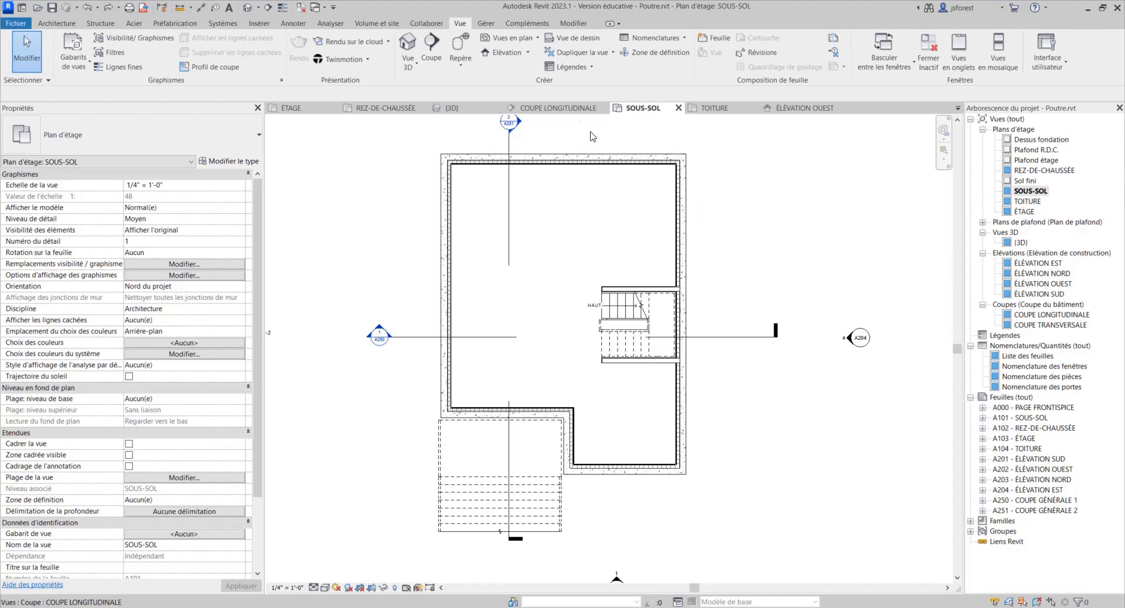
Review the COUPE LONGITUDINALE, SOUS-SOL, ÉTAGE, TOITURE and ÉLÉVATION OUEST views to compare how each one displays the building.
left_click(569, 110)
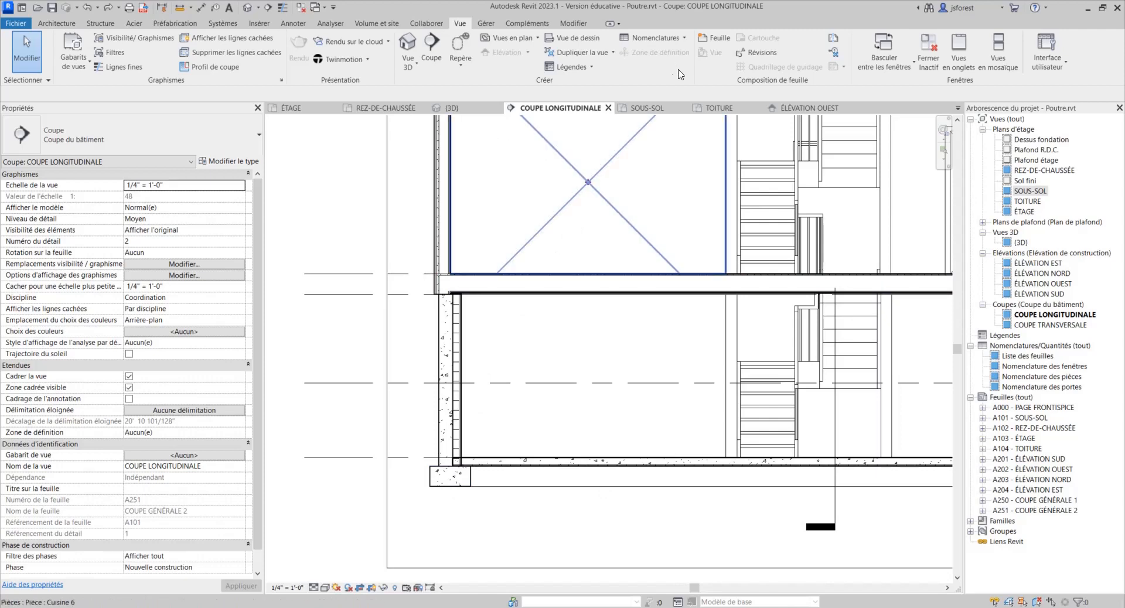
left_click(648, 109)
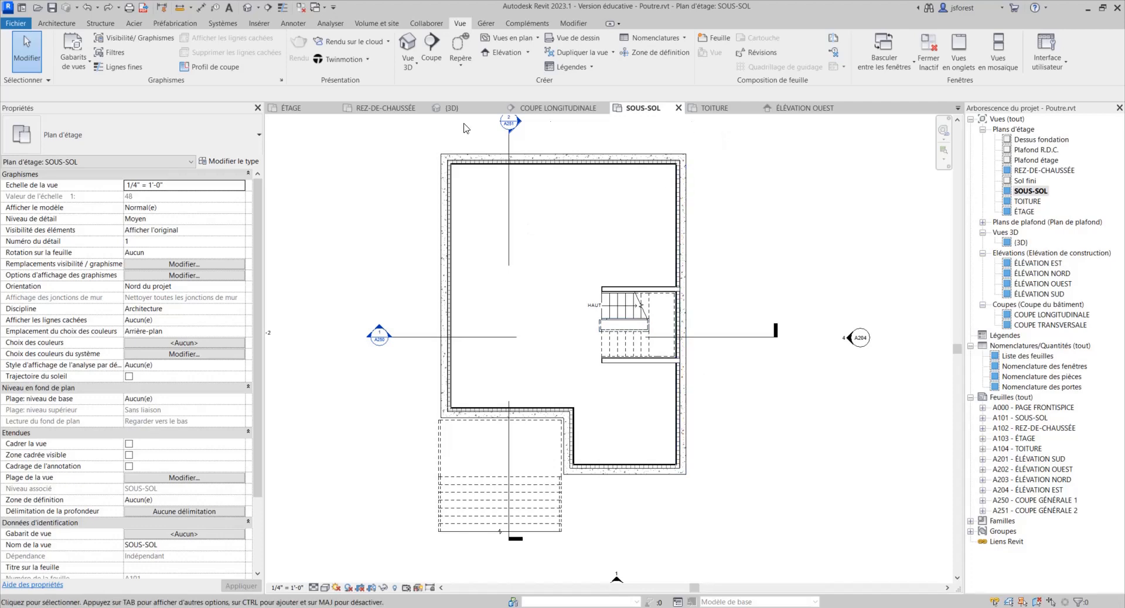
left_click(300, 111)
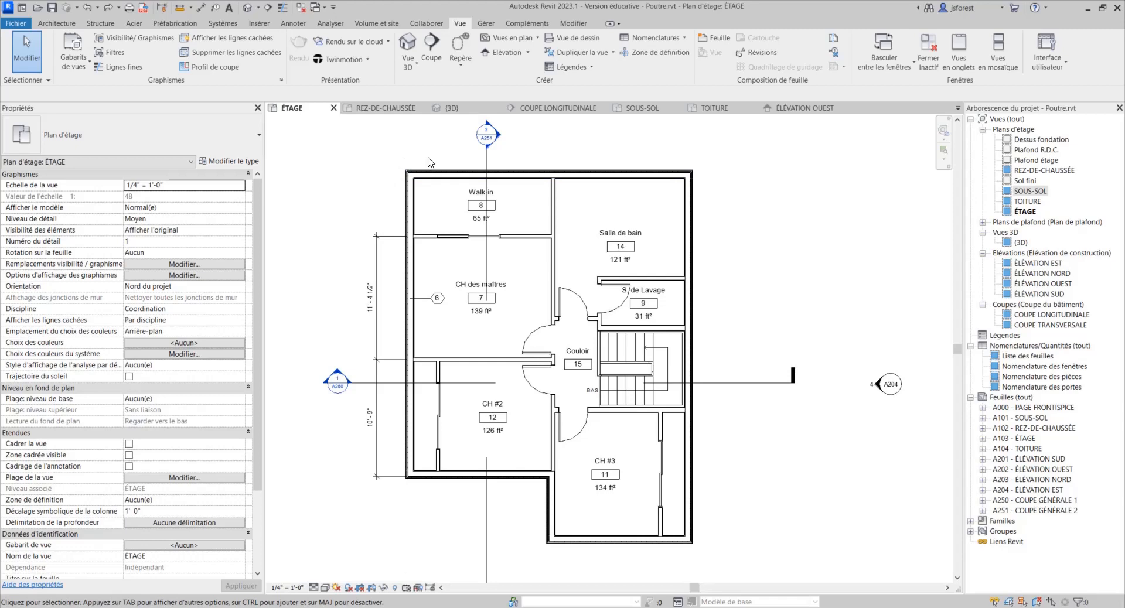
left_click(718, 110)
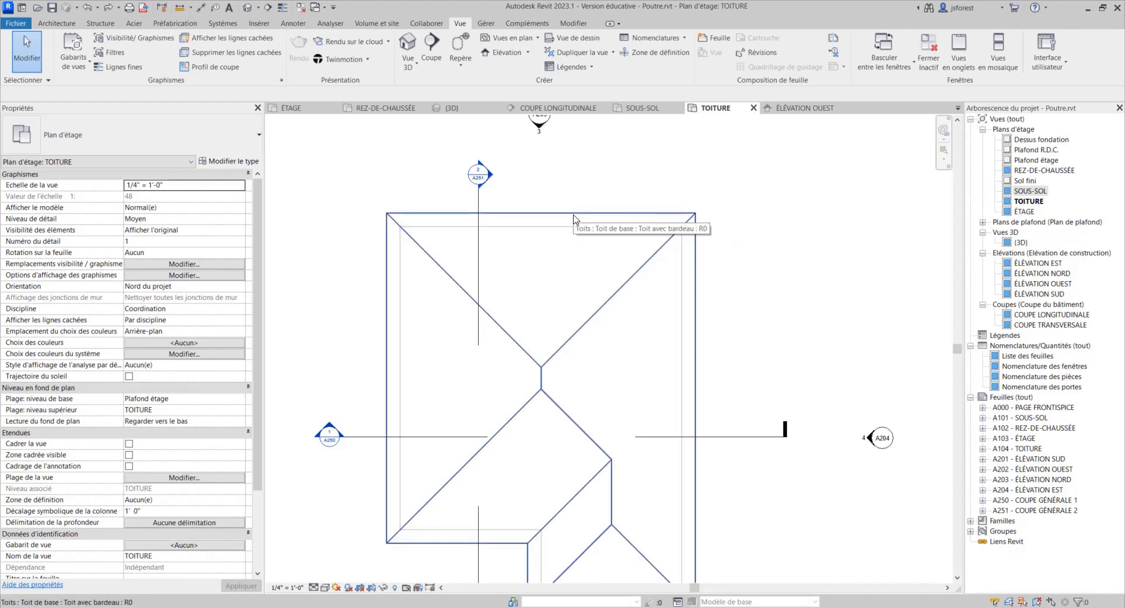
left_click(290, 108)
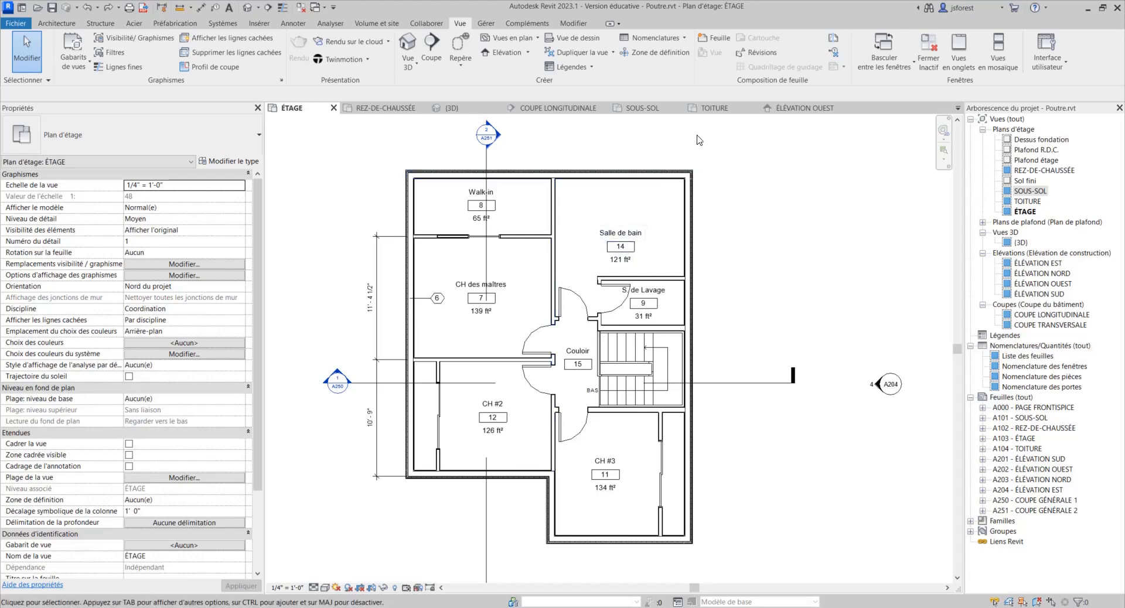
left_click(792, 110)
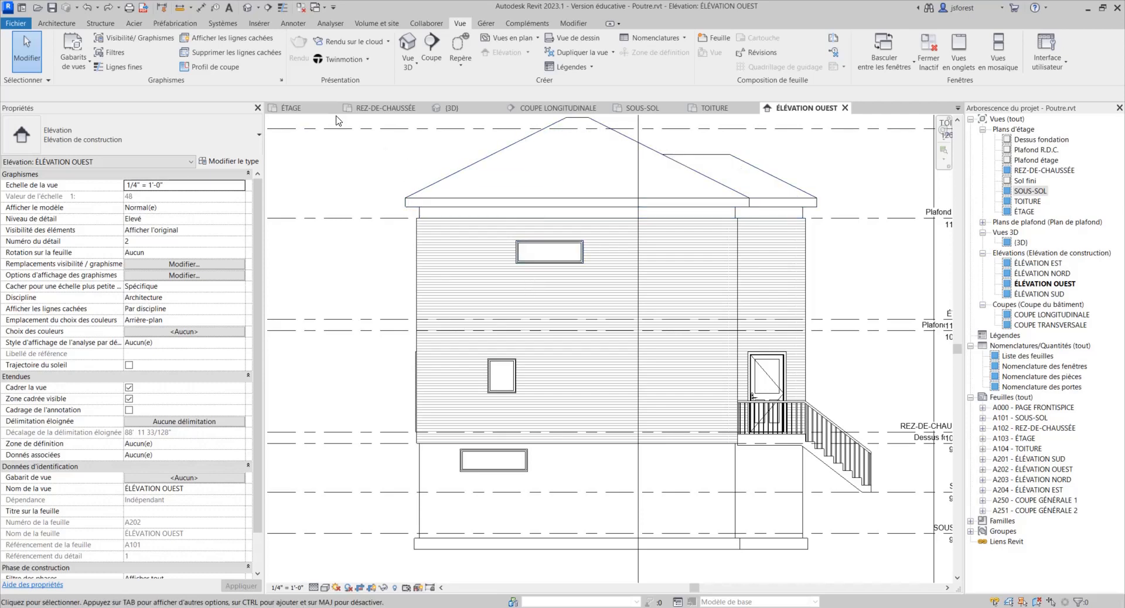
left_click(298, 108)
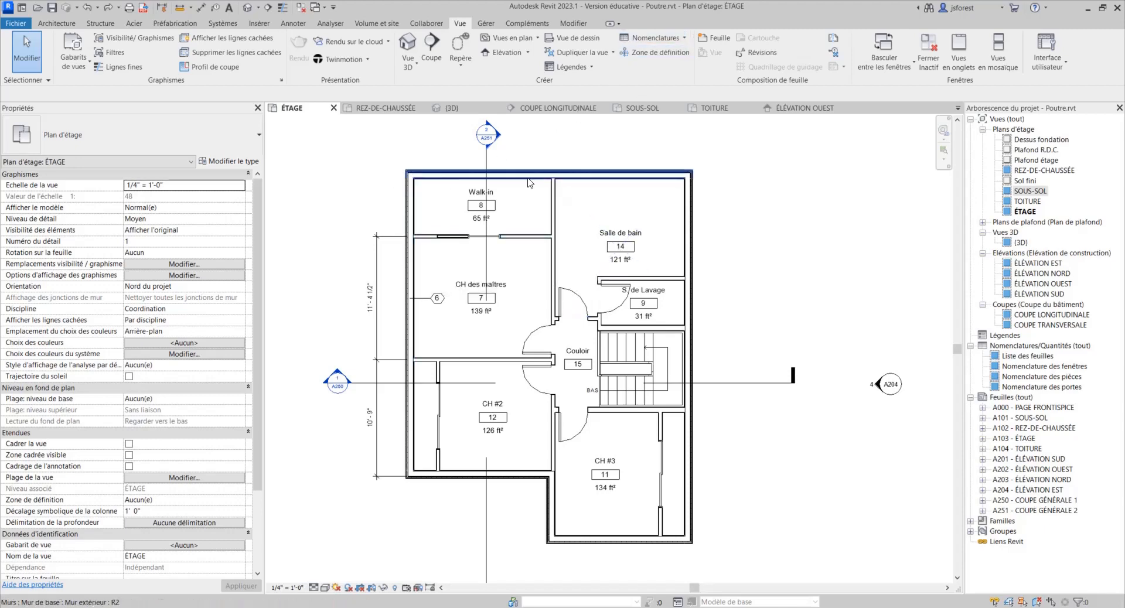
In the SOUS-SOL plan's view range, show the example diagram and set the view depth offset to -2' 0".
left_click(640, 109)
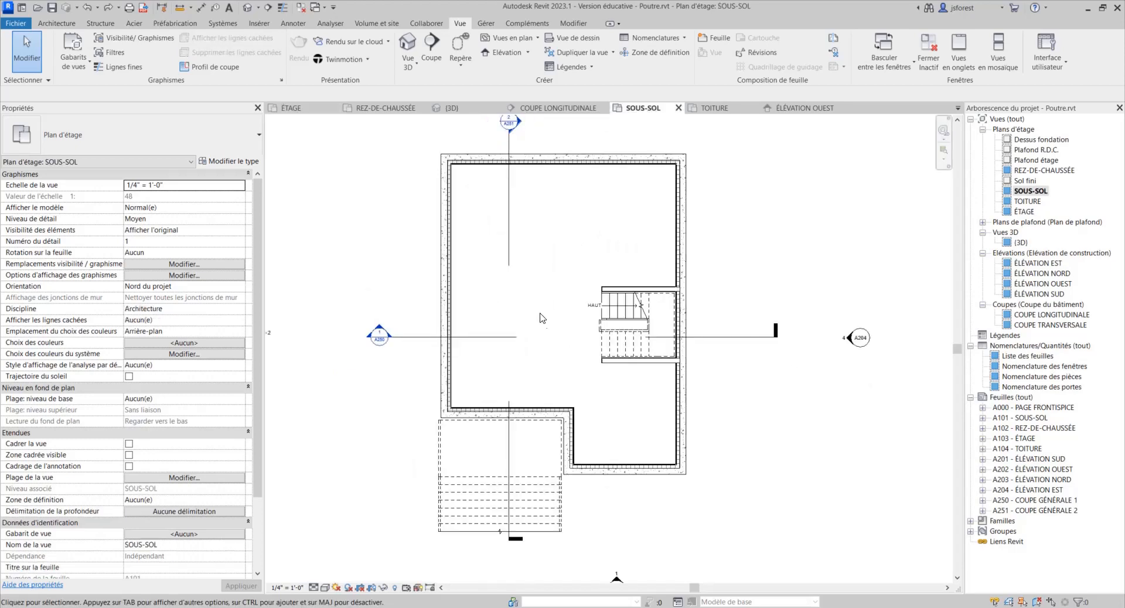
scroll(540, 318, "down", 1)
middle_click_drag(528, 309, 540, 310)
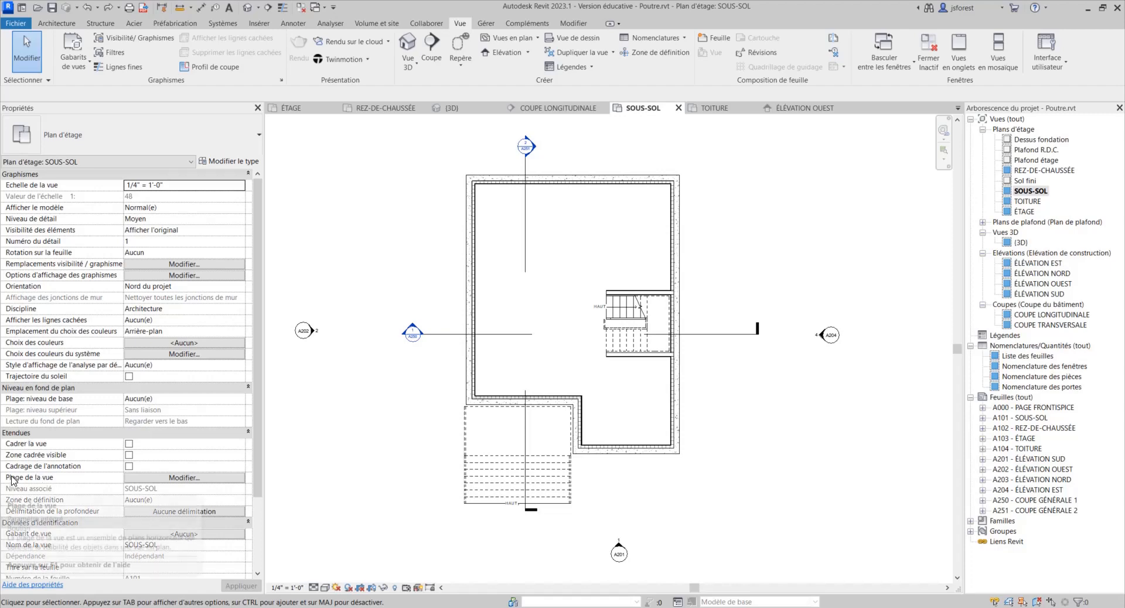
left_click(185, 478)
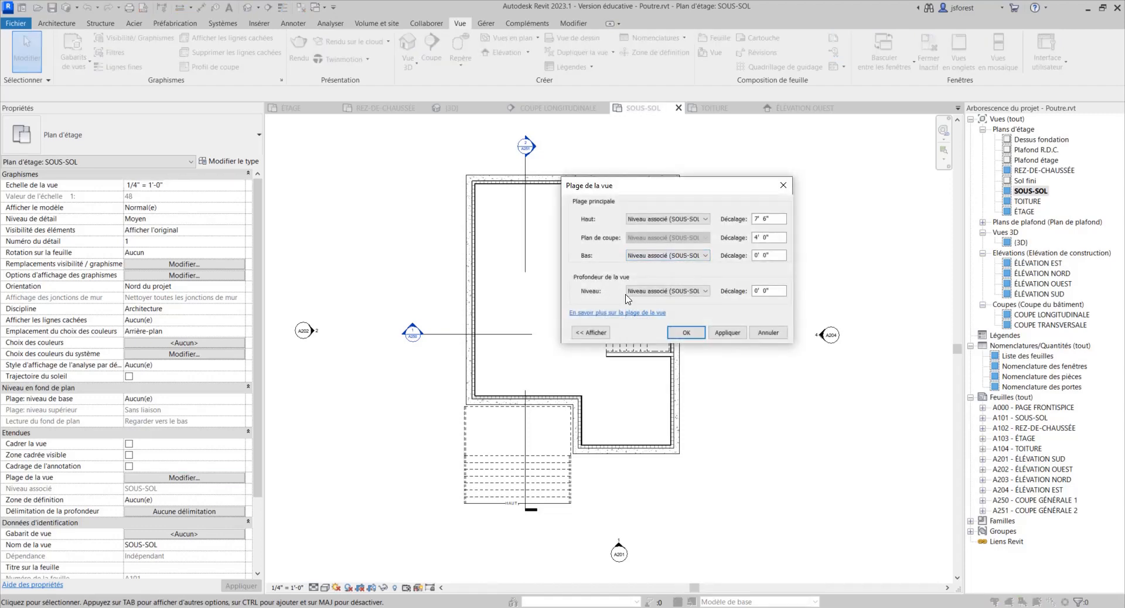
left_click(592, 332)
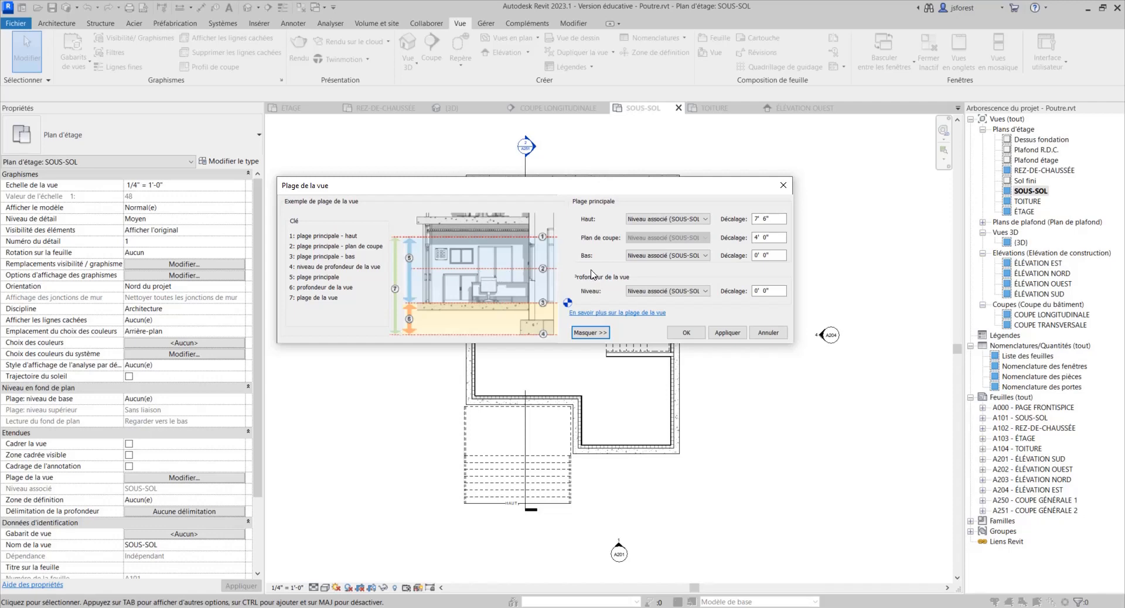
left_click(758, 291)
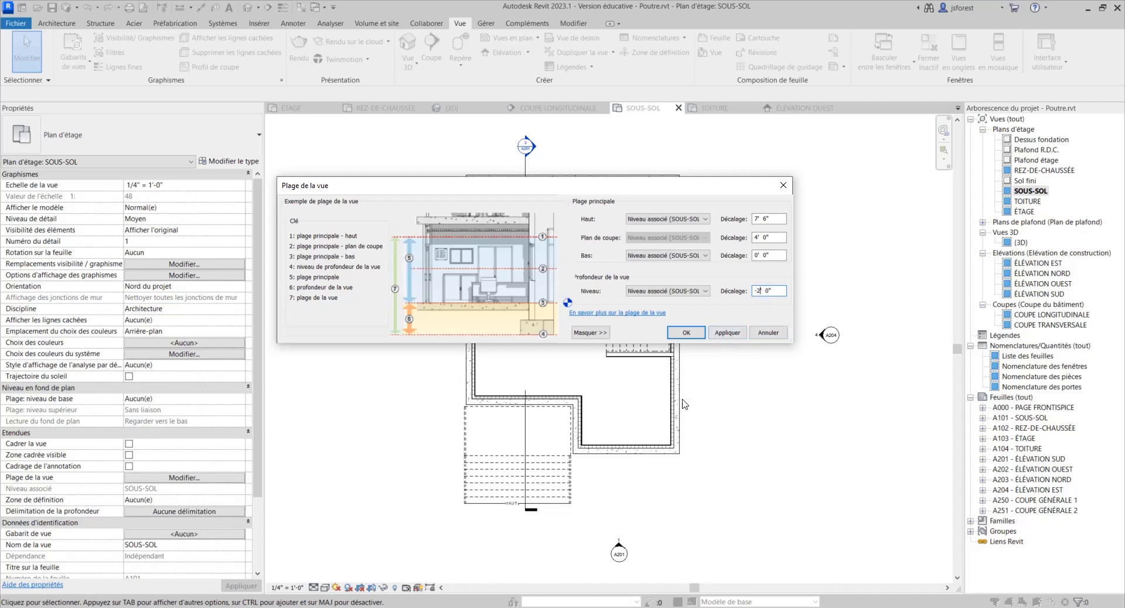
left_click(731, 333)
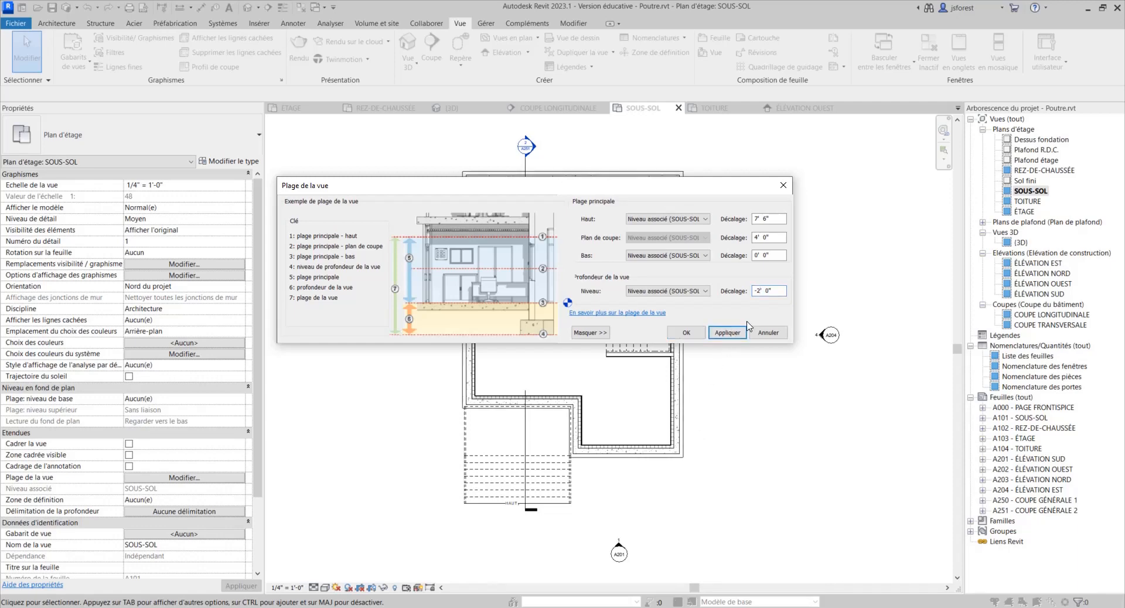
left_click(686, 332)
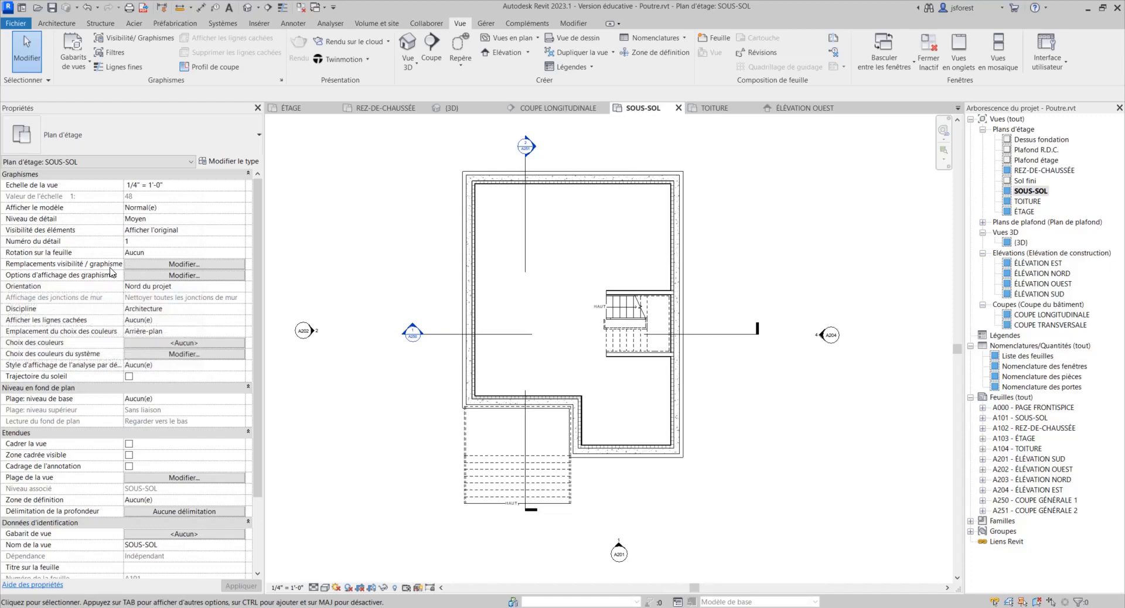
Open the SOUS-SOL plan's visibility/graphics overrides and expand the Lignes model category to show its subcategories.
left_click(182, 264)
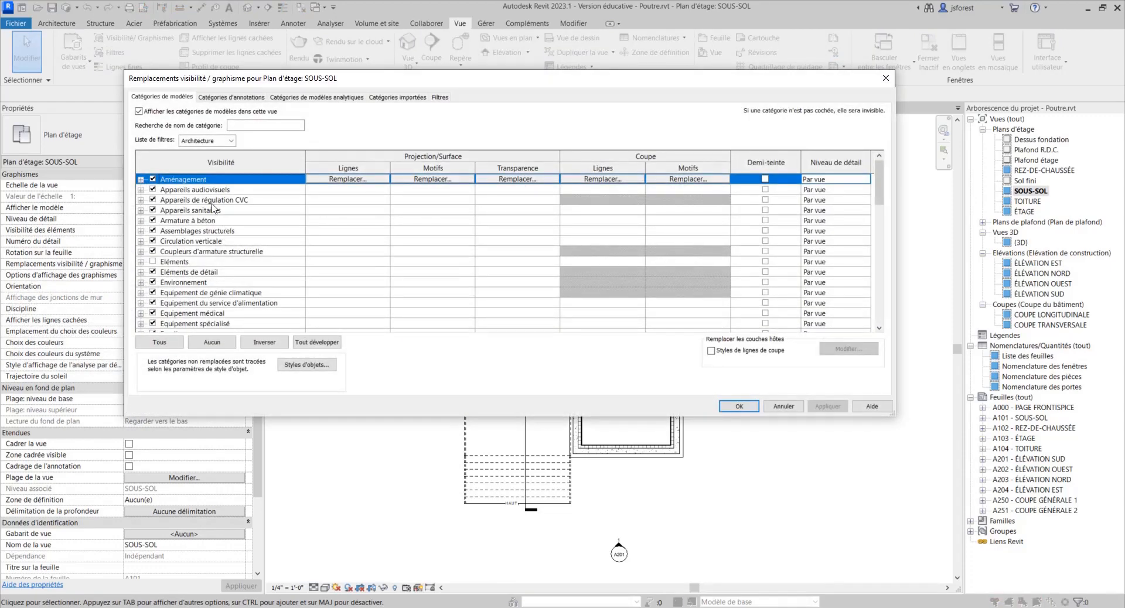
scroll(192, 275, "down", 1)
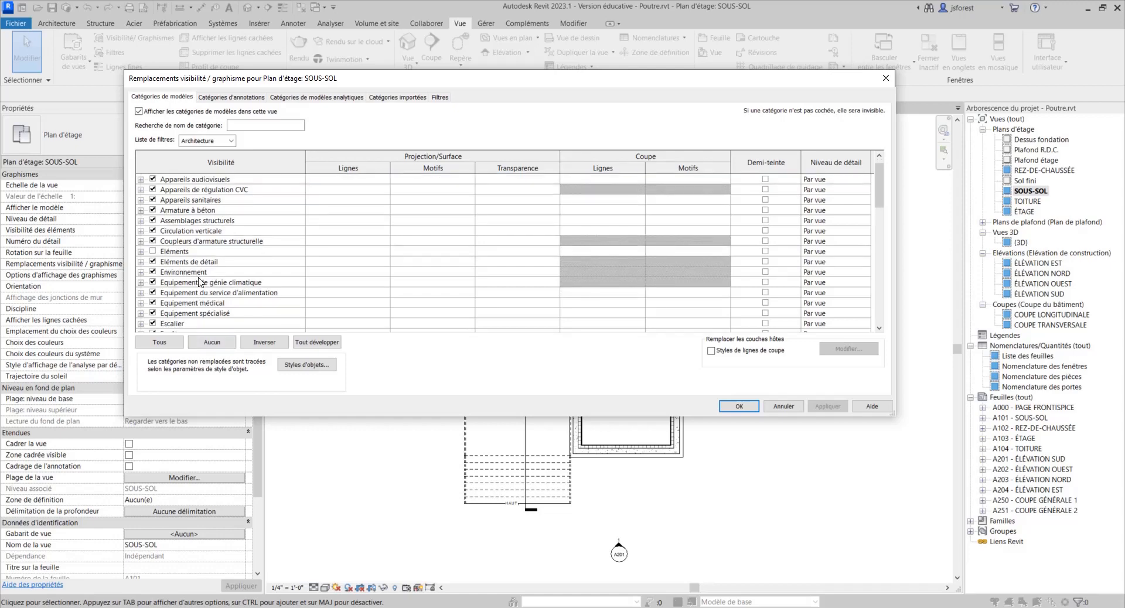
scroll(200, 282, "up", 1)
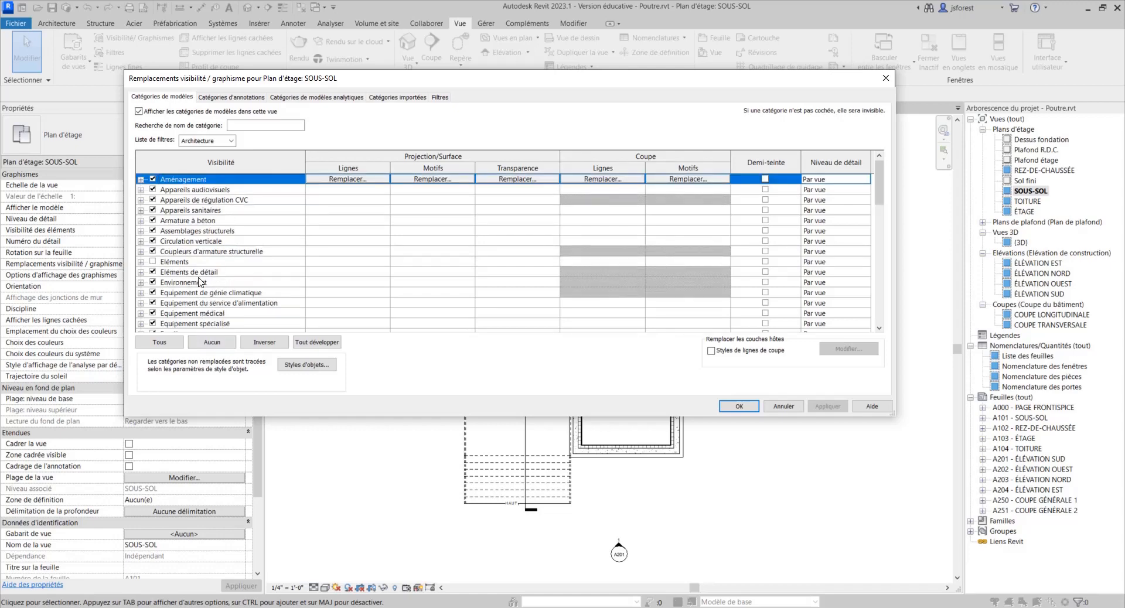
left_click(218, 144)
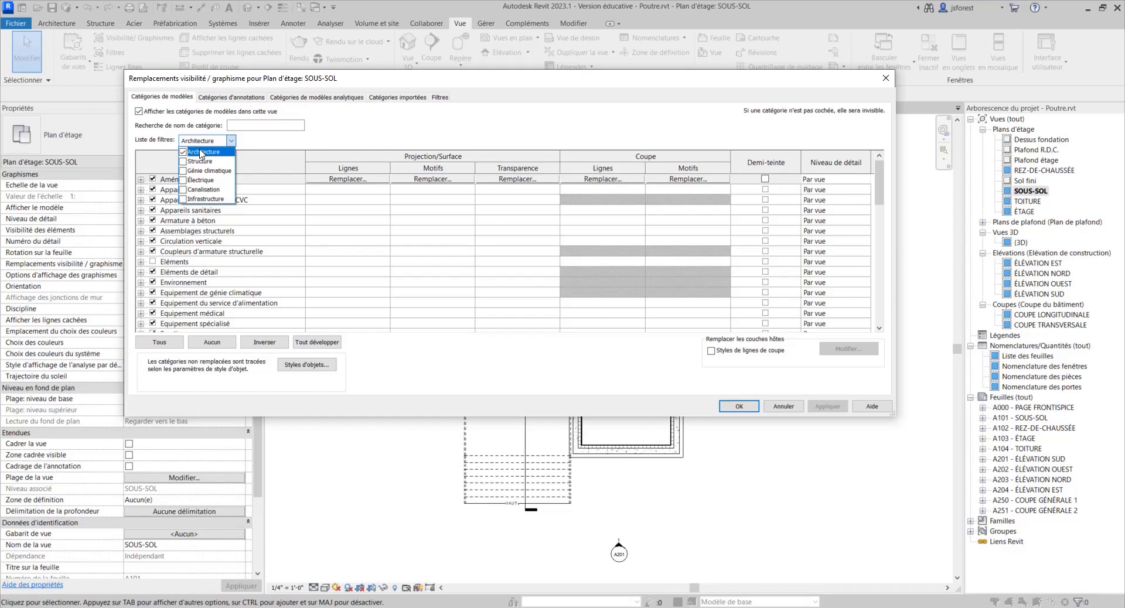
left_click(260, 146)
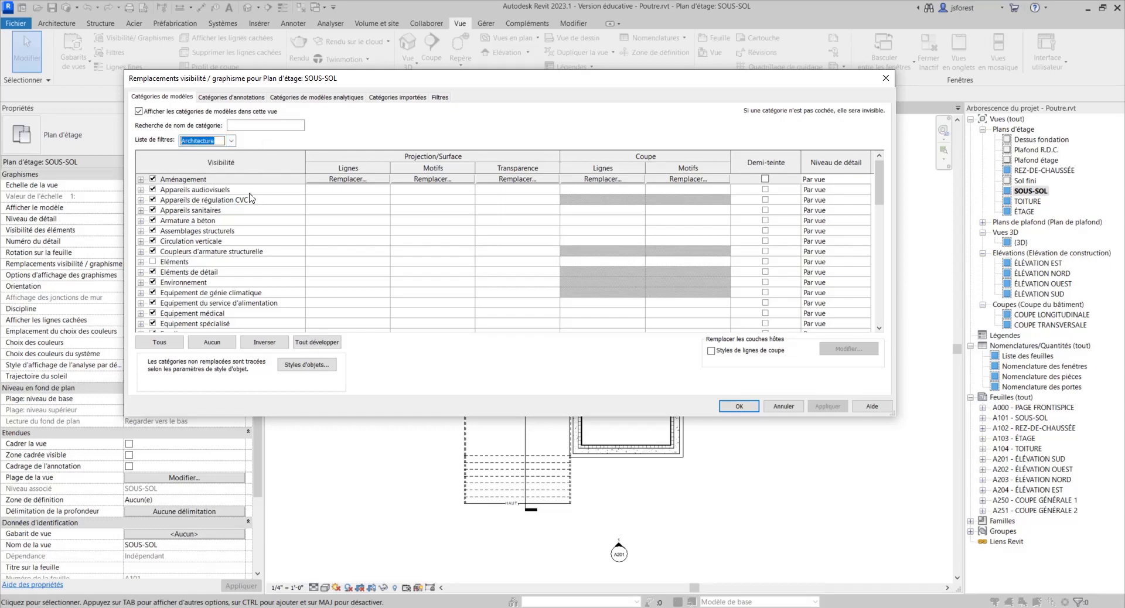
scroll(251, 210, "down", 5)
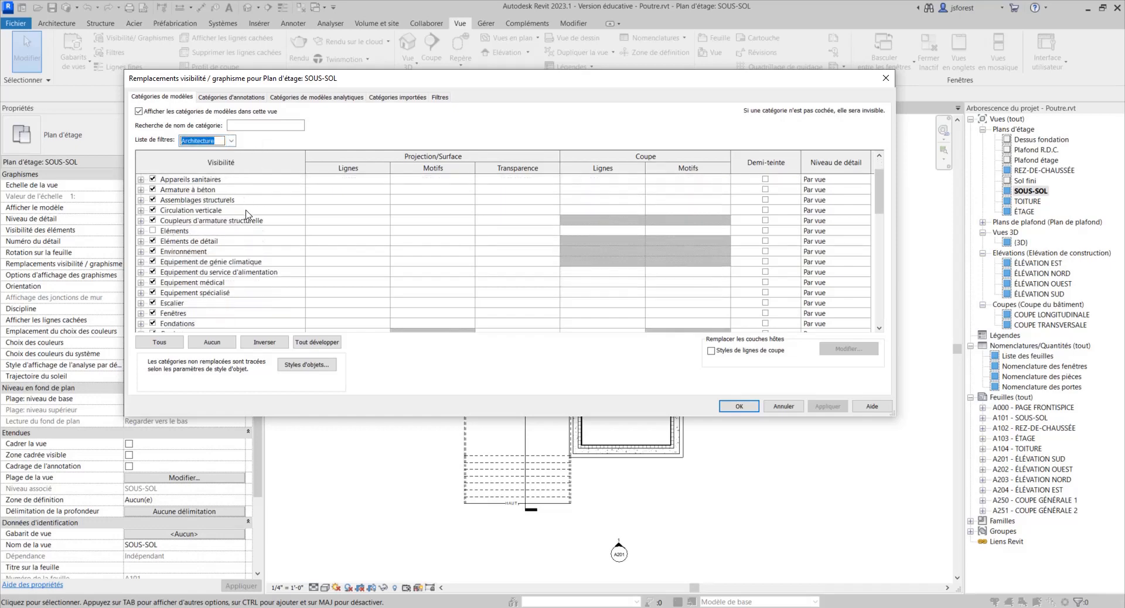
scroll(247, 221, "down", 2)
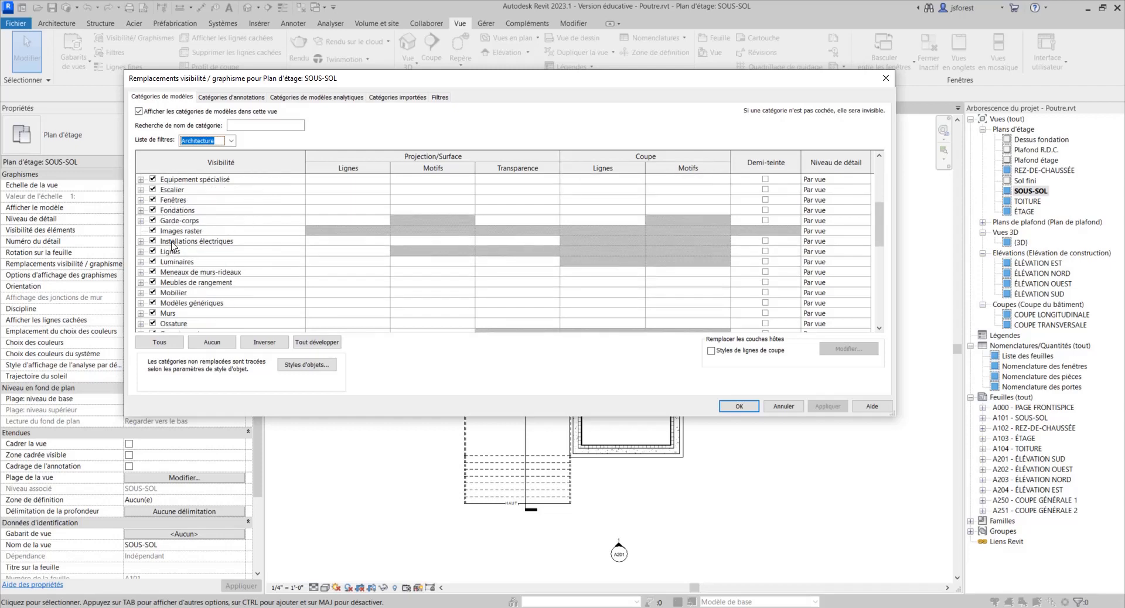
left_click(140, 252)
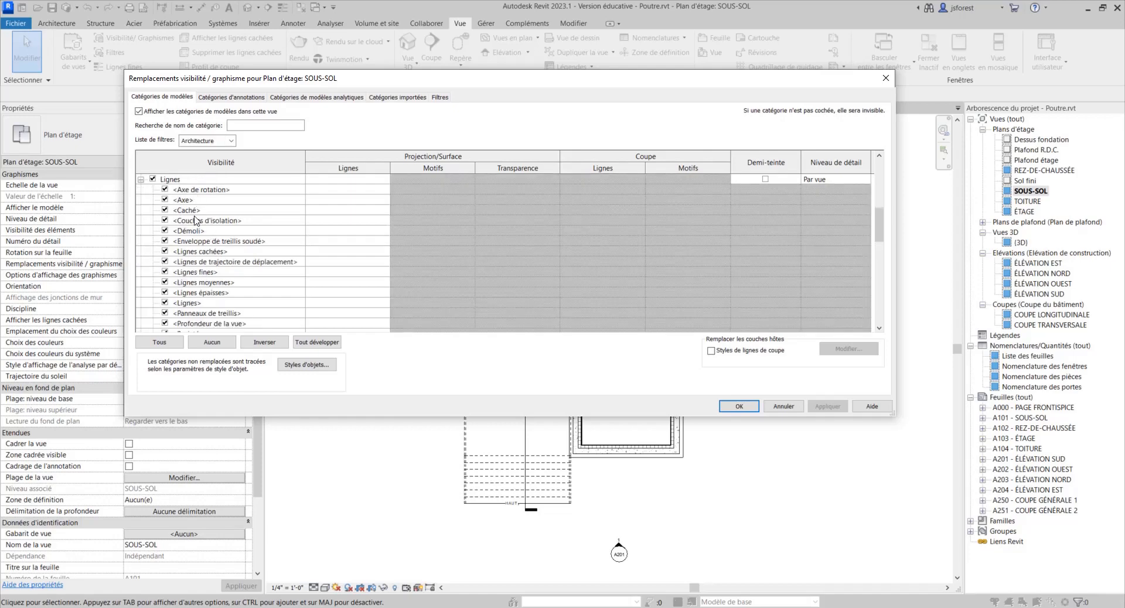
scroll(201, 276, "down", 1)
scroll(204, 292, "down", 1)
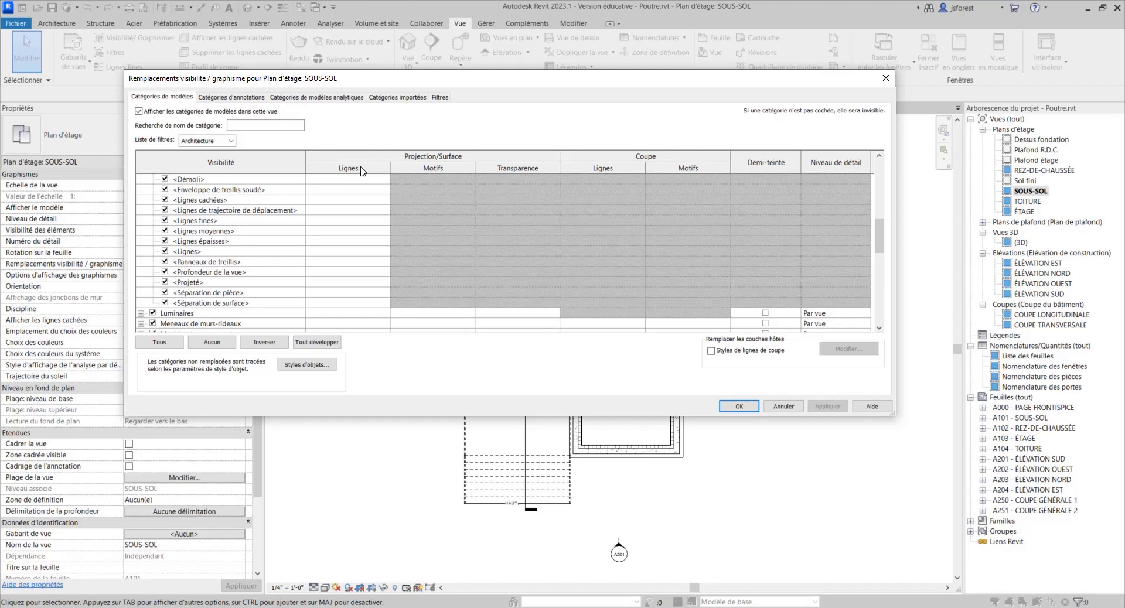
Override the projection line pattern of the <Profondeur de la vue> subcategory with Tiret and apply it to the plan.
left_click(330, 273)
left_click(346, 271)
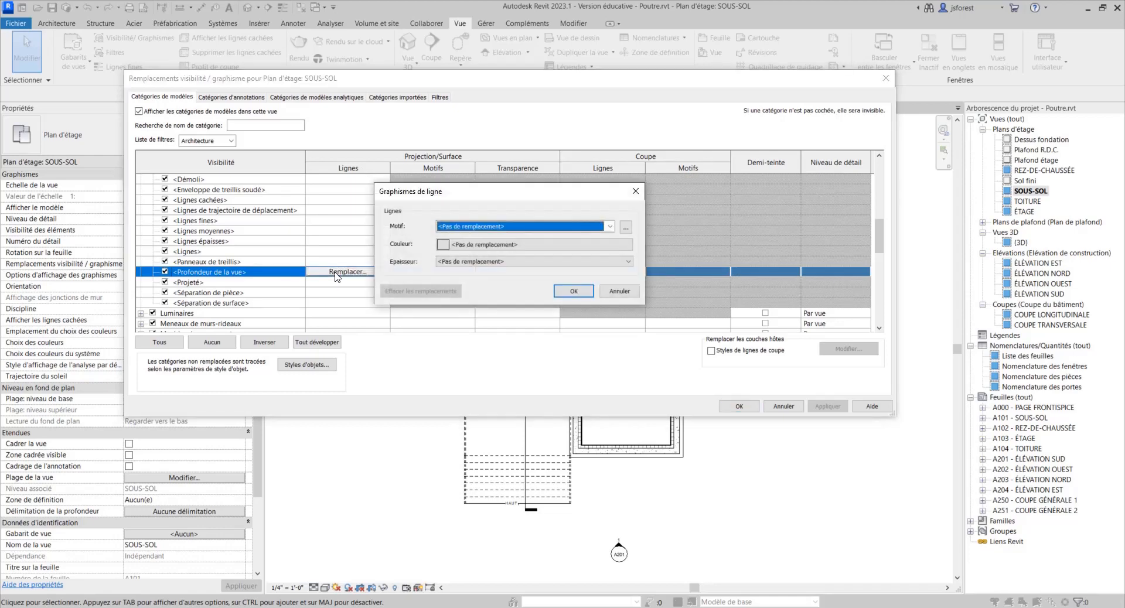
left_click(610, 227)
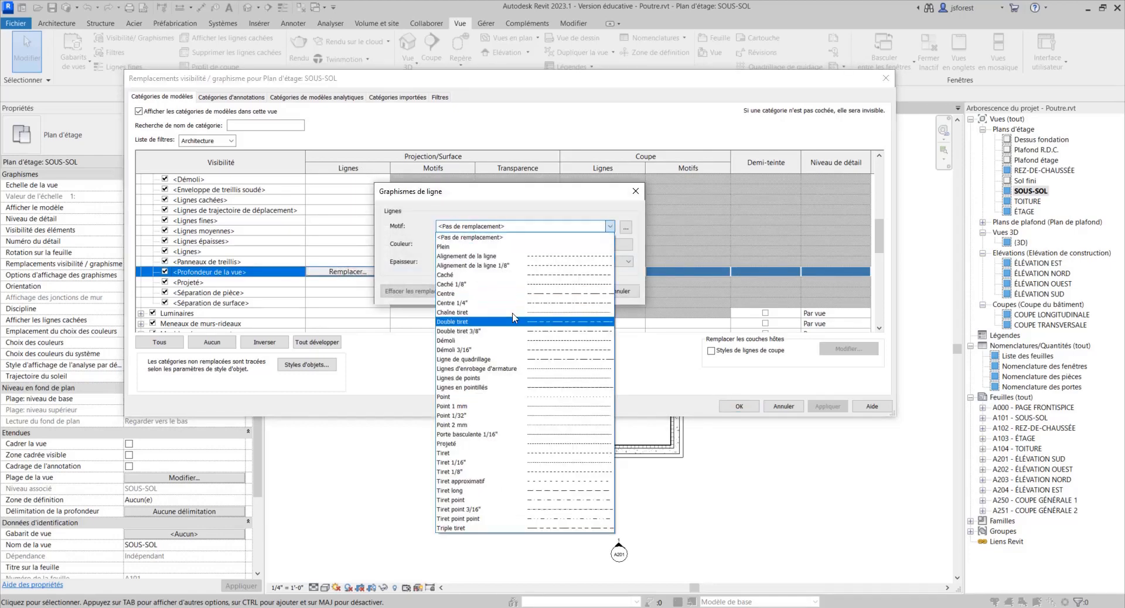
left_click(451, 454)
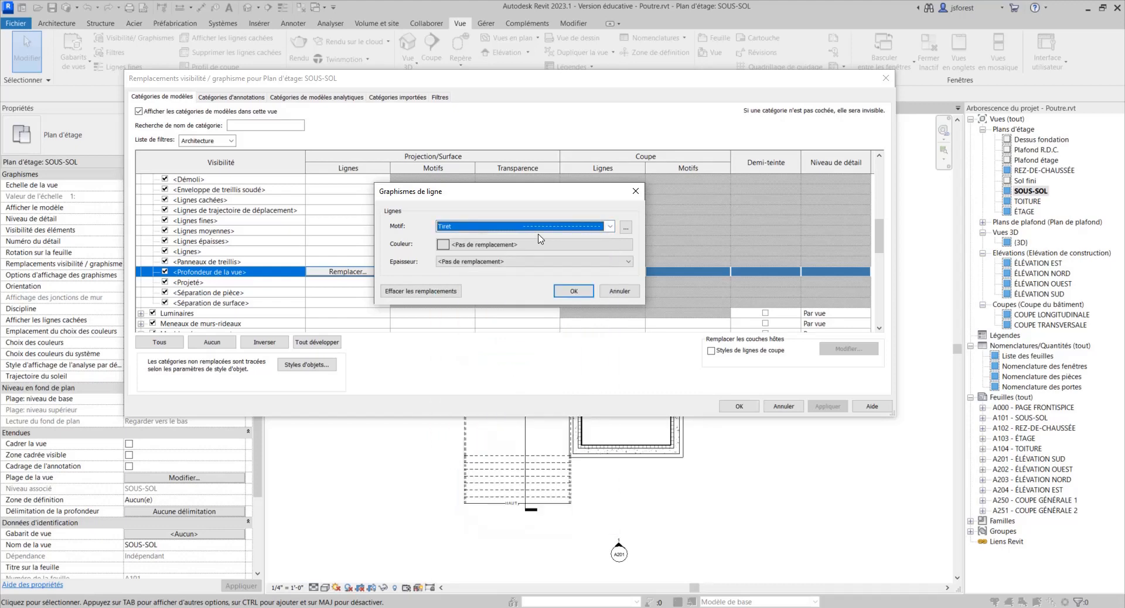
left_click(568, 293)
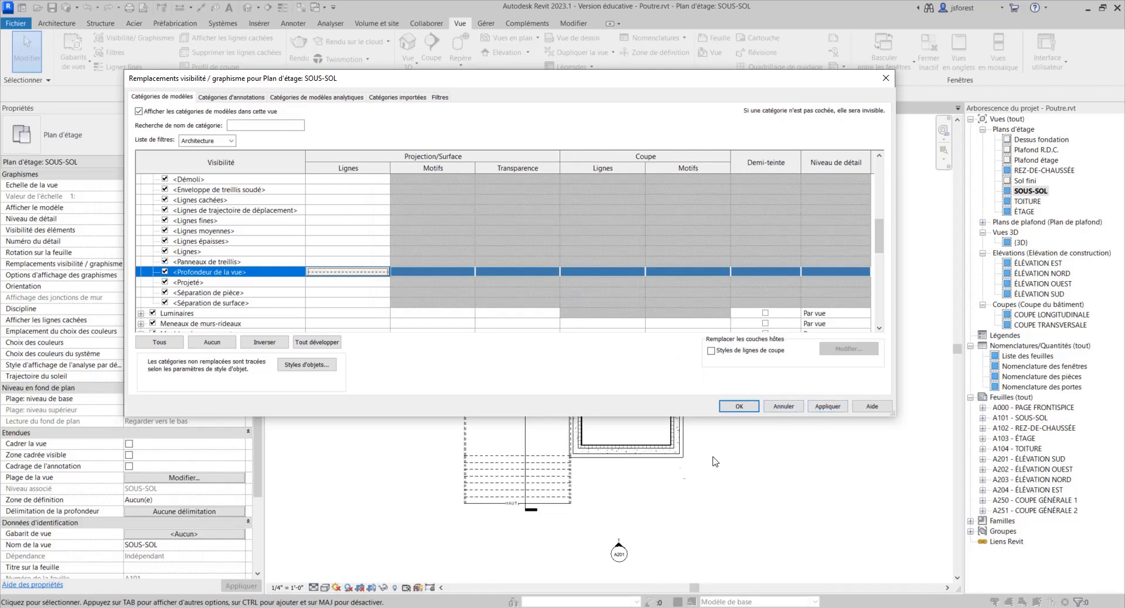
left_click(828, 409)
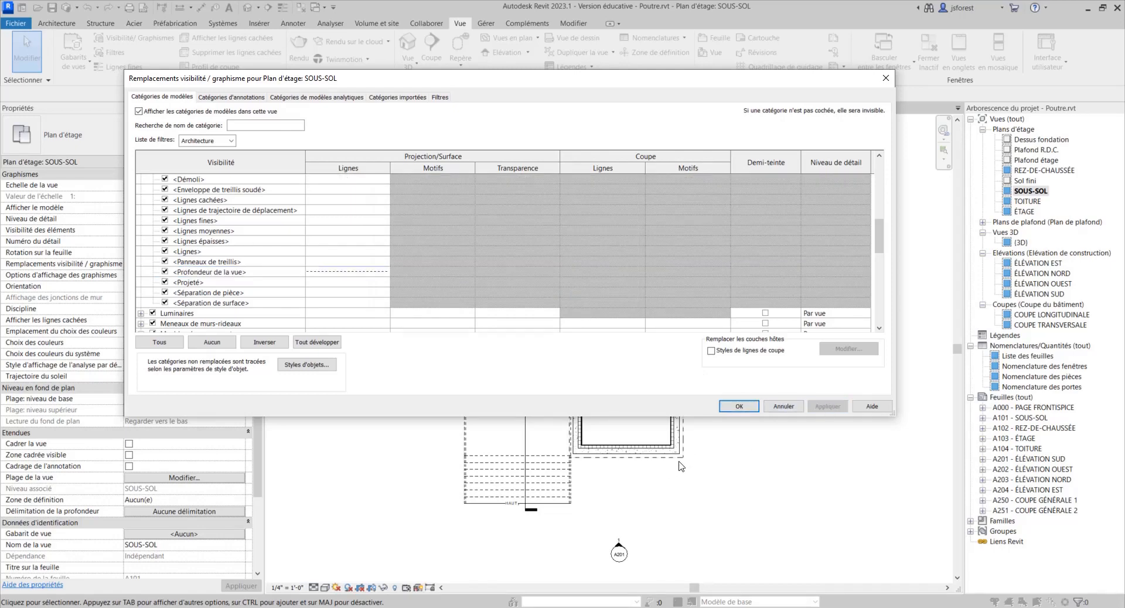
left_click(739, 406)
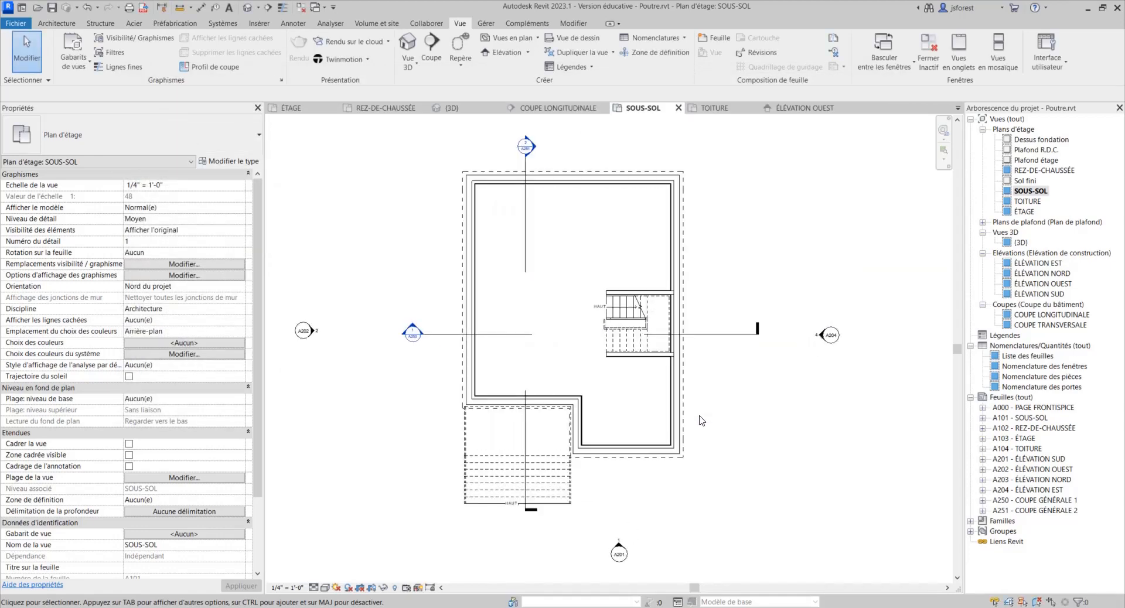
Save the Poutre.rvt project with the adjusted SOUS-SOL plan.
scroll(701, 420, "up", 1)
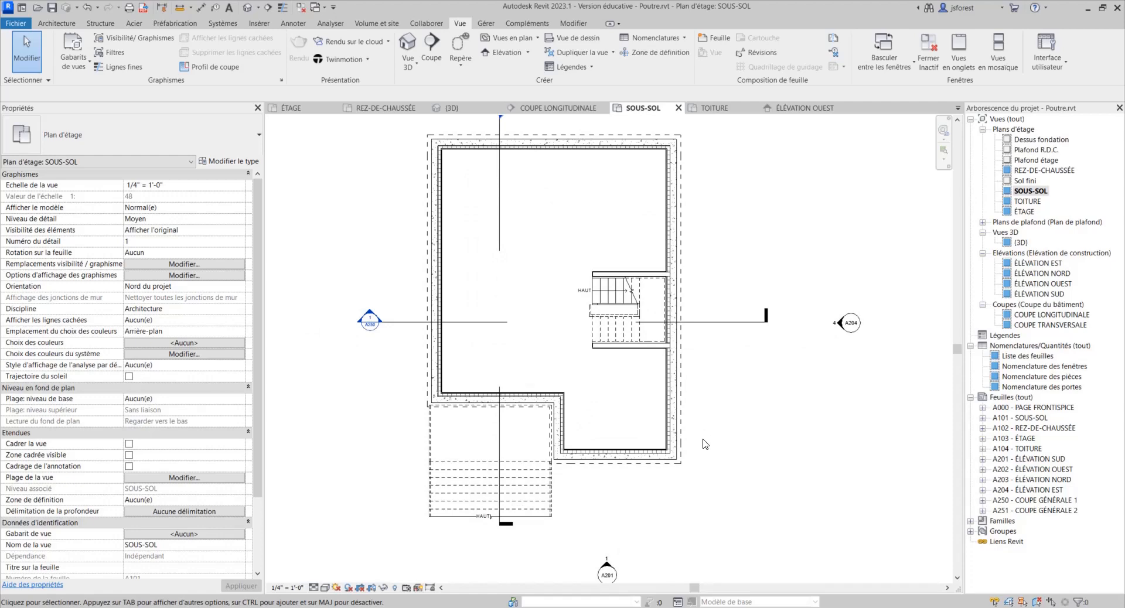
scroll(699, 459, "down", 1)
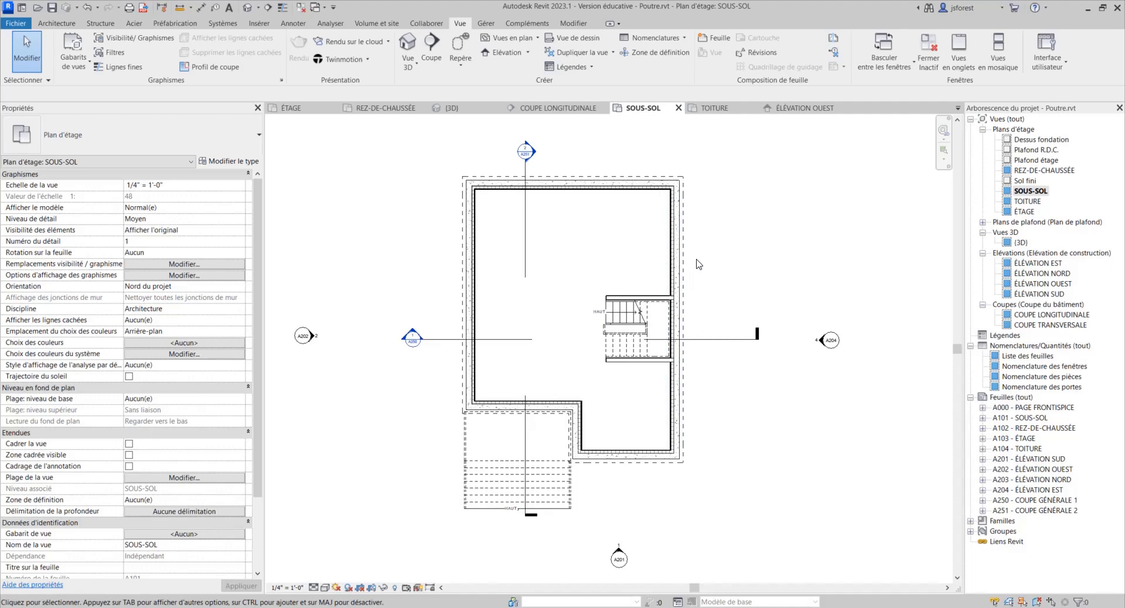
scroll(696, 264, "up", 2)
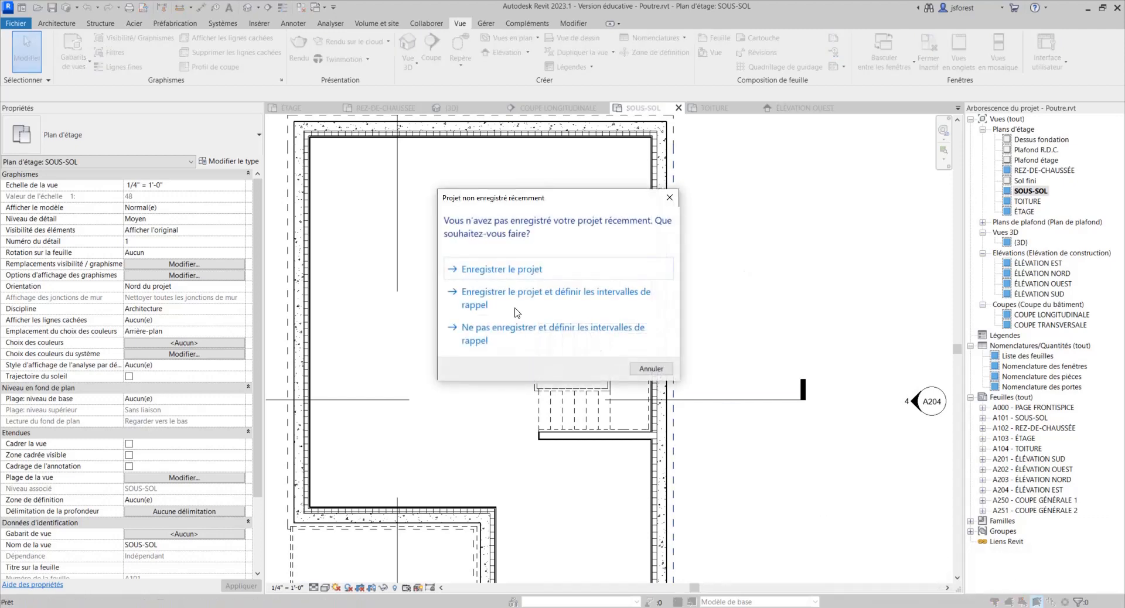
left_click(533, 270)
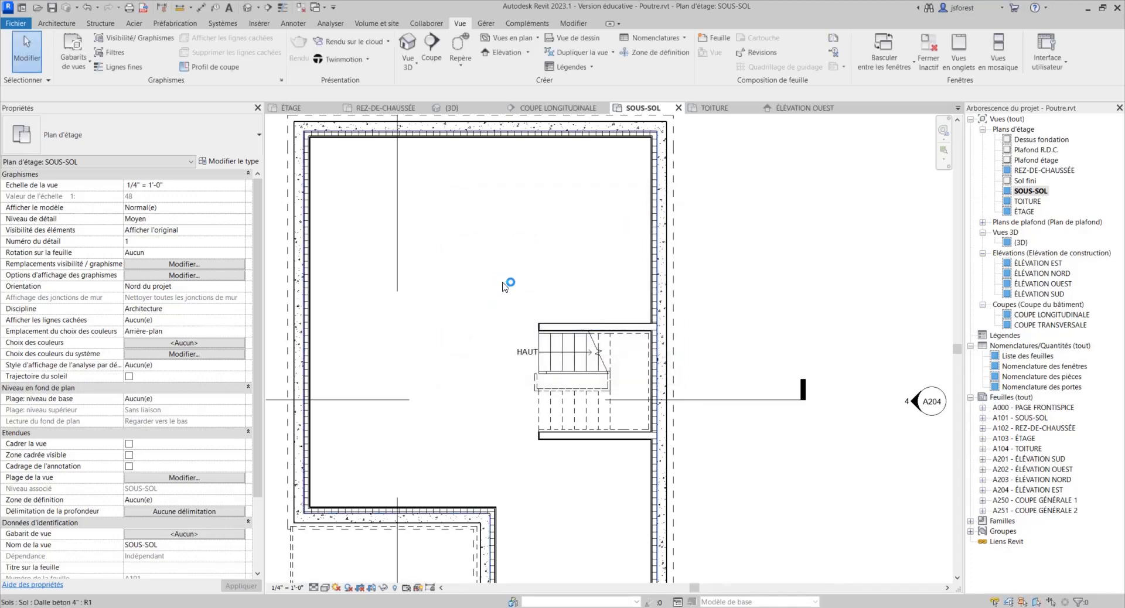
Select the basement's Dalle béton 4" floor to examine its extent and properties, and clear the selection.
left_click(475, 294)
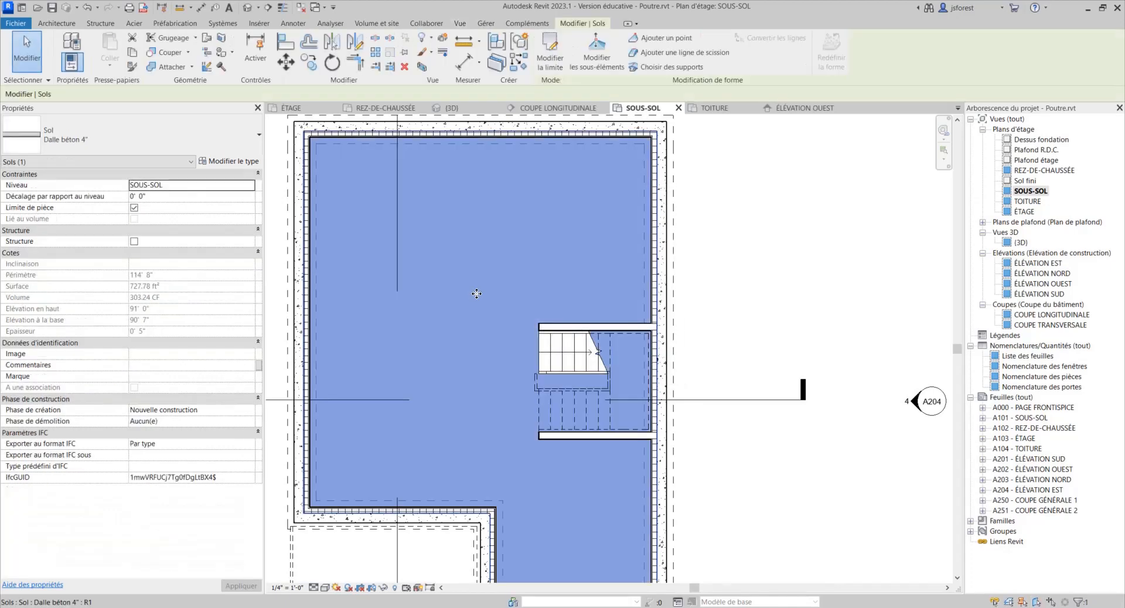
left_click(841, 552)
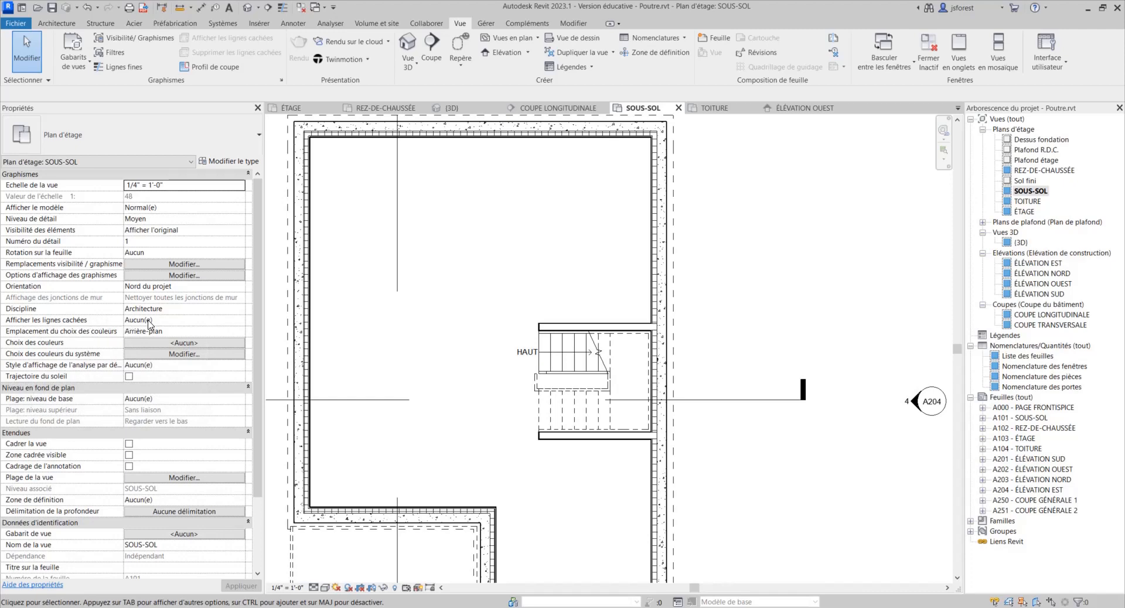
Set the SOUS-SOL plan's hidden line display (Afficher les lignes cachées) to Tous.
left_click(239, 320)
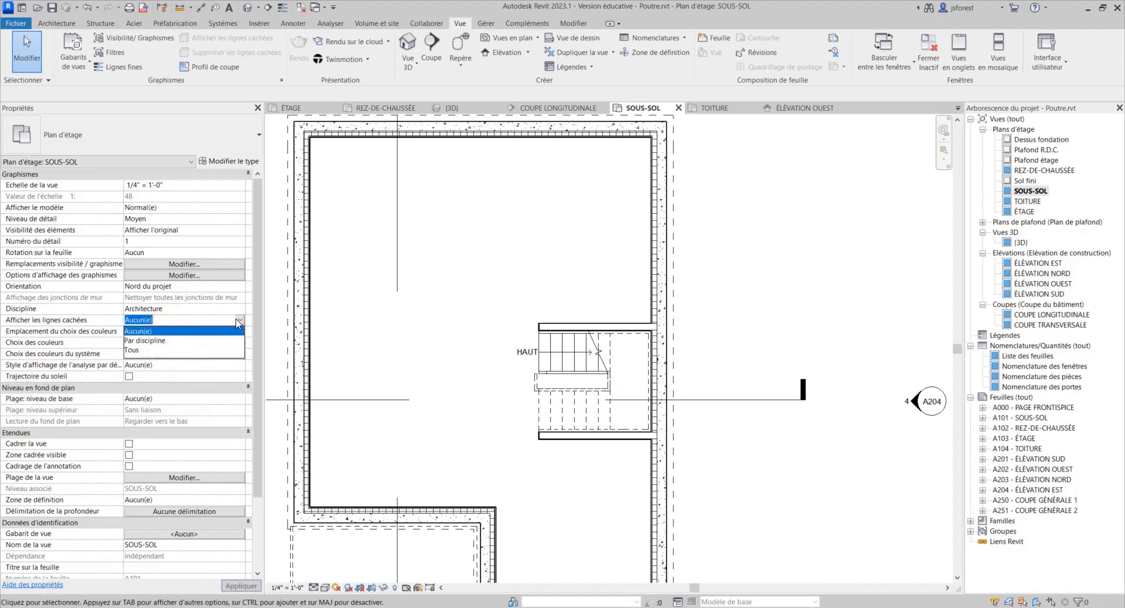
left_click(134, 350)
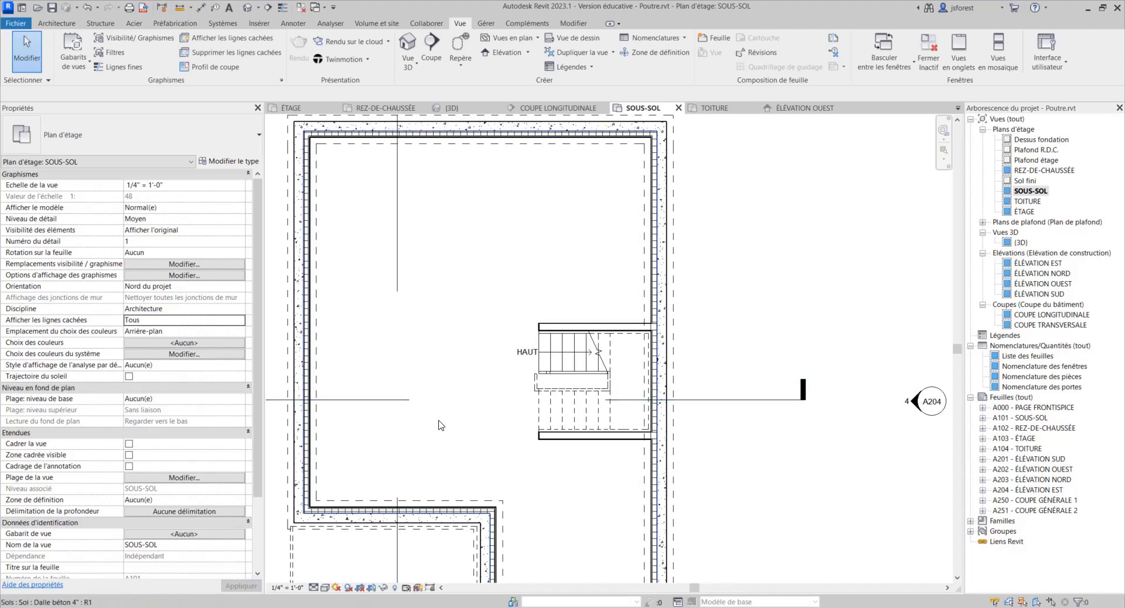
scroll(440, 426, "down", 1)
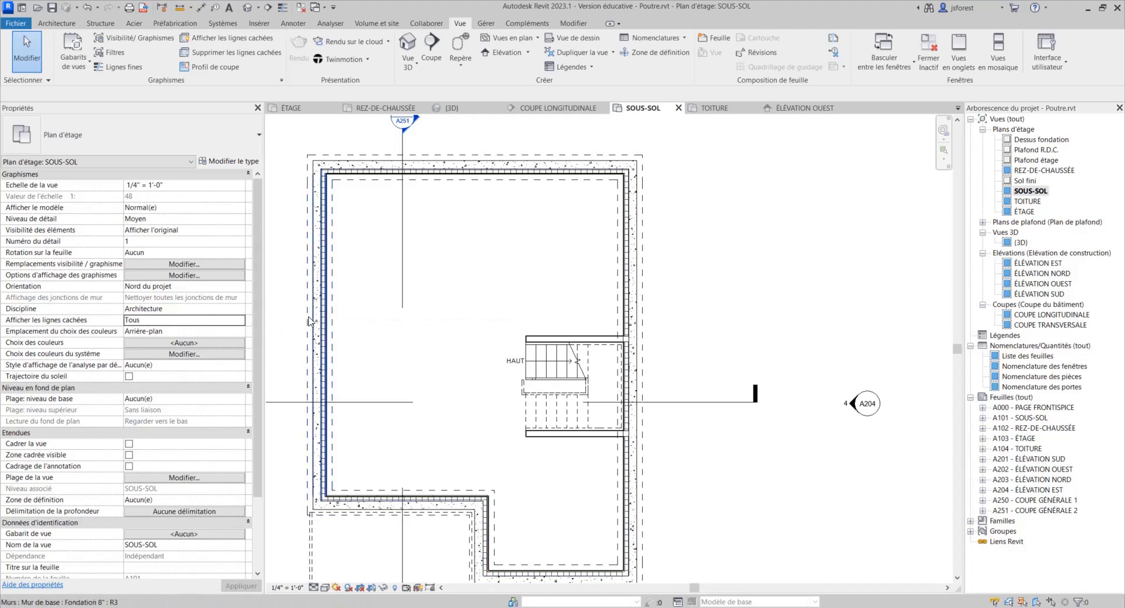
Switch the SOUS-SOL plan's hidden line display to Aucun(e) and back to Tous to compare how the footings appear.
left_click(203, 321)
left_click(239, 320)
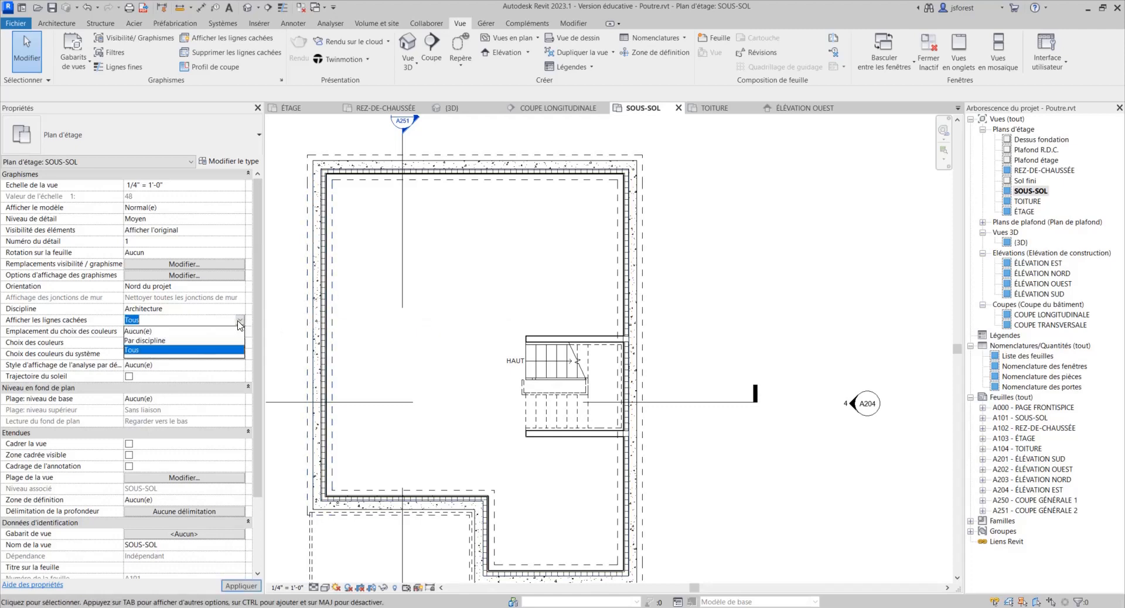
left_click(176, 331)
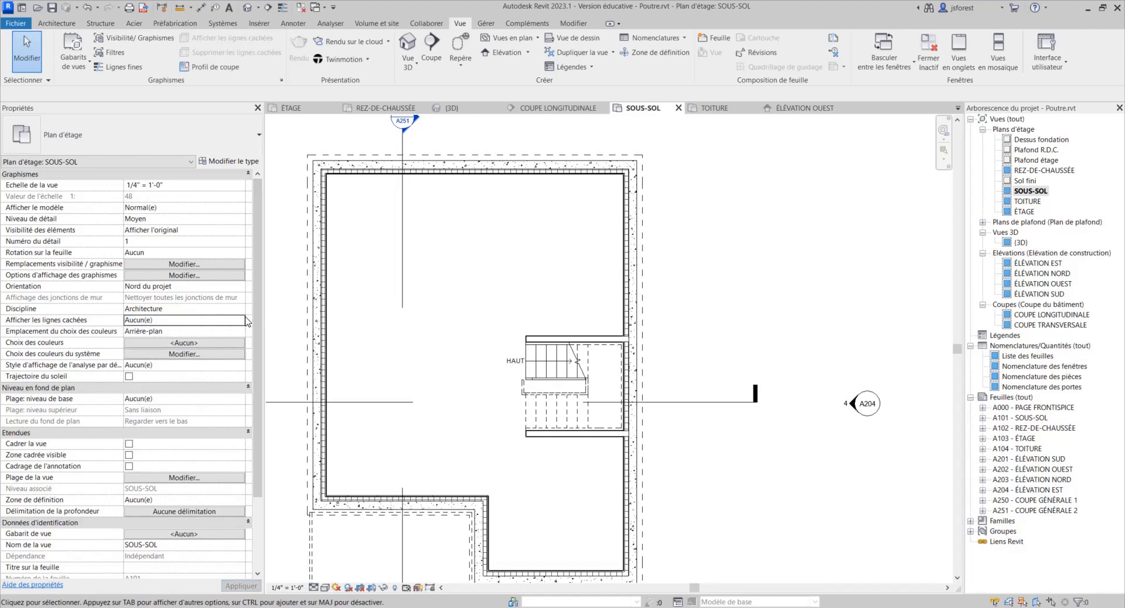
left_click(239, 320)
left_click(240, 320)
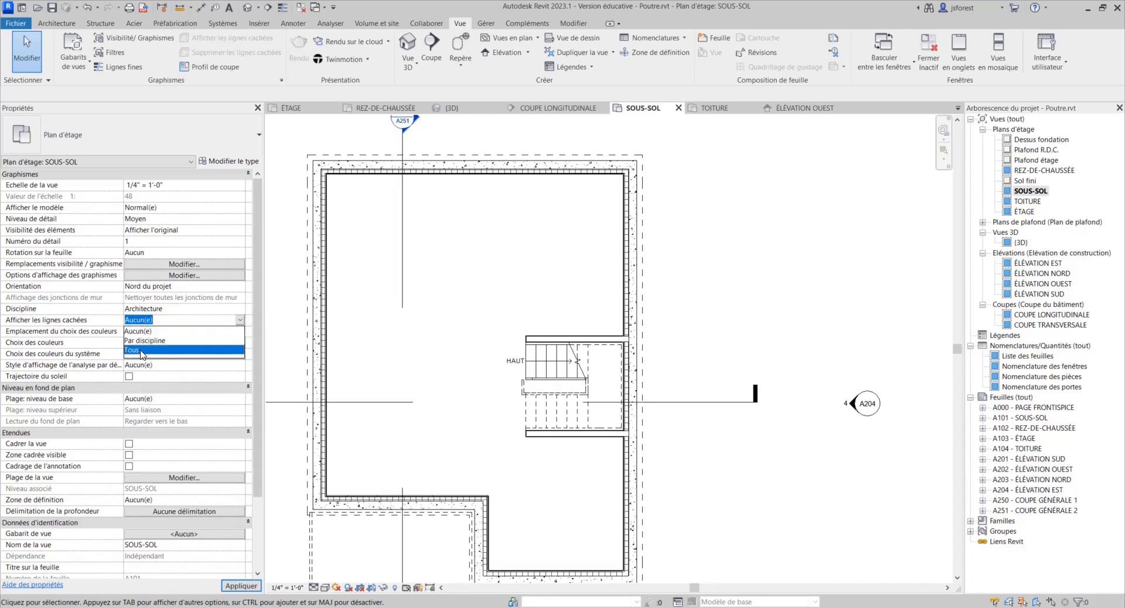
left_click(151, 350)
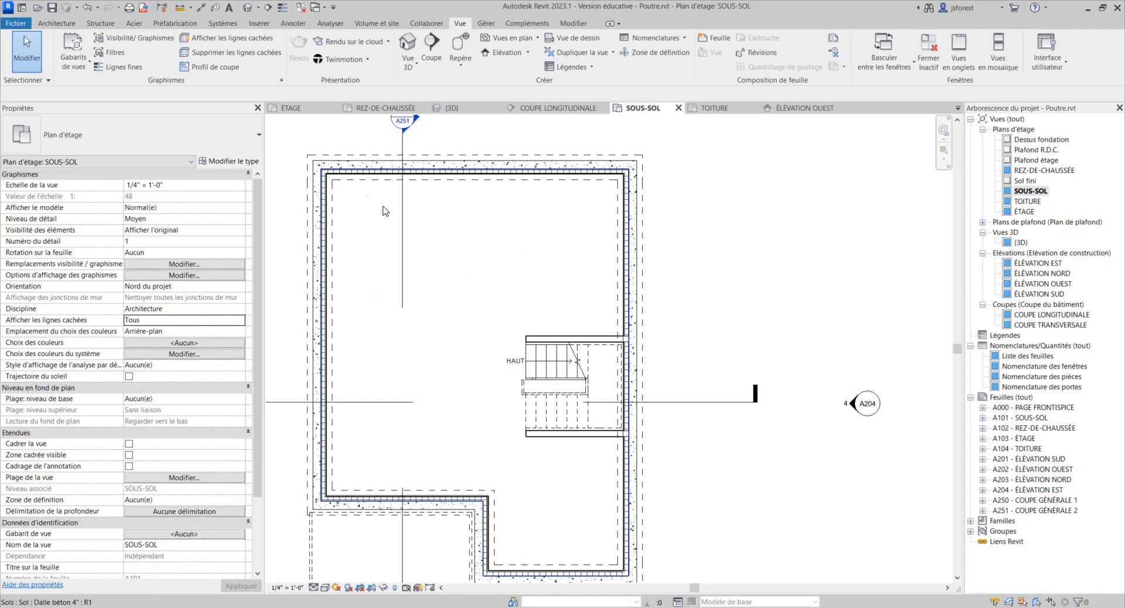
scroll(366, 436, "down", 1)
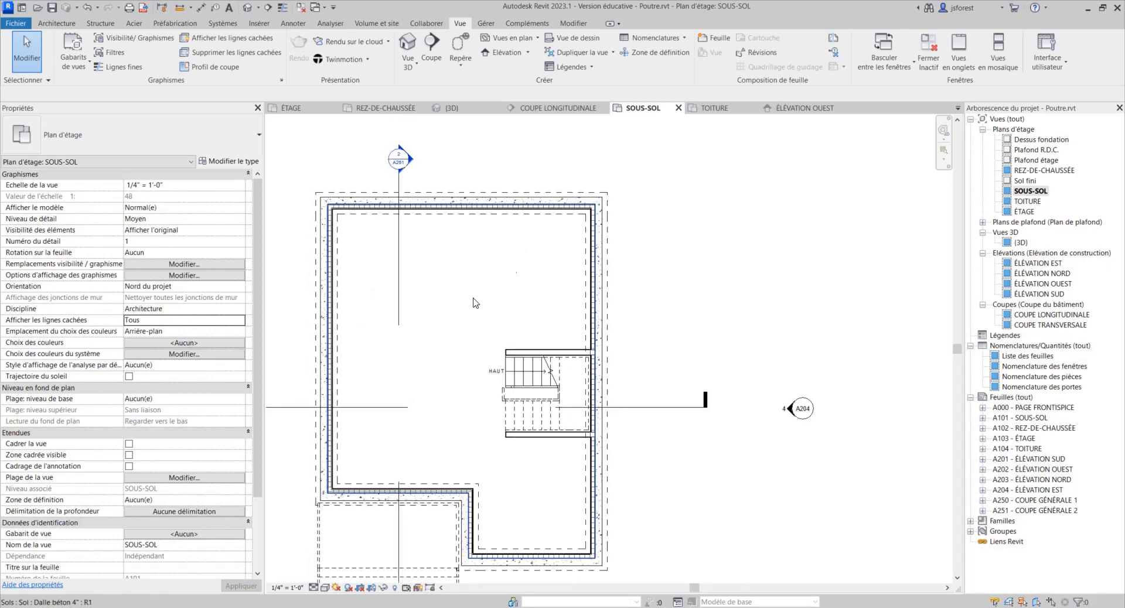
middle_click_drag(483, 434, 544, 378)
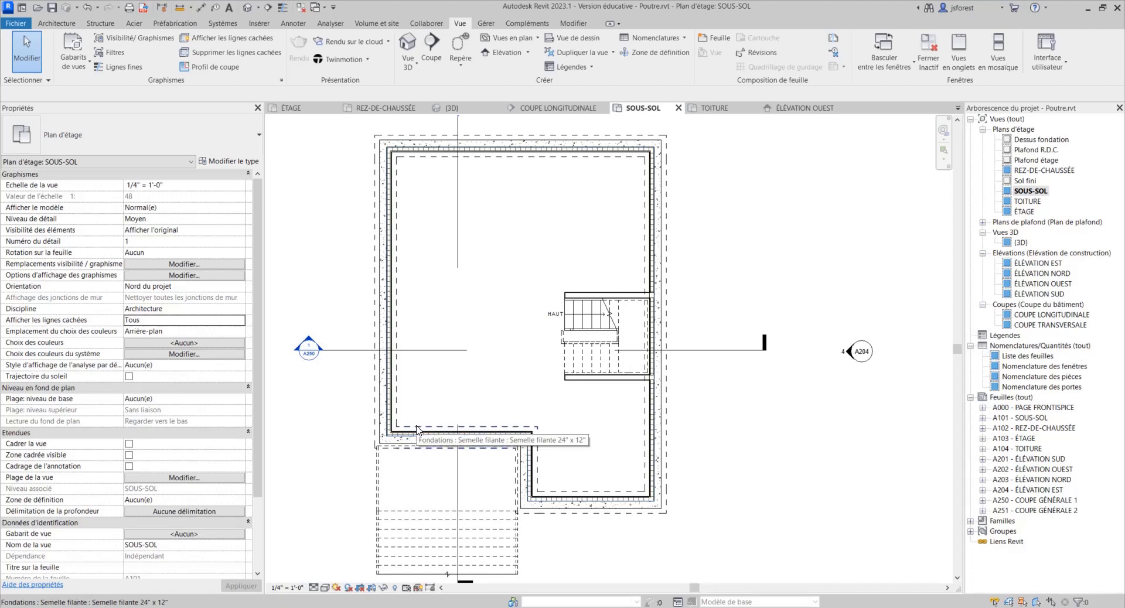
Open the ÉTAGE plan and examine its view range offsets alongside the example diagram, closing the dialog without changes.
left_click(300, 109)
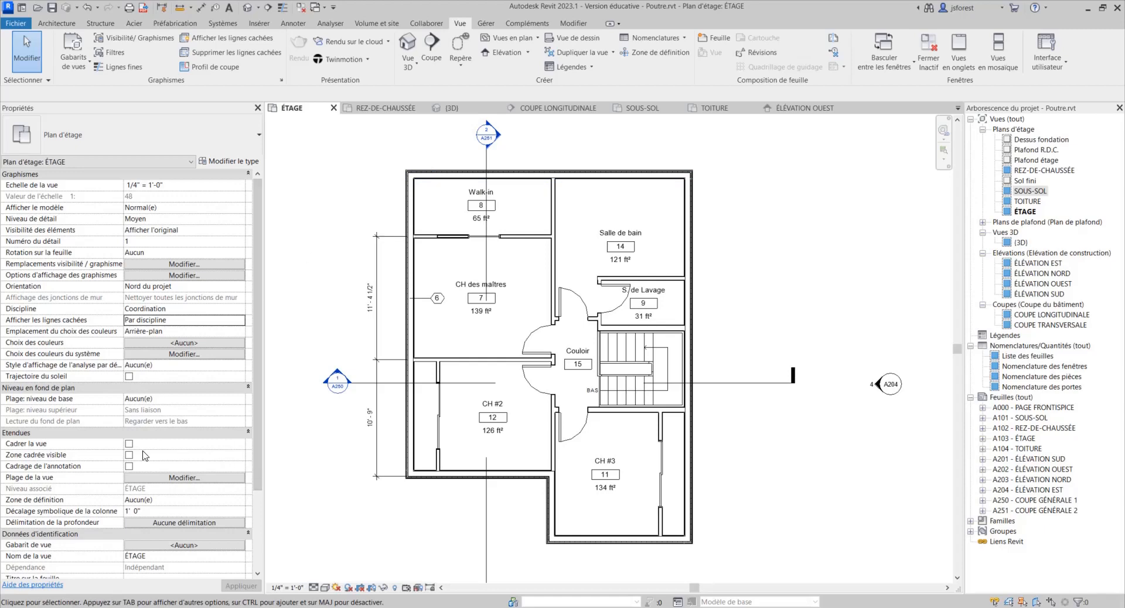
left_click(179, 478)
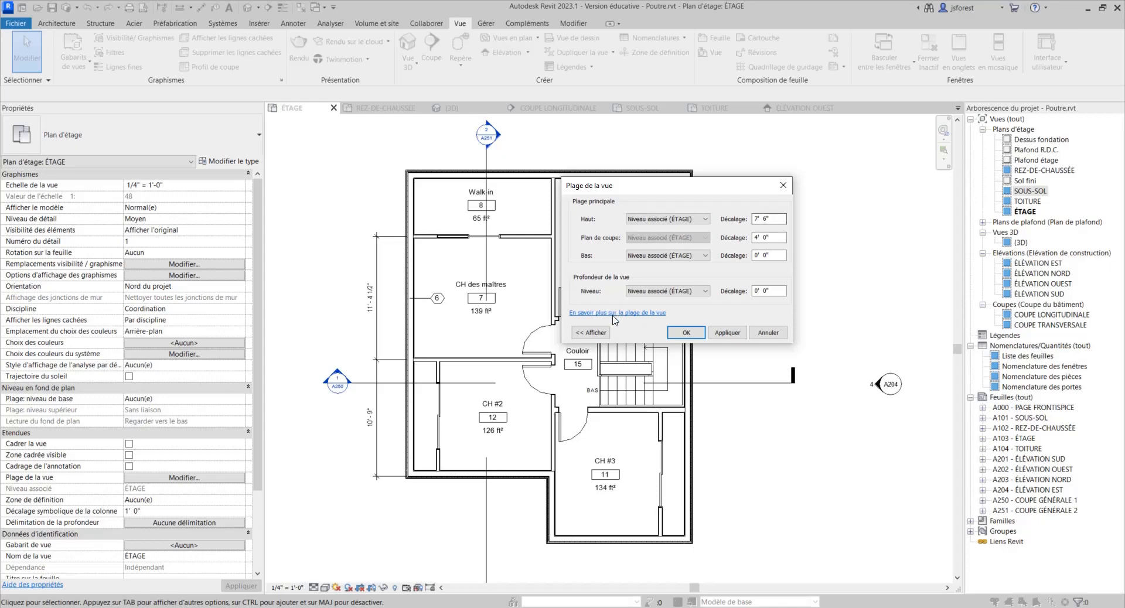
left_click(597, 333)
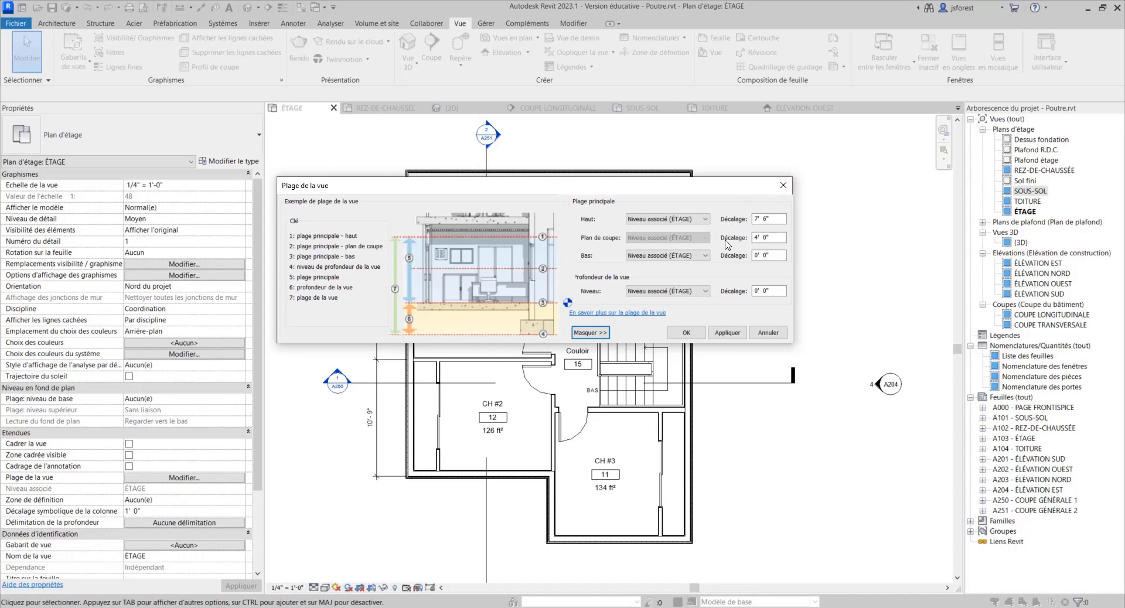
left_click(766, 332)
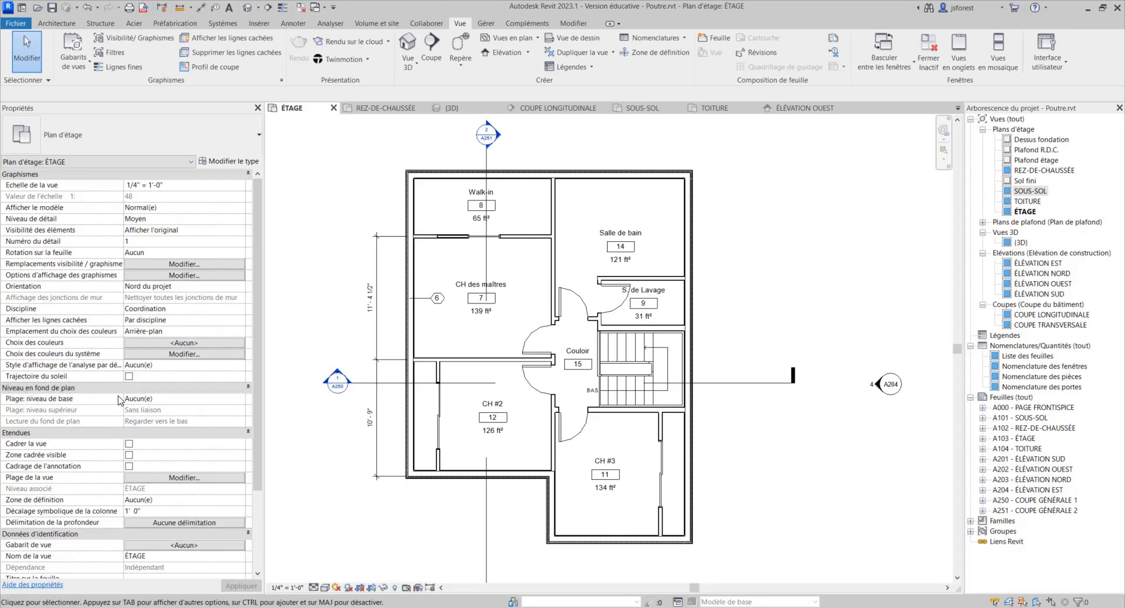
Set the ÉTAGE plan's underlay range to base level ÉTAGE and top level TOITURE.
left_click(233, 400)
left_click(239, 398)
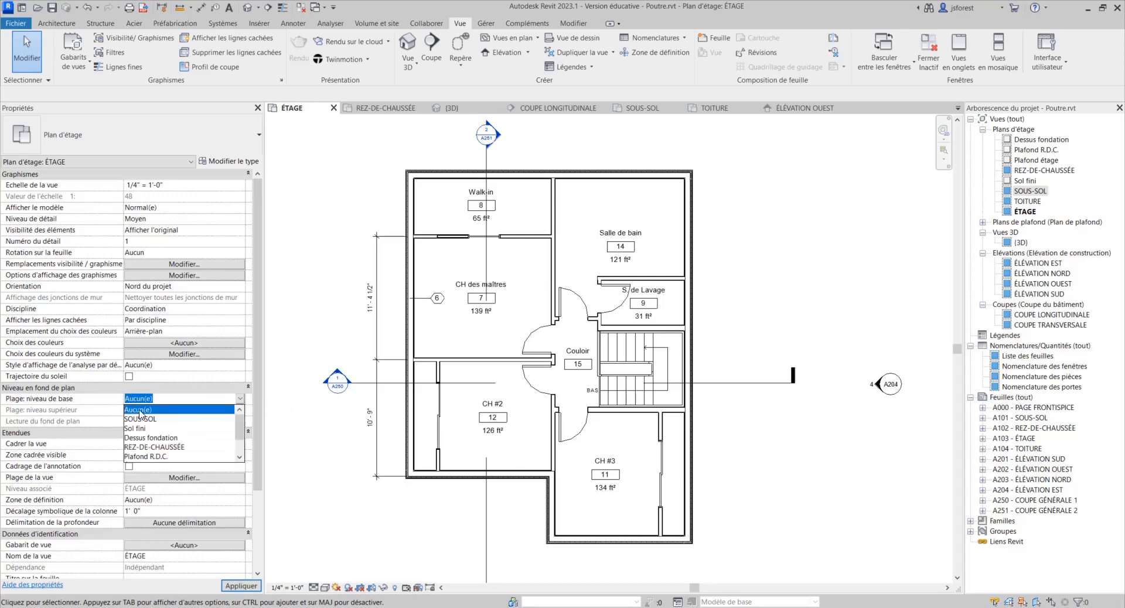
scroll(148, 433, "down", 1)
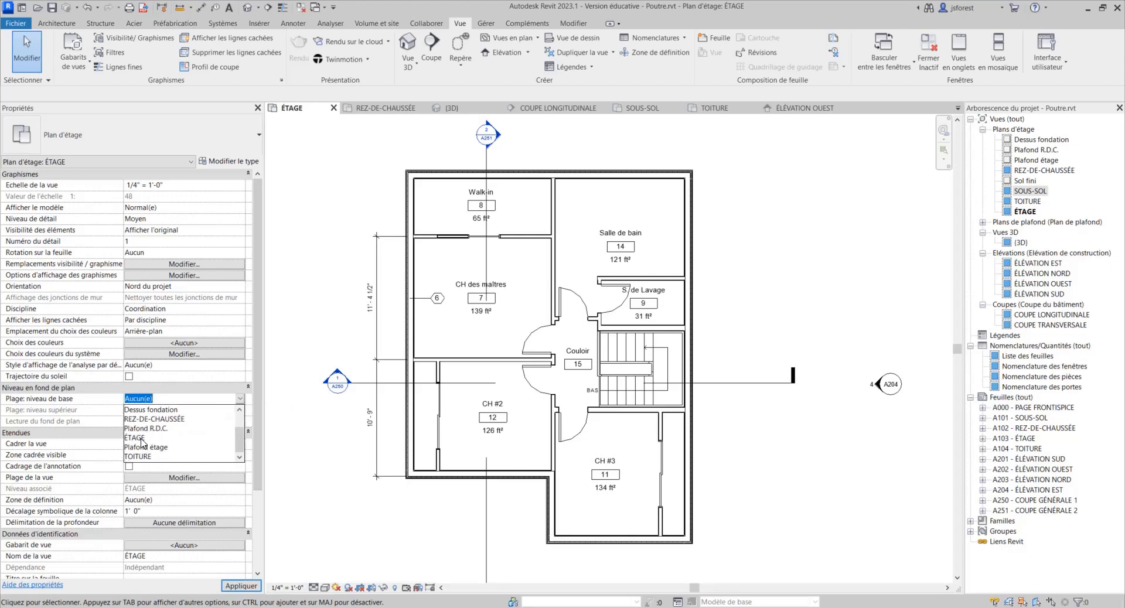
left_click(140, 438)
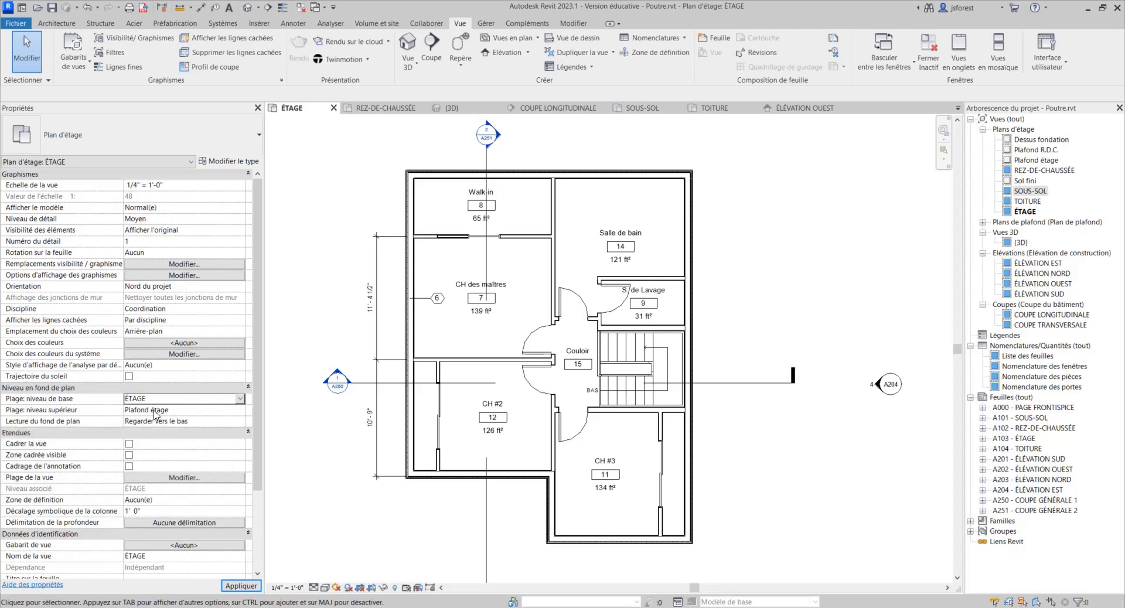
left_click(230, 410)
left_click(240, 410)
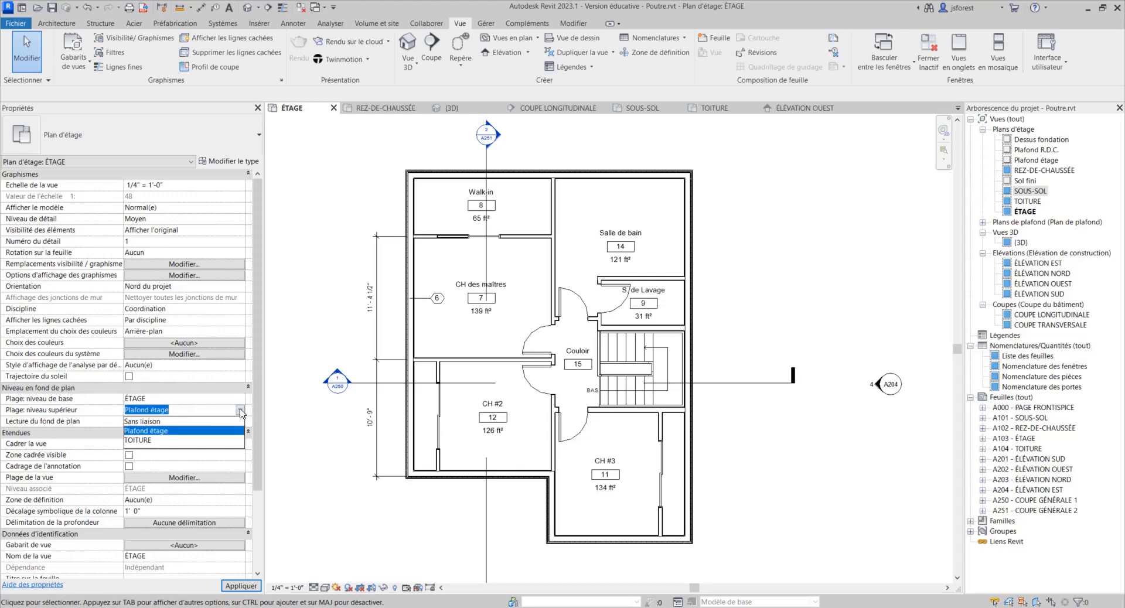
left_click(154, 444)
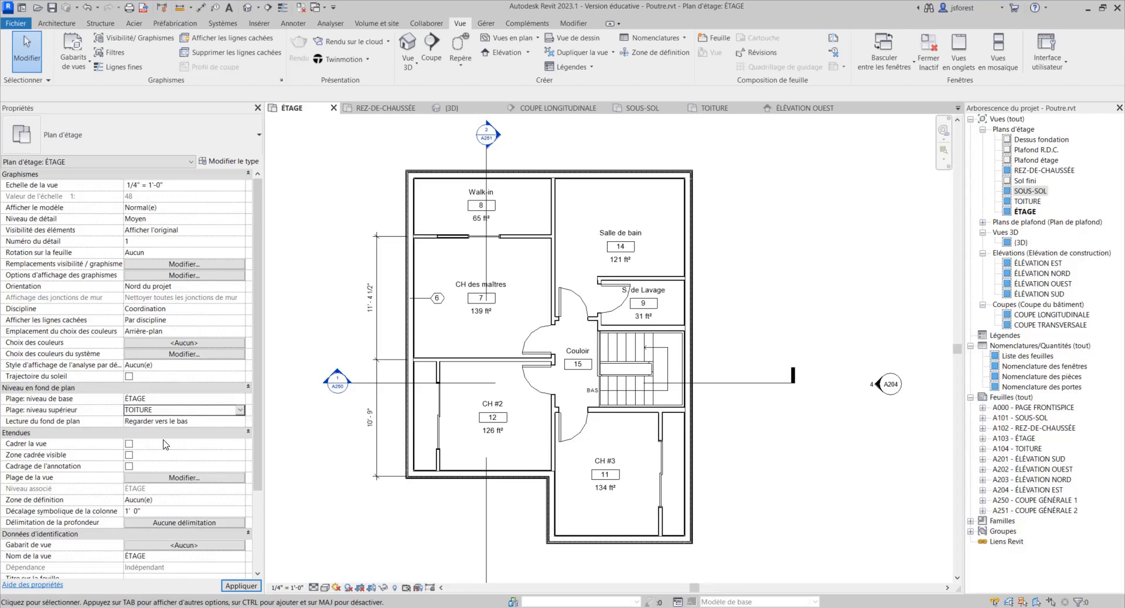
scroll(356, 307, "down", 1)
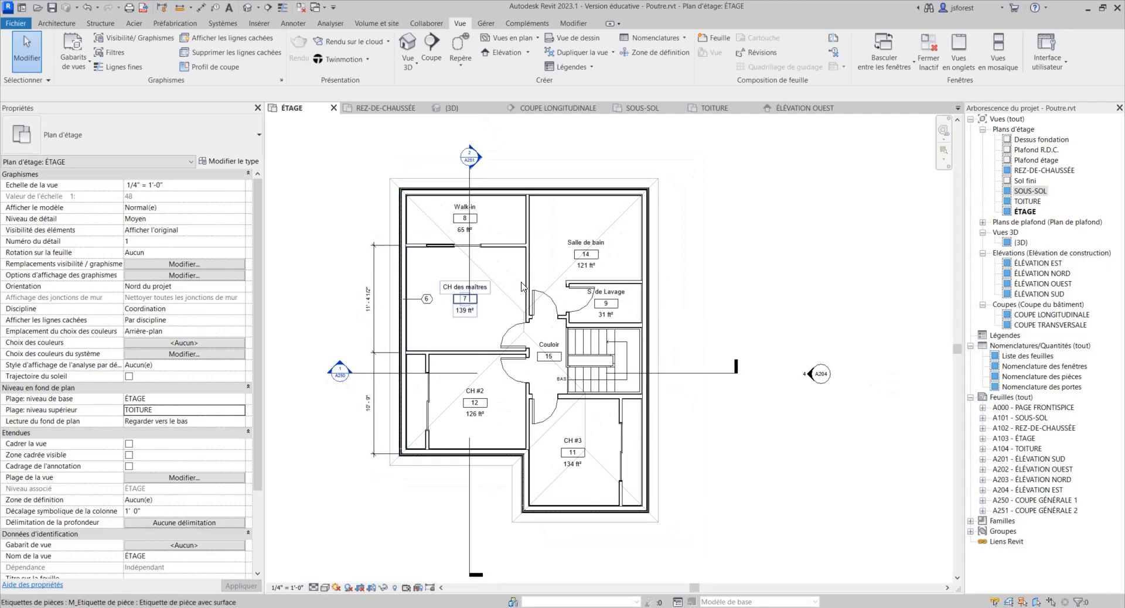
scroll(524, 288, "up", 1)
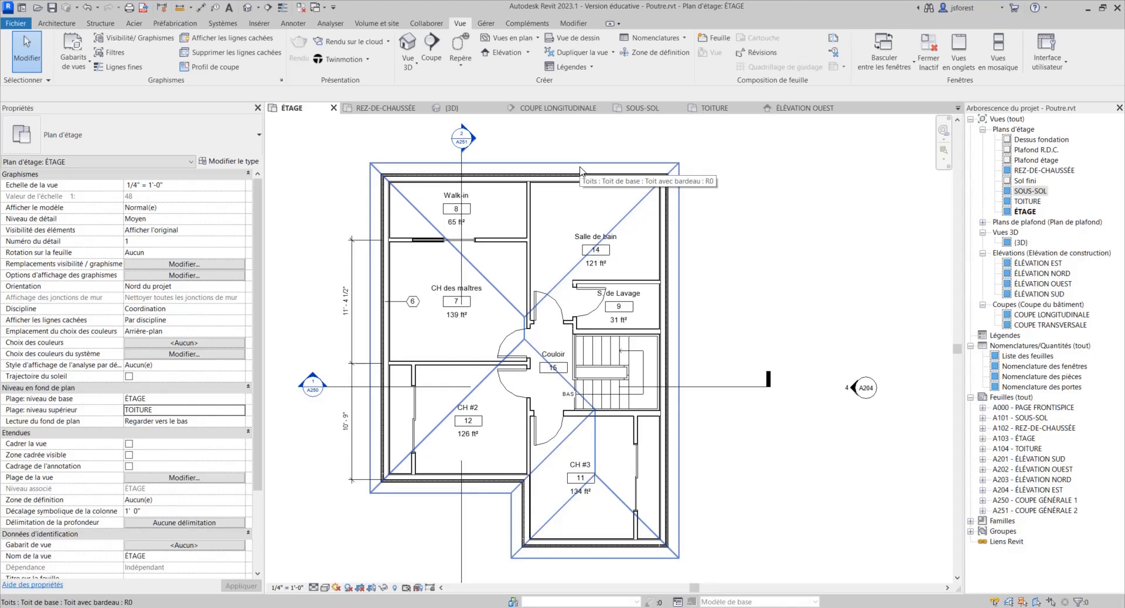
Apply the <Caché> line style with the Linework tool to the roof's outer edges around the ÉTAGE plan.
left_click(573, 24)
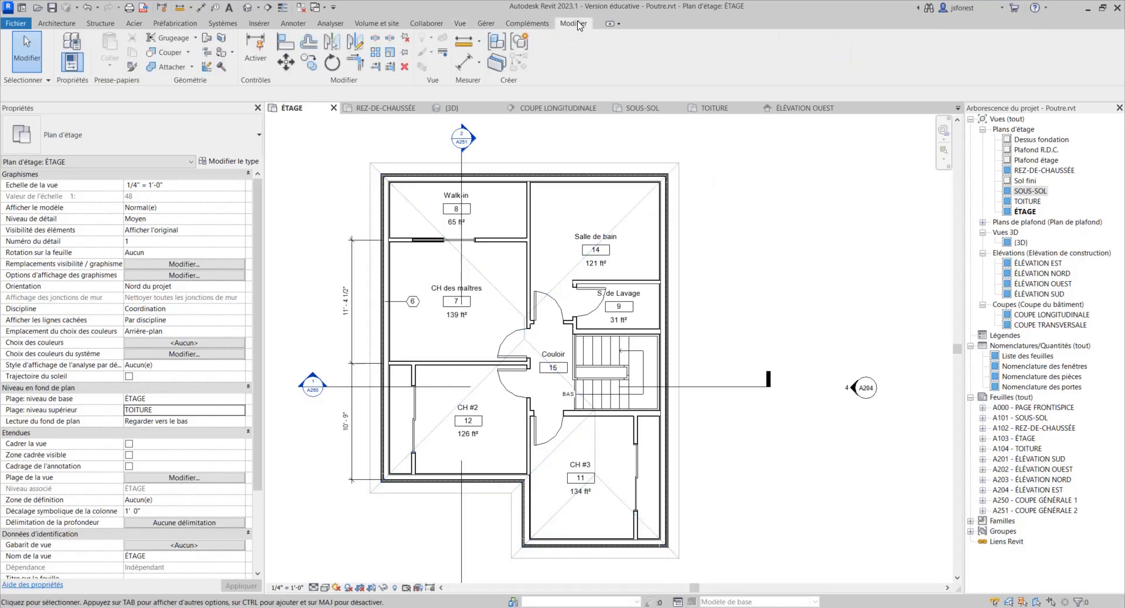
left_click(444, 55)
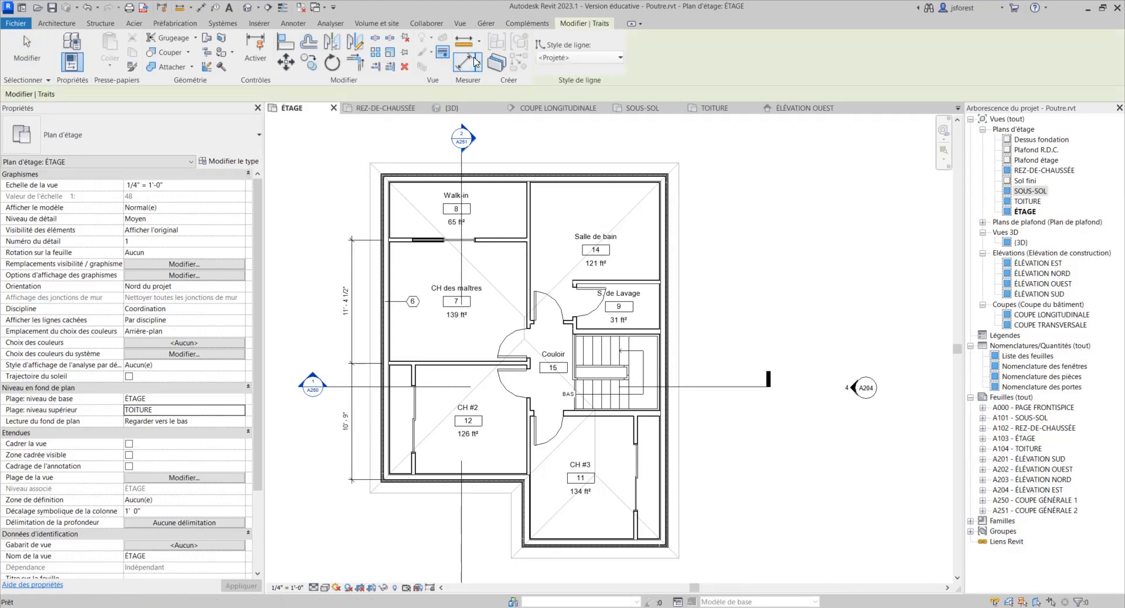
left_click(577, 58)
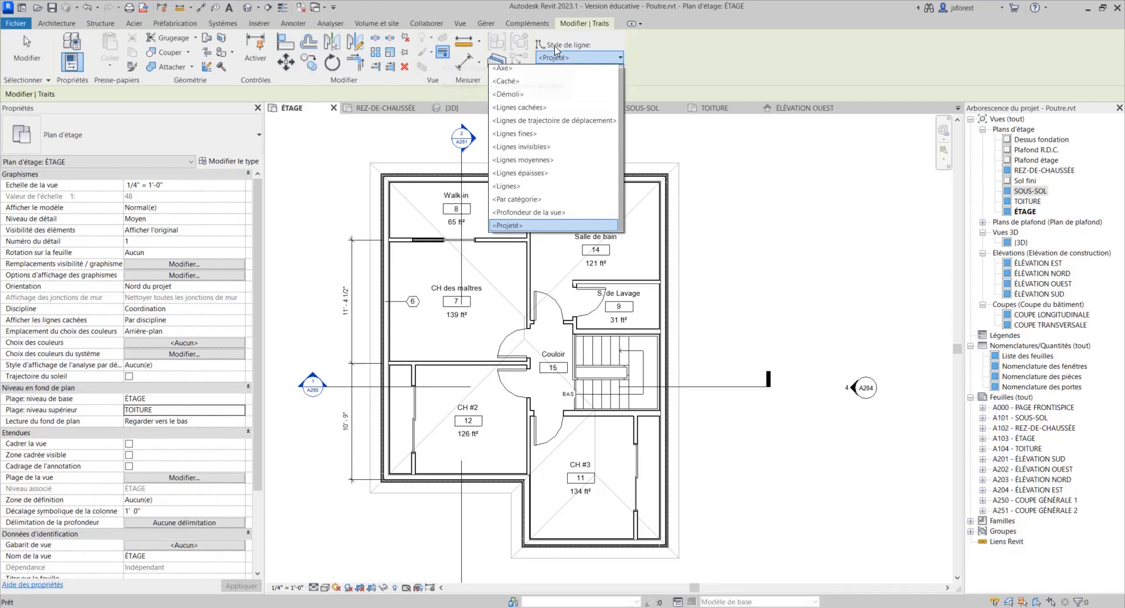
left_click(513, 84)
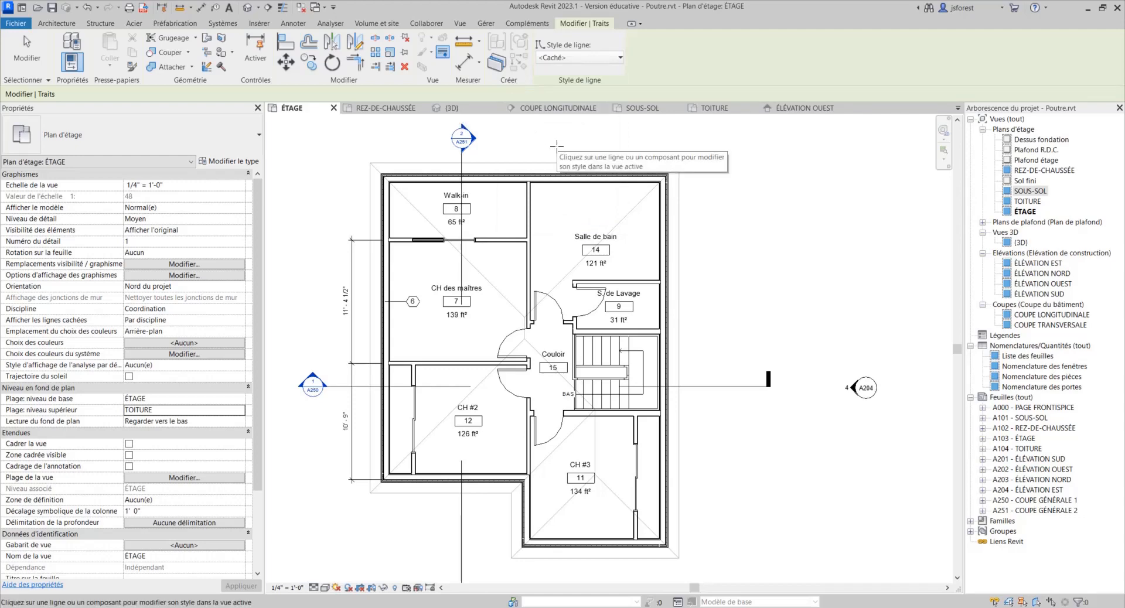
left_click(594, 158)
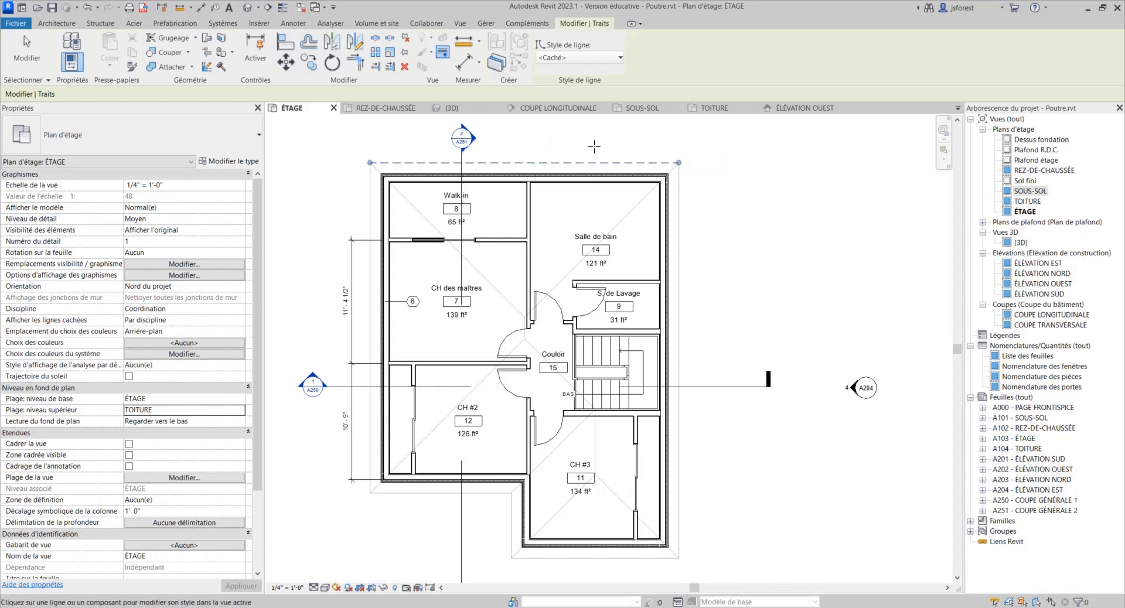
left_click(678, 192)
left_click(511, 538)
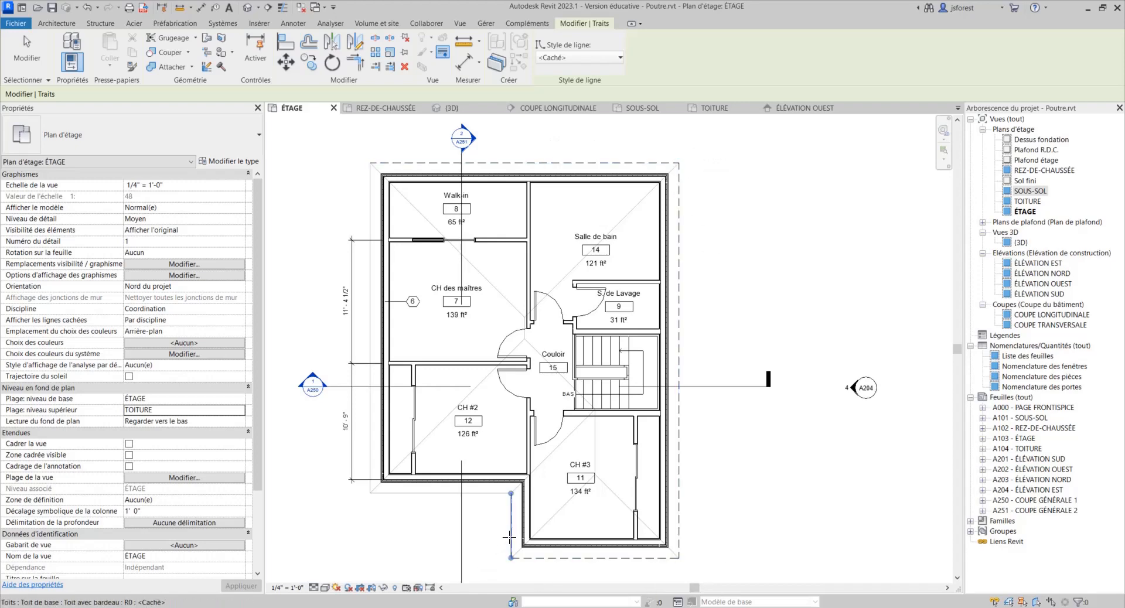
left_click(366, 499)
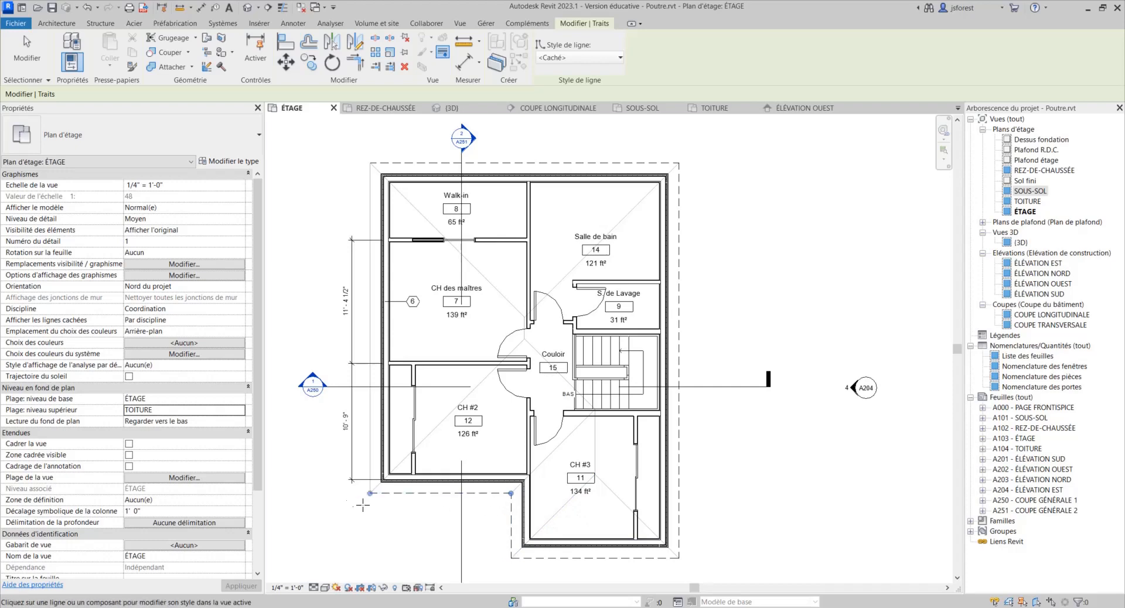
left_click(369, 443)
scroll(304, 186, "down", 1)
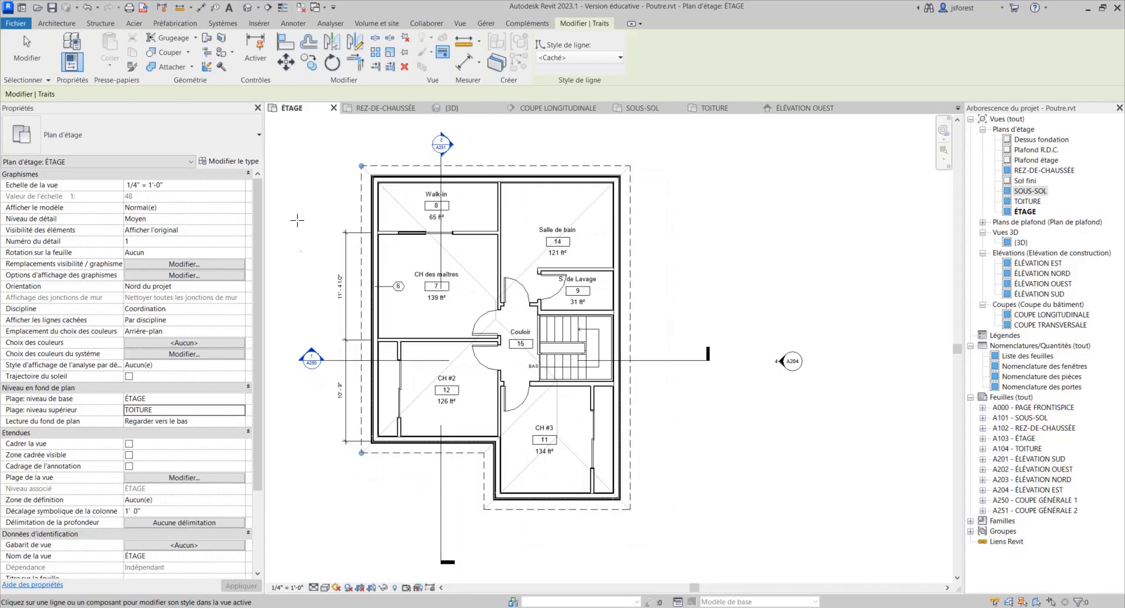
Set the ÉTAGE plan's underlay base level to Aucun(e).
left_click(193, 400)
left_click(240, 400)
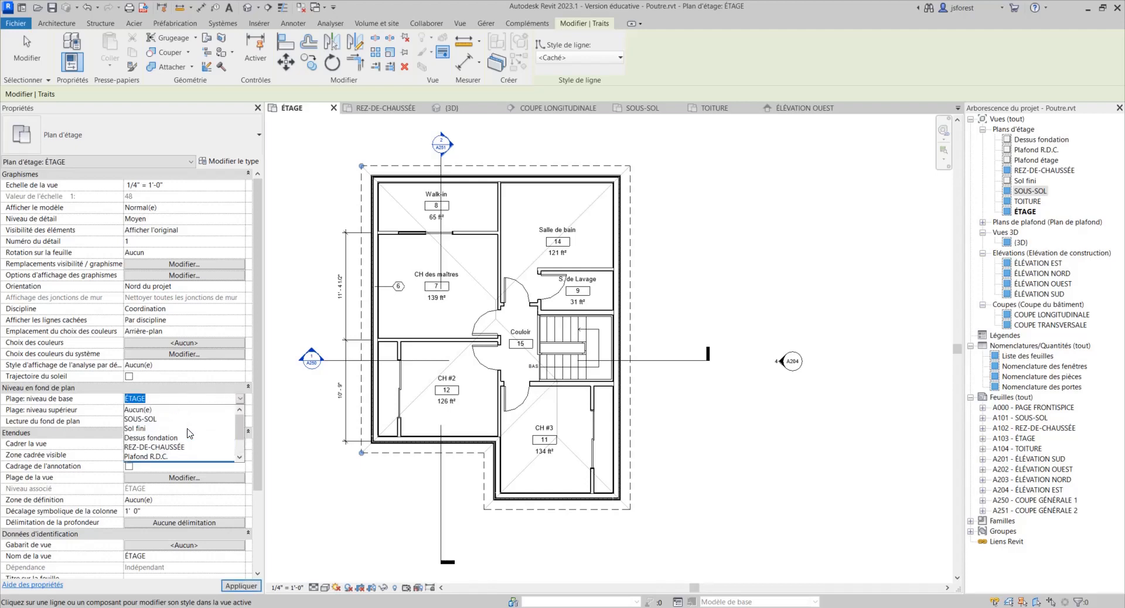
left_click(147, 410)
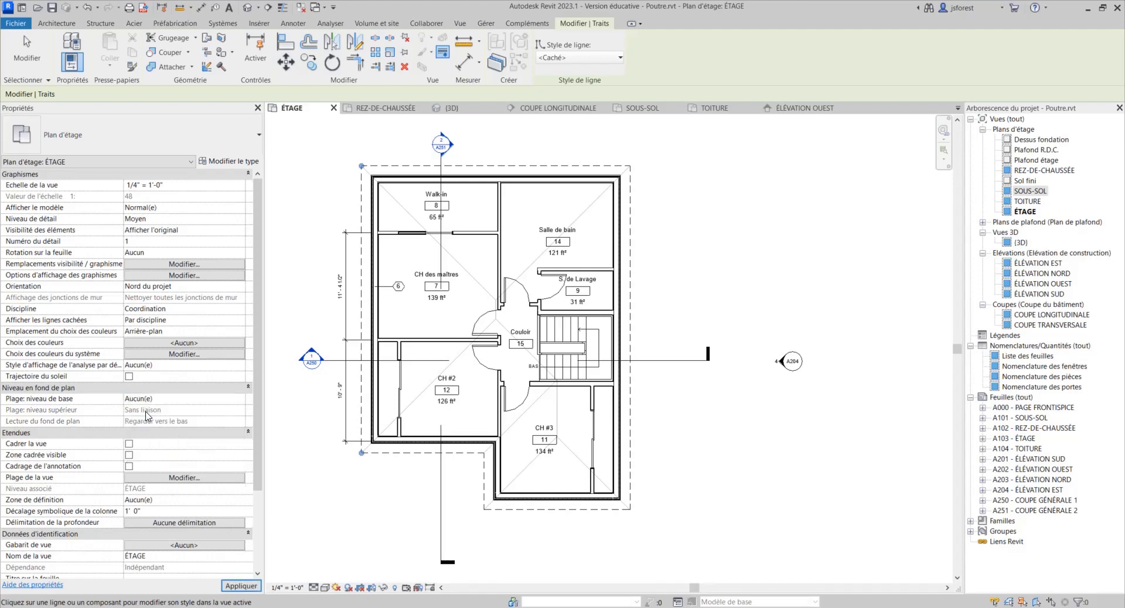
scroll(419, 376, "down", 1)
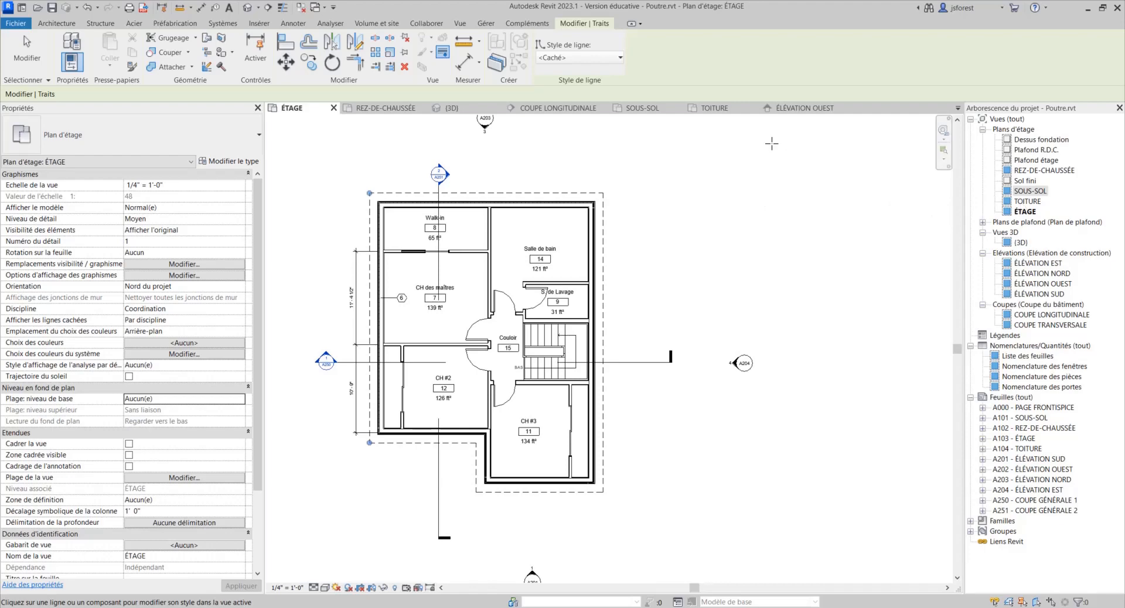
In the TOITURE plan, edit the roof footprint, moving its north sketch edge outward to 32' 6" from the opposite edge, and finish the sketch.
left_click(709, 111)
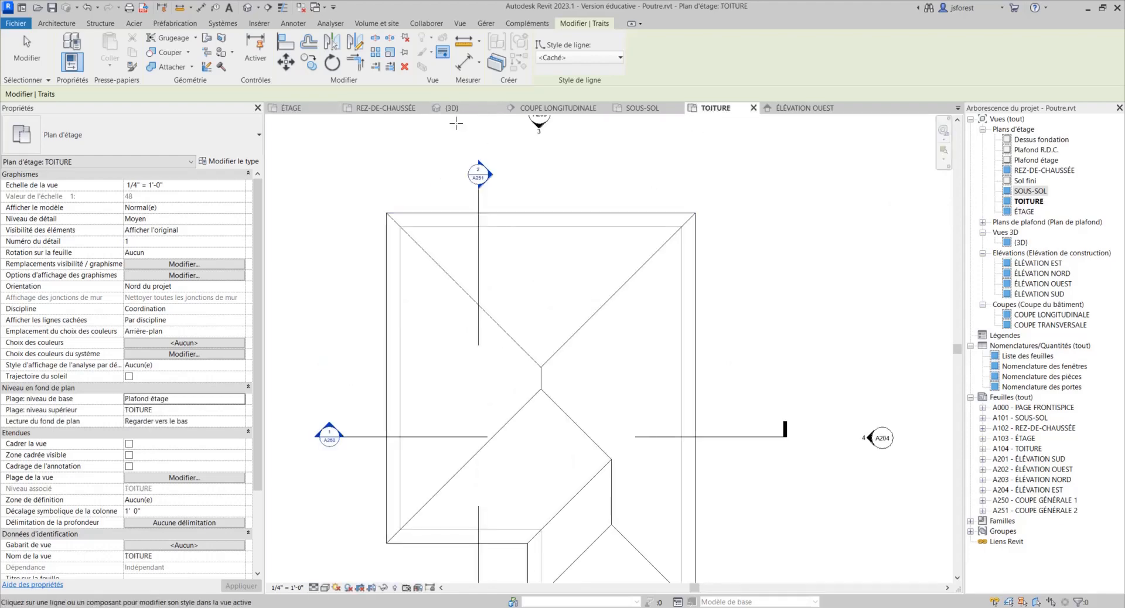
left_click(27, 52)
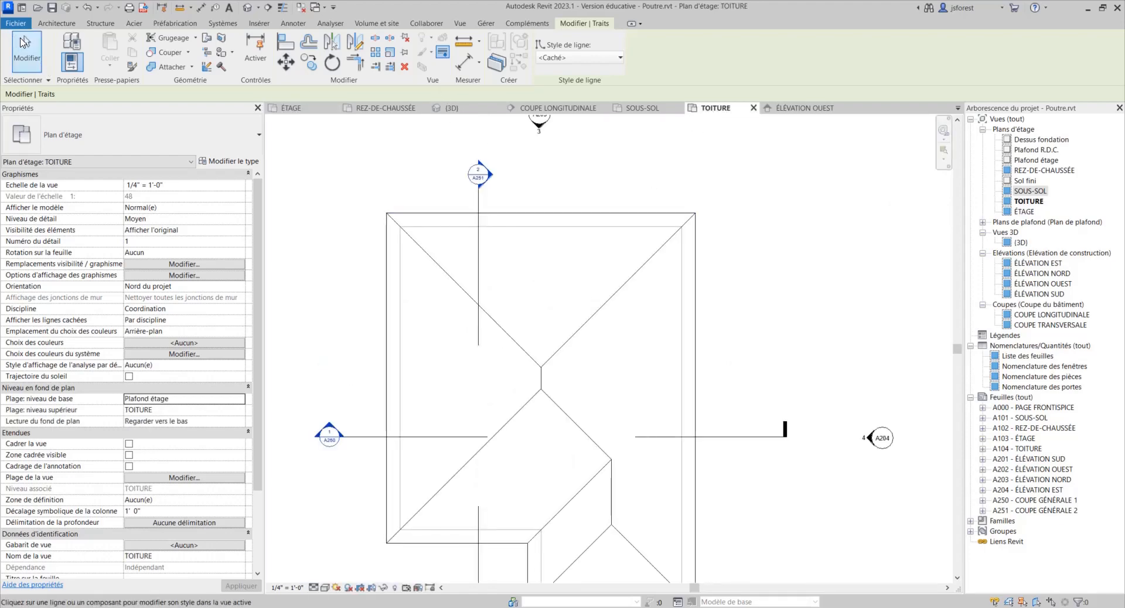
left_click(544, 219)
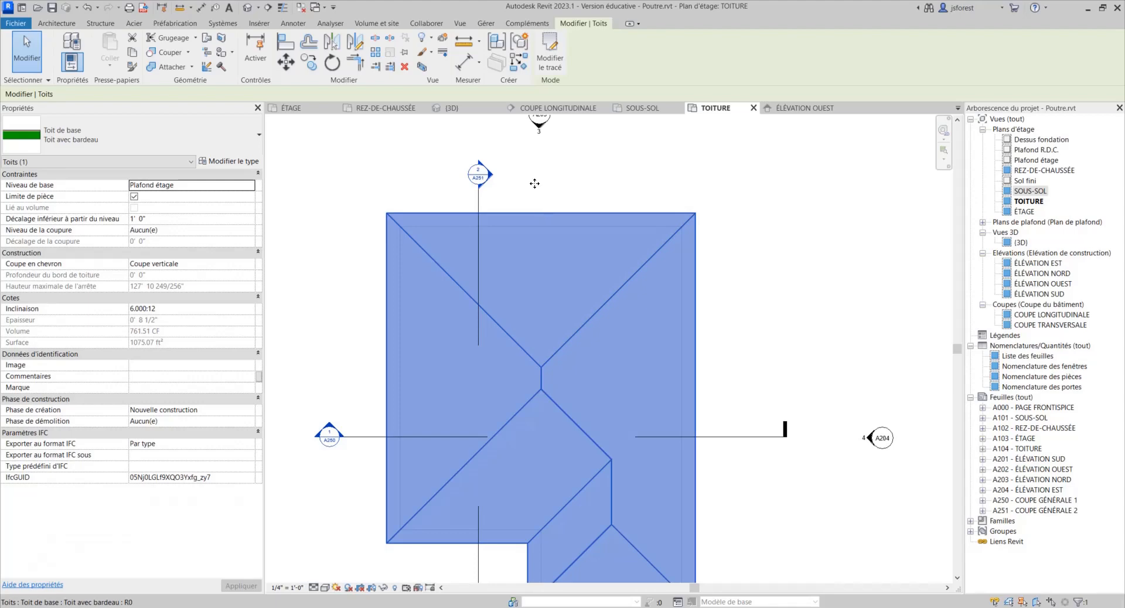
left_click(550, 51)
left_click(532, 214)
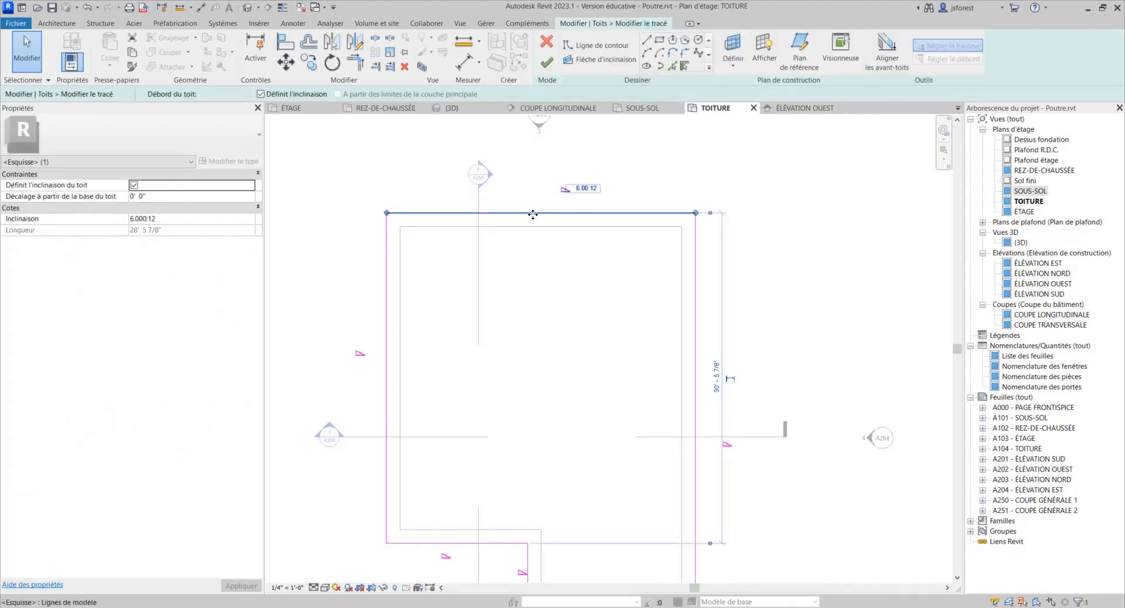
left_click_drag(530, 202, 530, 193)
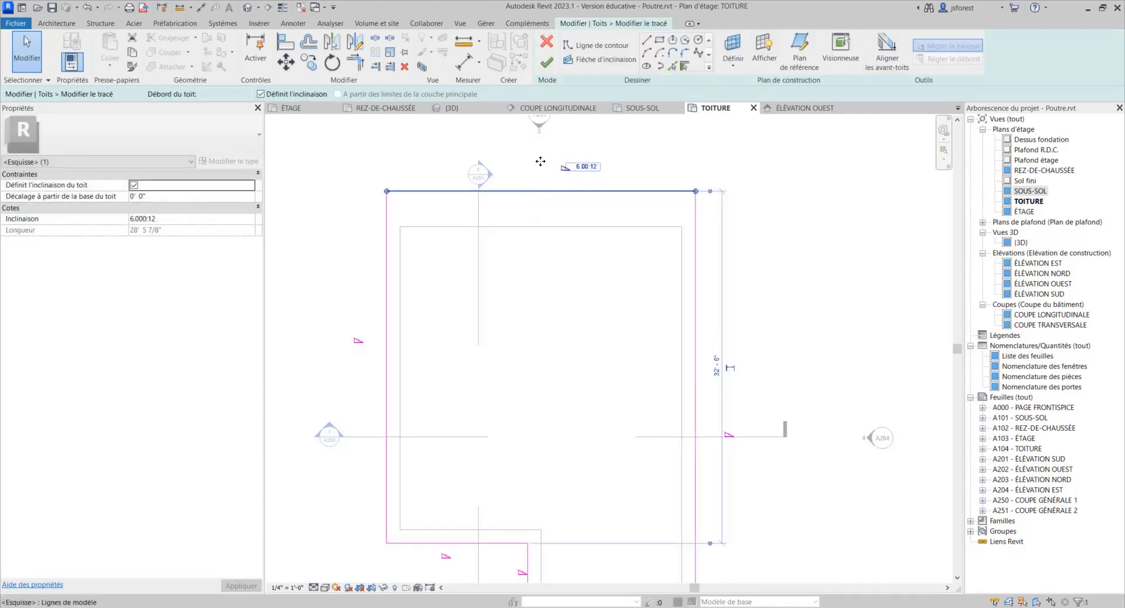
left_click(546, 66)
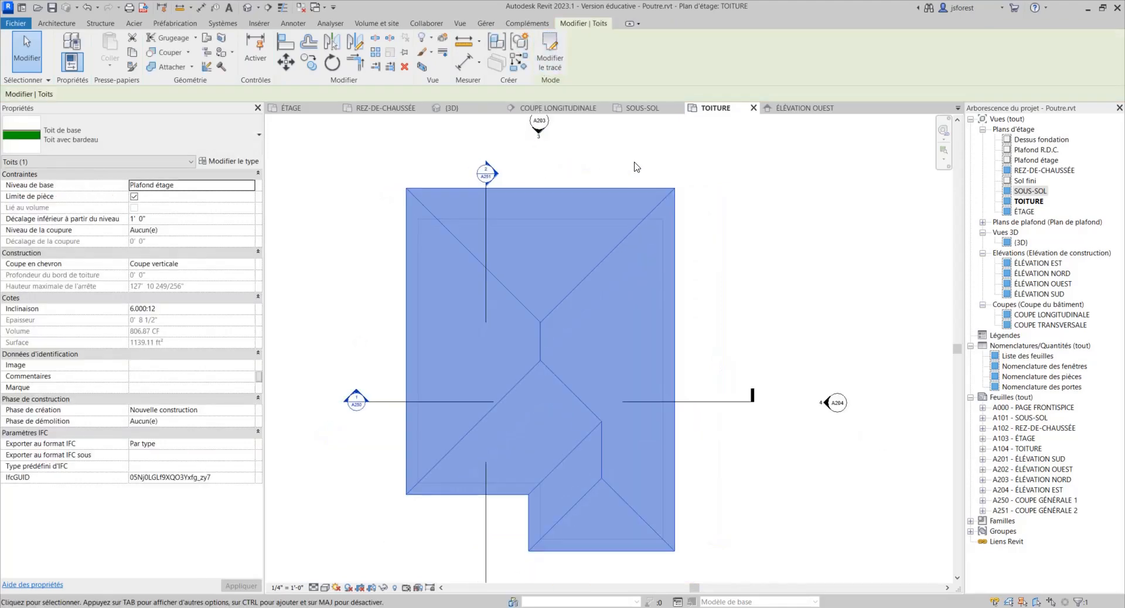
left_click(649, 162)
Return to the ÉTAGE plan, check the dashed roof outline there, and undo the roof footprint change.
left_click(304, 108)
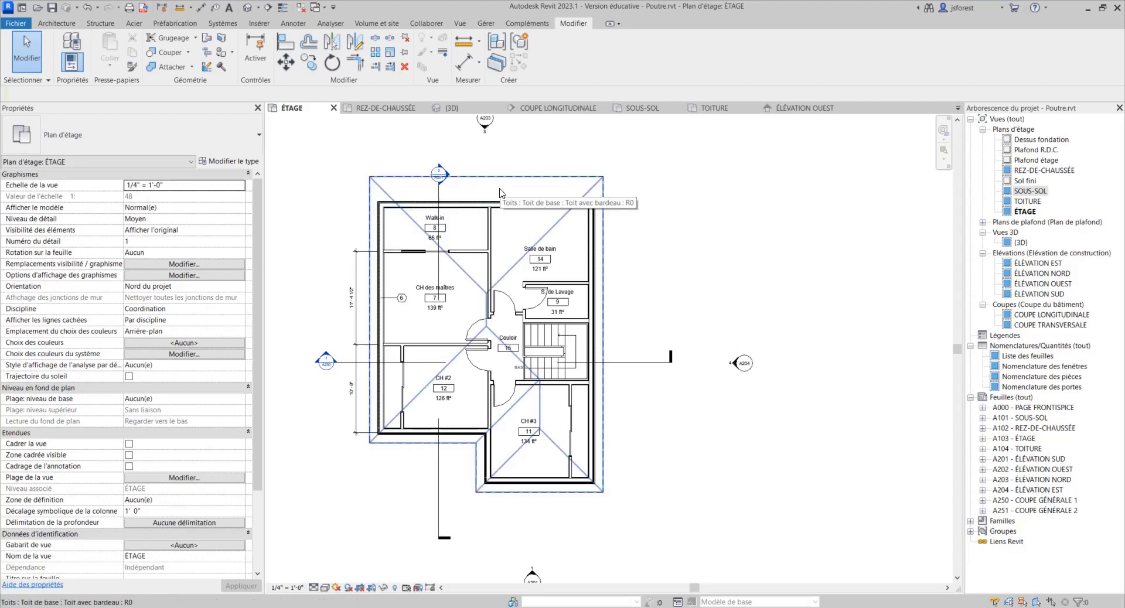
scroll(495, 192, "up", 1)
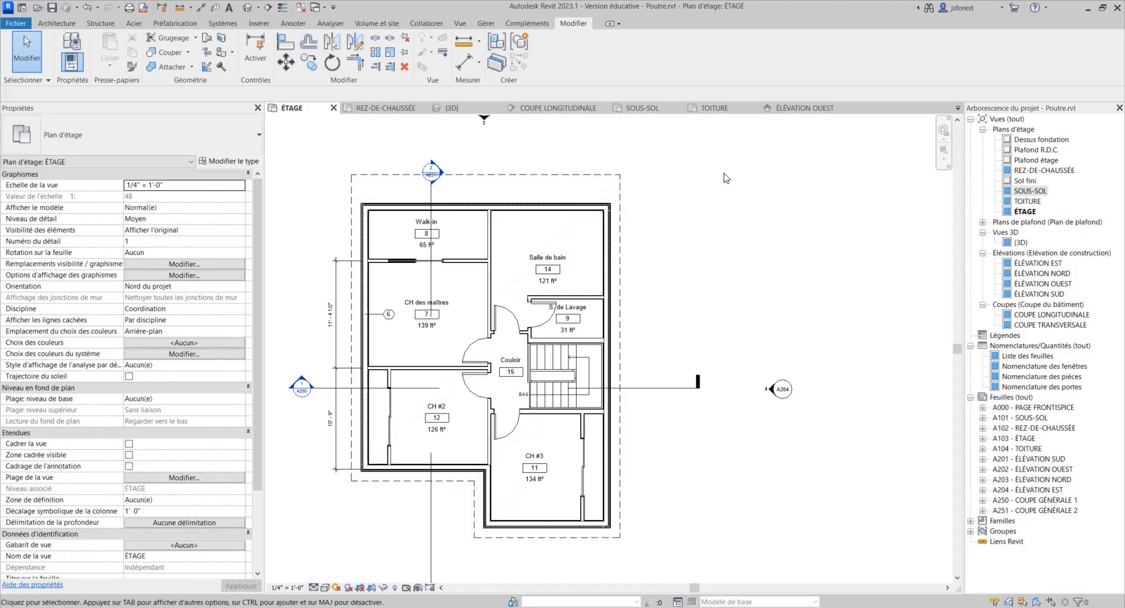
key("ctrl+z")
key("ctrl+z")
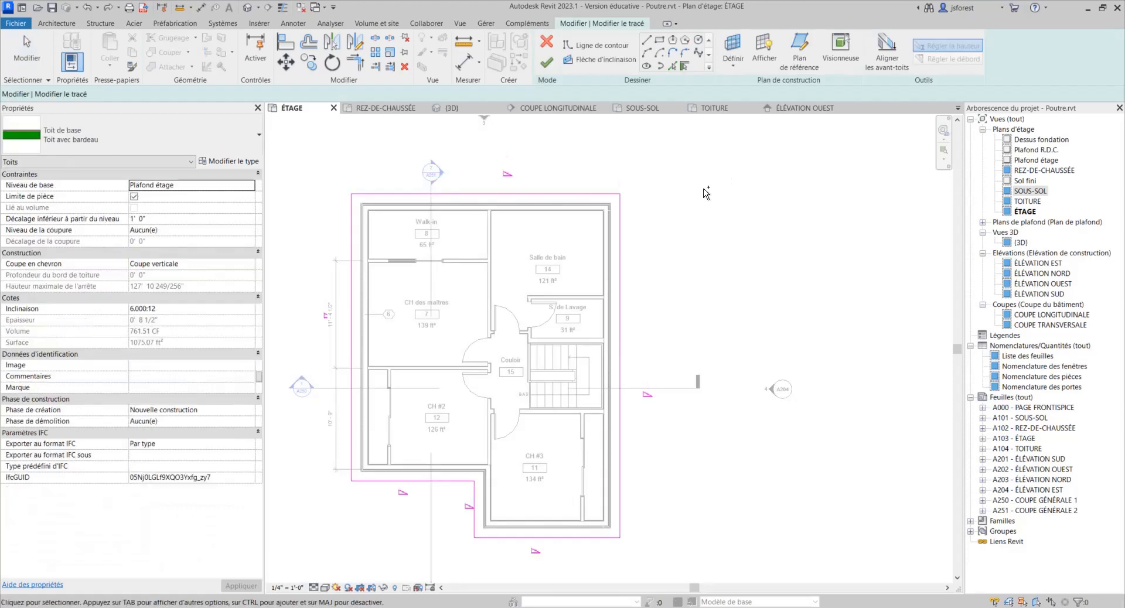
key("ctrl+z")
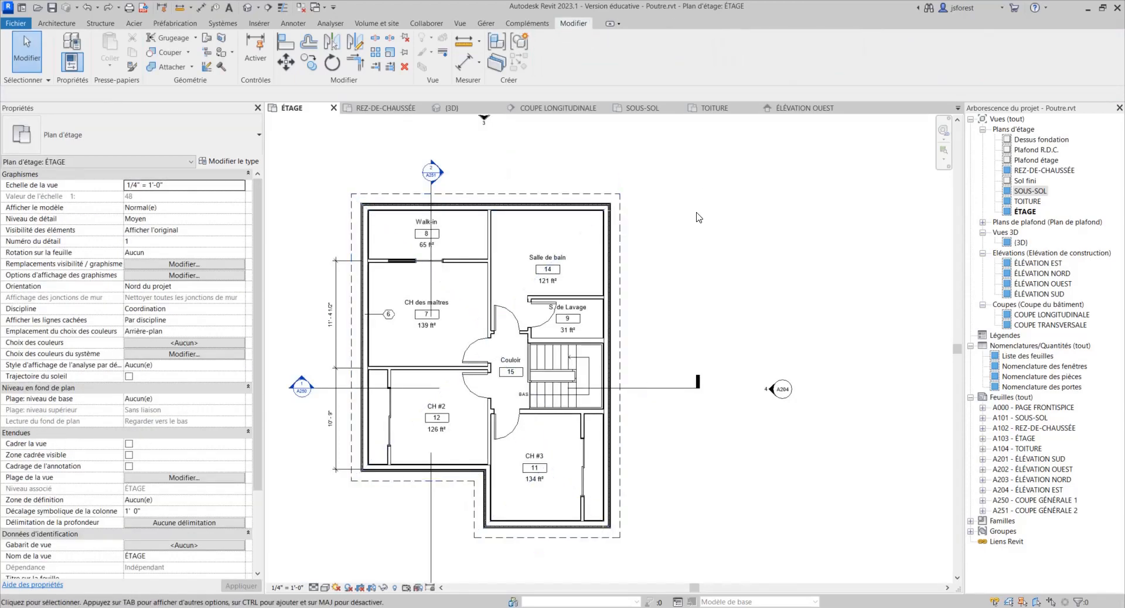
Add a text note reading DÉBORD DE TOIT with a curved leader to the dashed roof edge above the ÉTAGE plan.
scroll(698, 217, "down", 1)
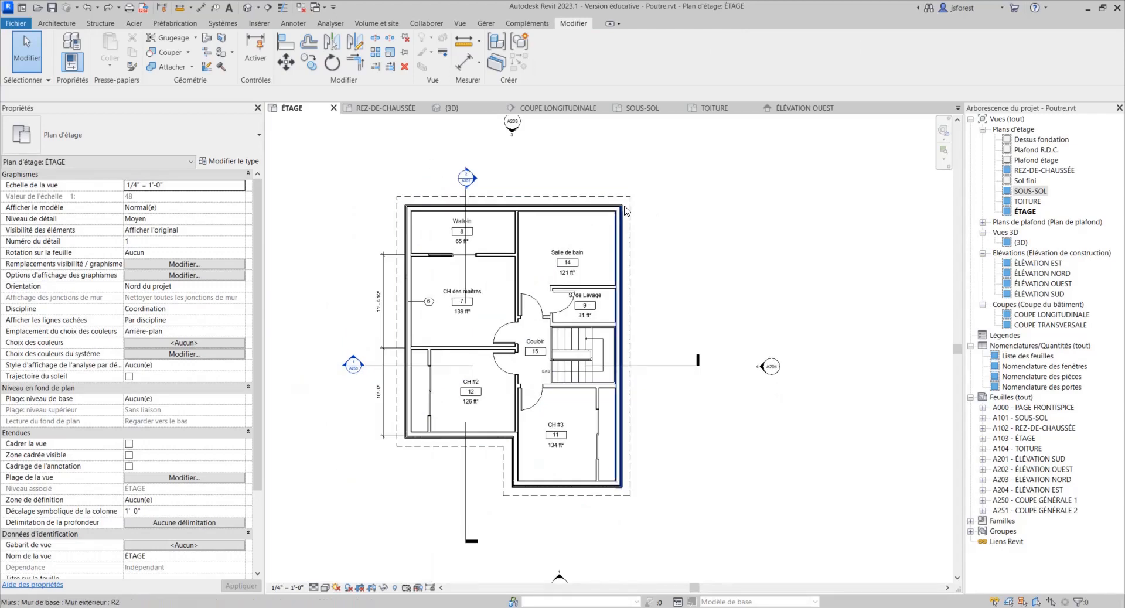
scroll(615, 200, "up", 2)
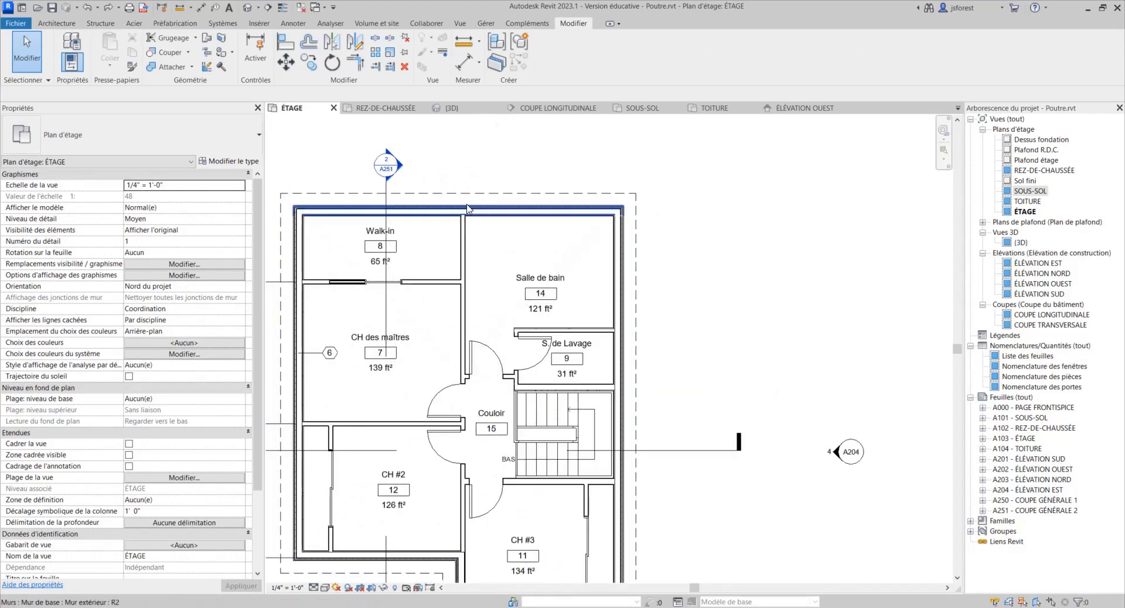
middle_click_drag(466, 207, 503, 213)
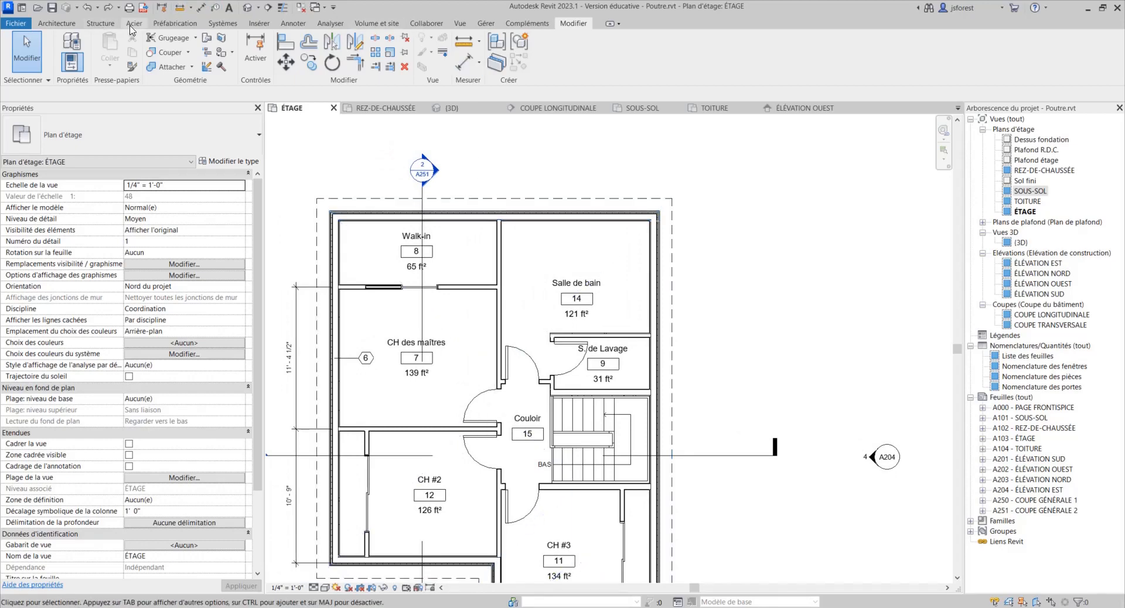
left_click(301, 24)
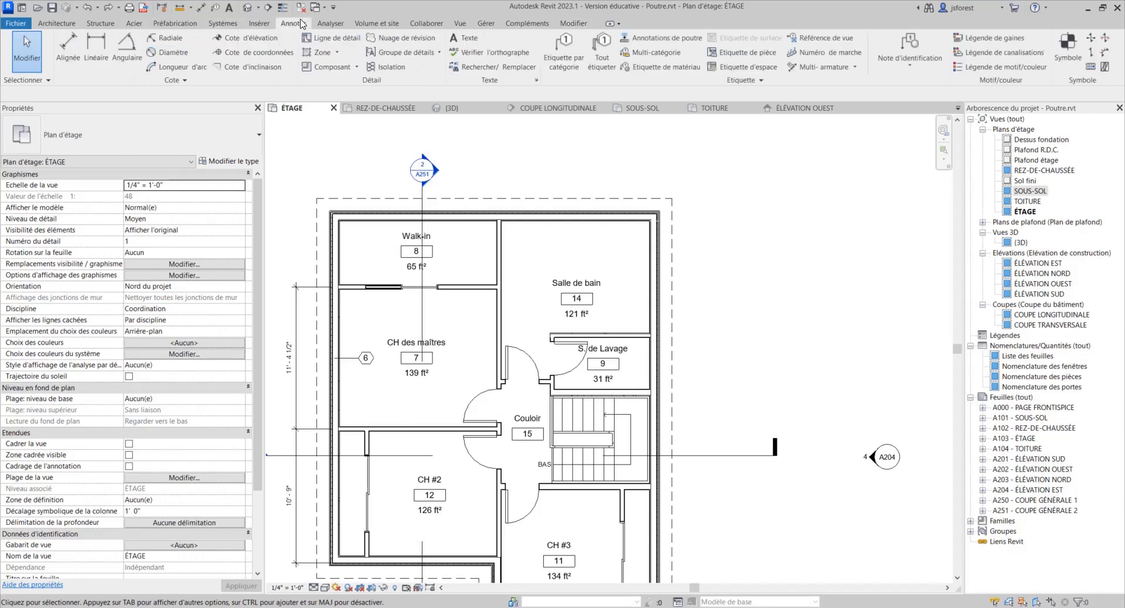
left_click(469, 40)
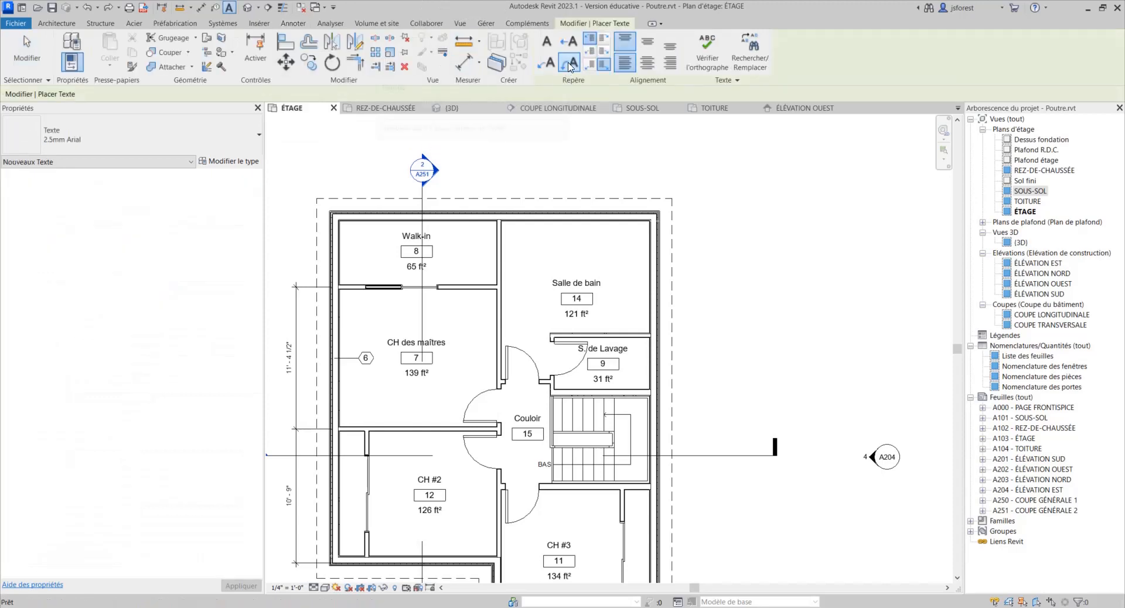
left_click(577, 73)
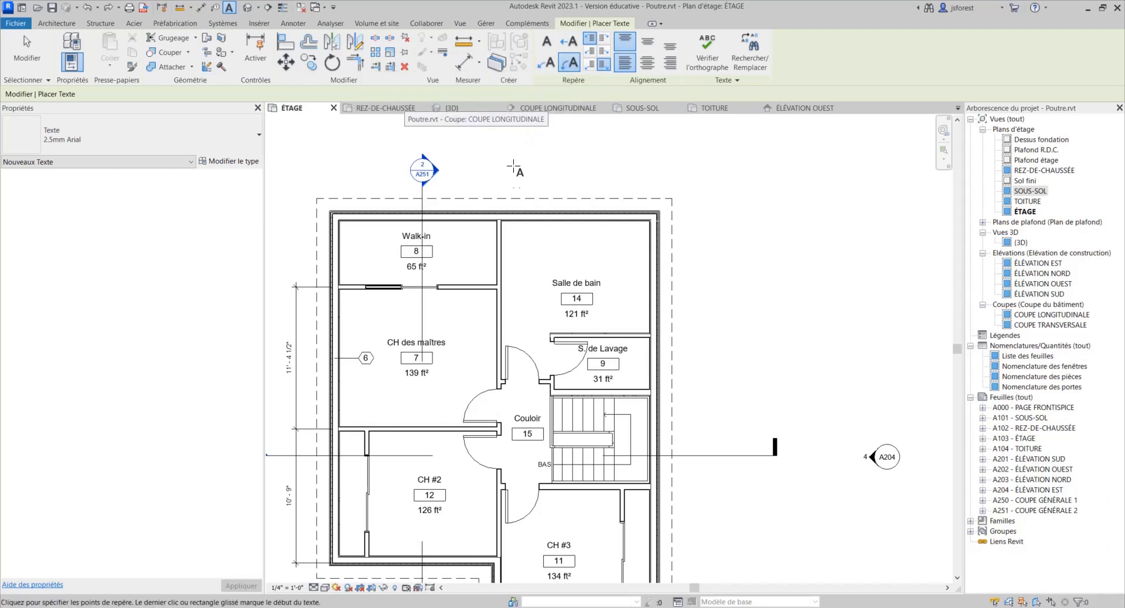
left_click(518, 198)
left_click(535, 184)
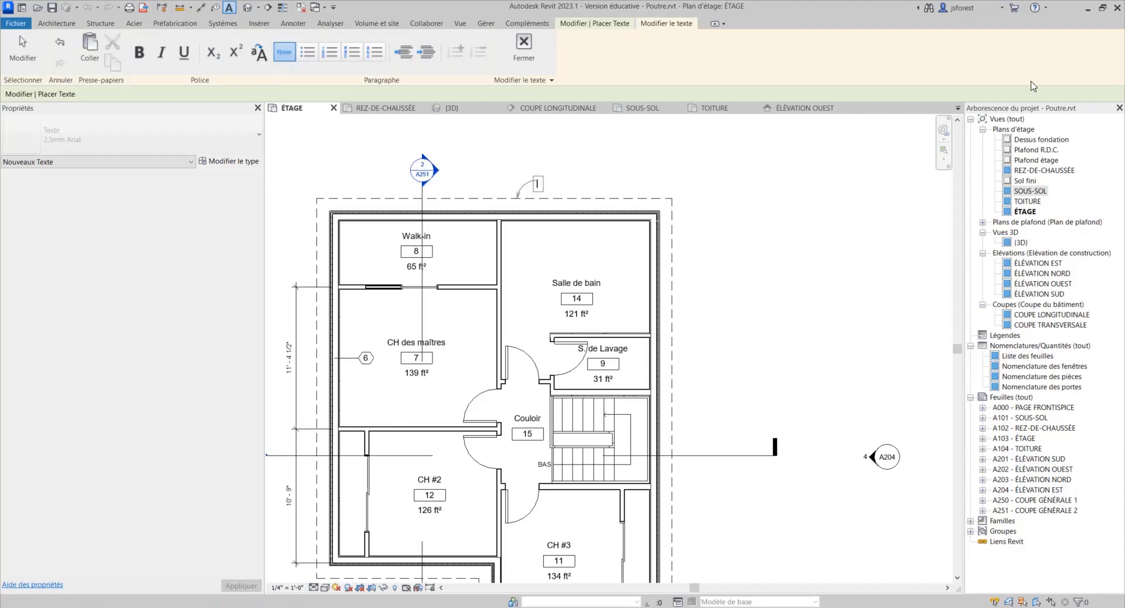
type("DEBORD DE TOIT")
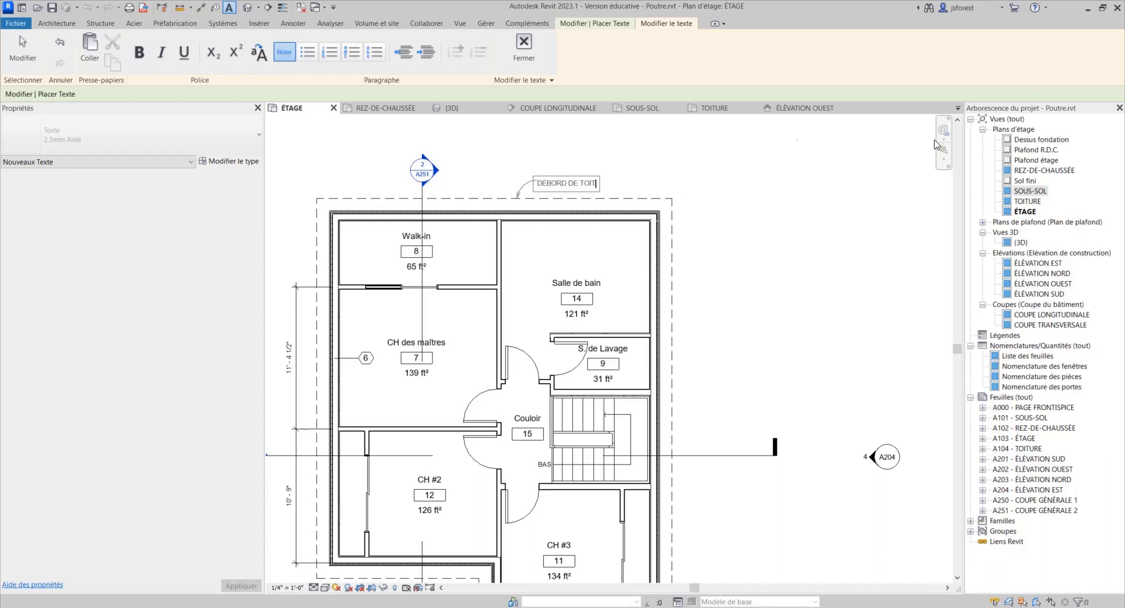
left_click(518, 157)
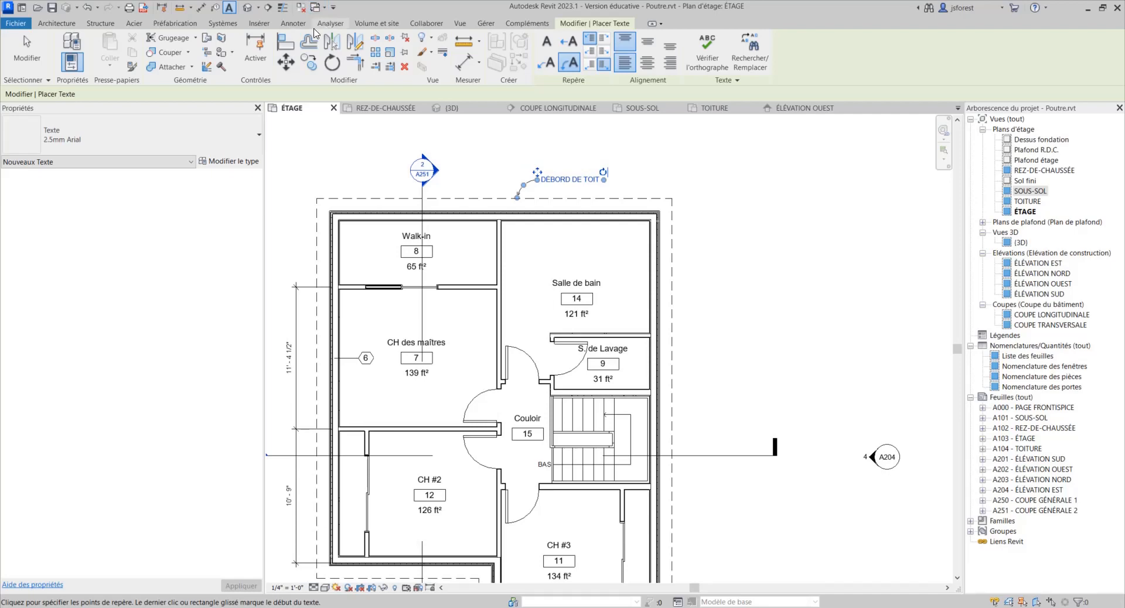
Add an aligned dimension between the dashed north roof edge and the exterior wall's outer face.
left_click(294, 24)
left_click(68, 47)
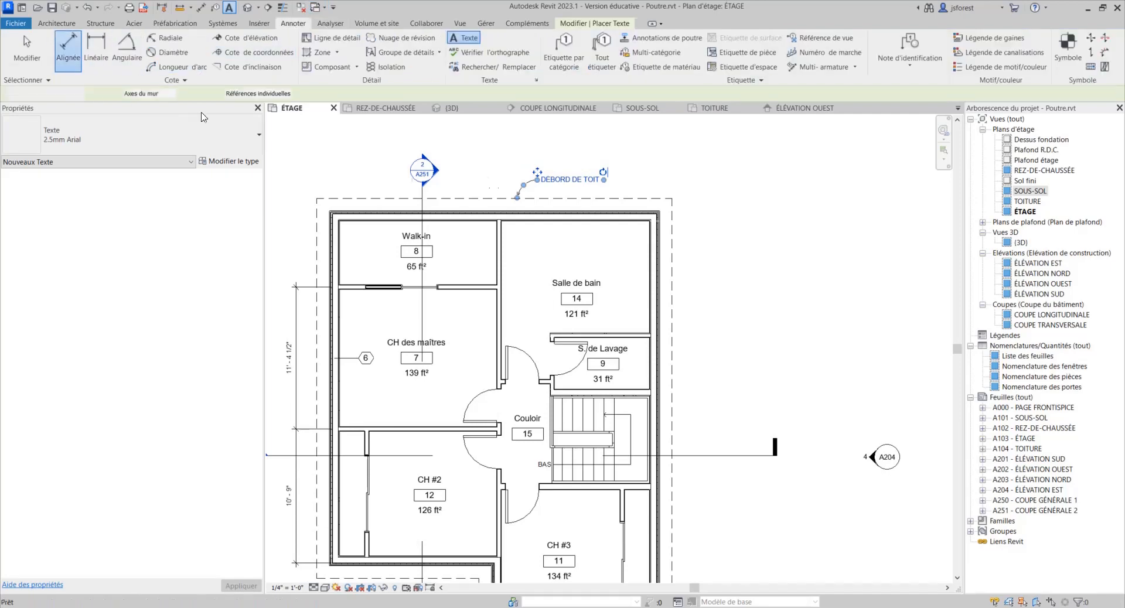
scroll(469, 192, "up", 1)
scroll(469, 192, "up", 3)
left_click(514, 214)
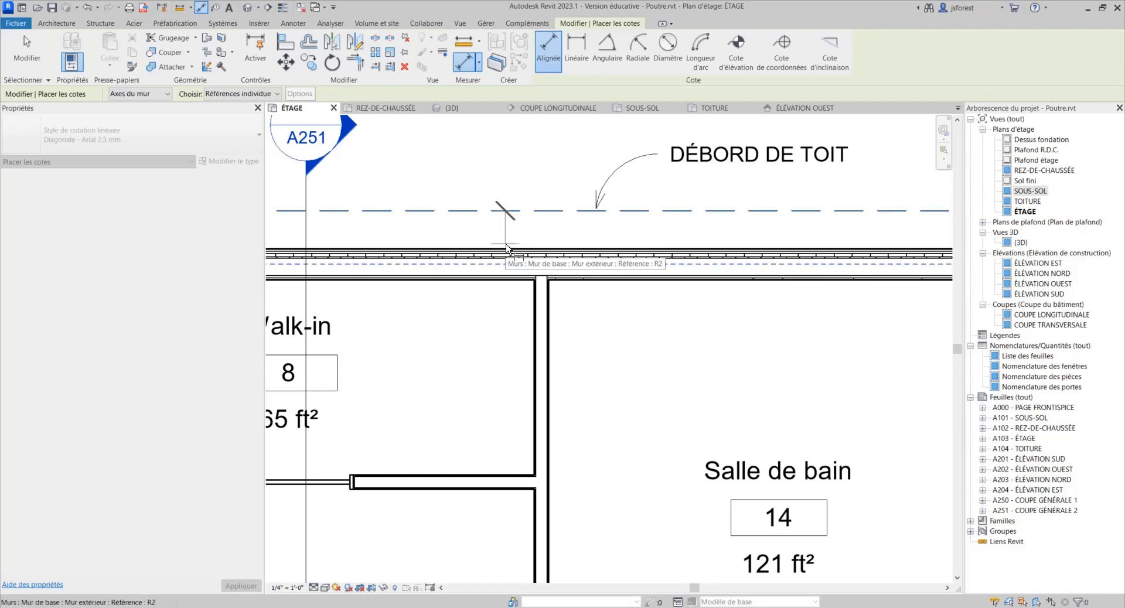
scroll(505, 251, "up", 2)
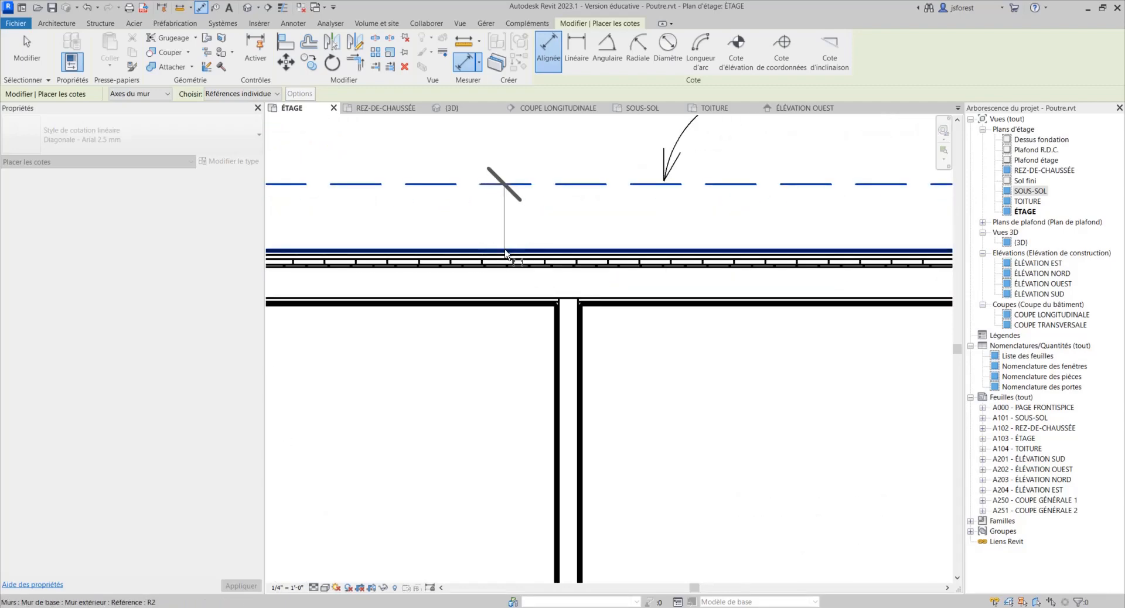
left_click(505, 251)
left_click(512, 226)
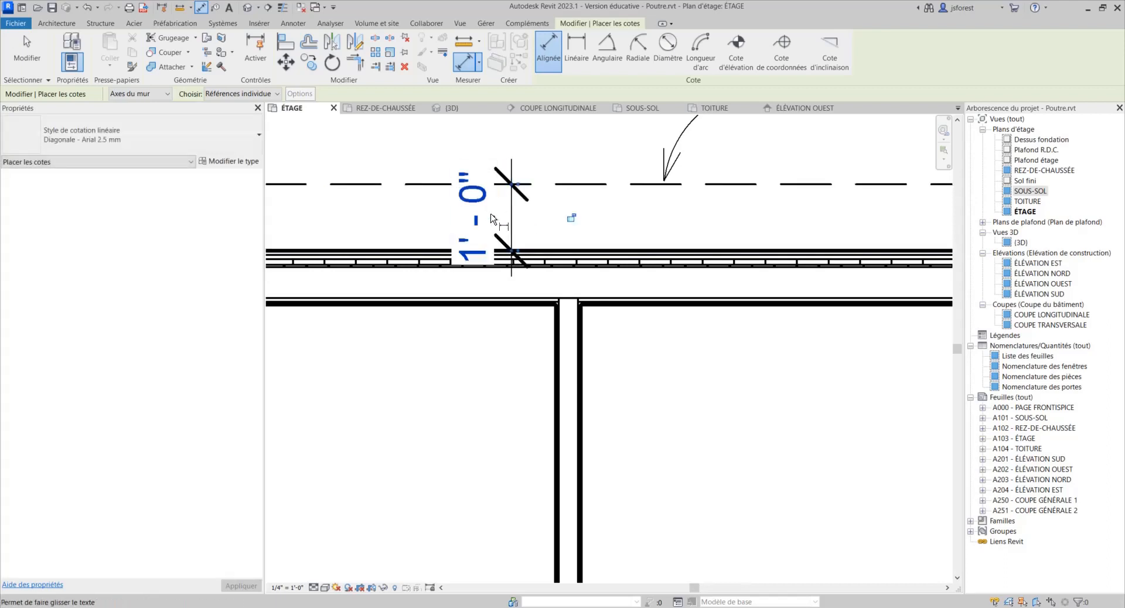
Move the roof overhang dimension's text away from the wall to clear space outside the dashed roof edge.
left_click_drag(500, 230, 446, 214)
middle_click_drag(446, 215, 466, 337)
left_click_drag(466, 337, 451, 242)
scroll(451, 240, "down", 3)
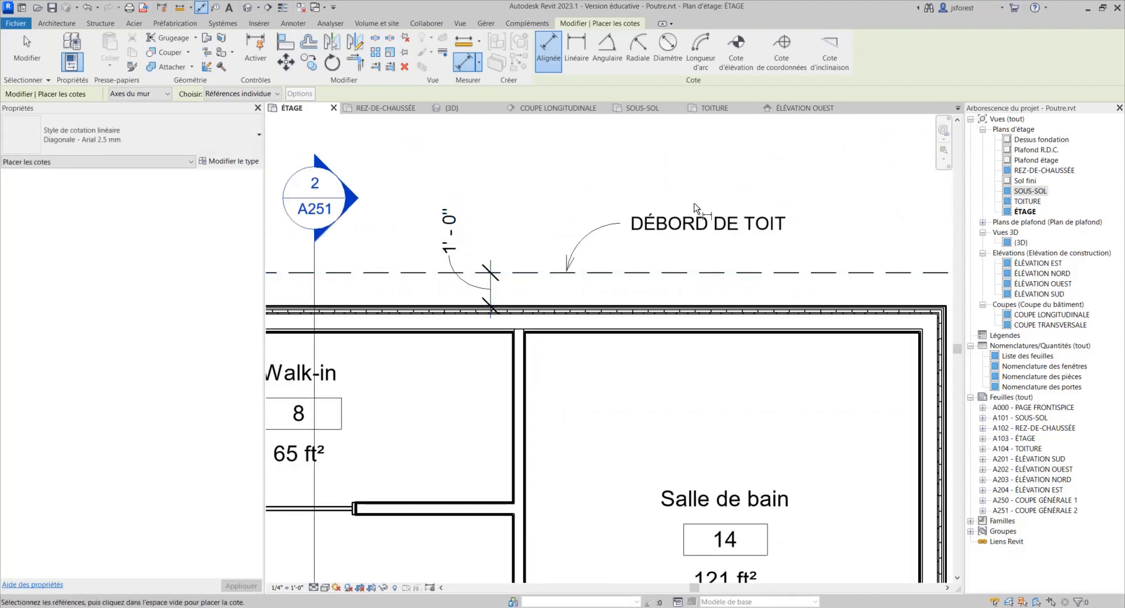
scroll(579, 226, "down", 3)
scroll(509, 167, "down", 3)
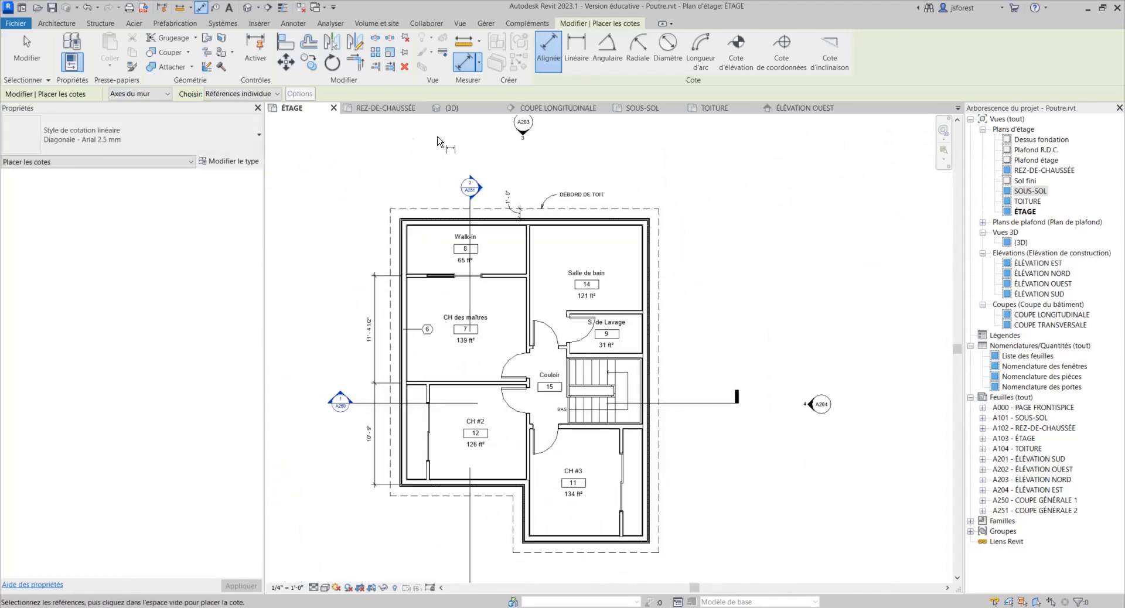
In the SOUS-SOL plan, add a text note reading SEMELLE FILANTE with a curved leader to the dashed outer footing edge.
left_click(644, 109)
scroll(550, 237, "up", 5)
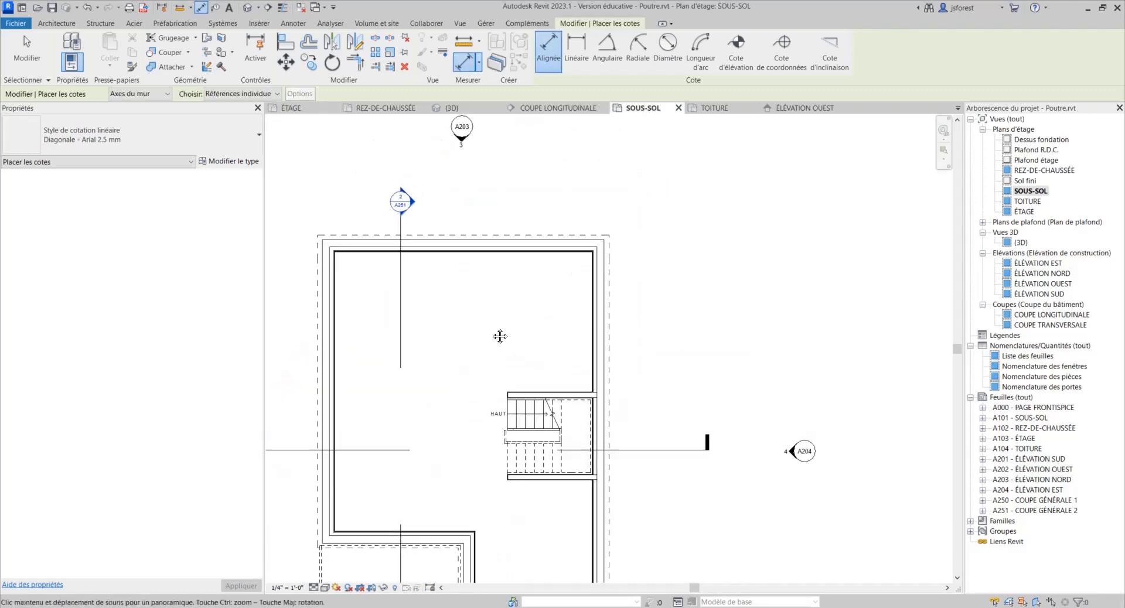
scroll(493, 257, "up", 2)
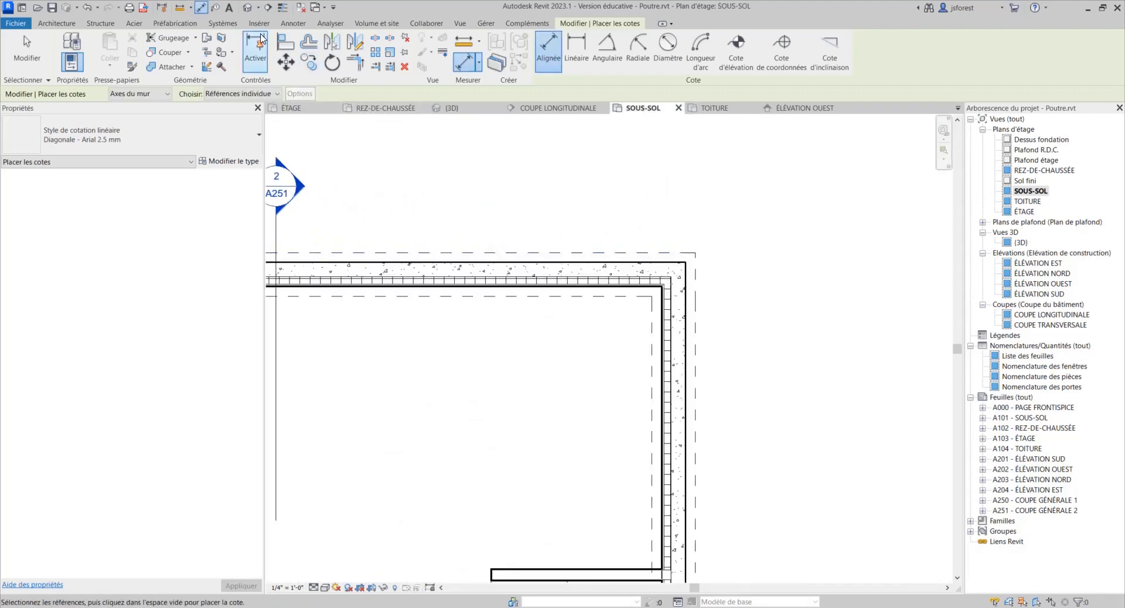
left_click(294, 24)
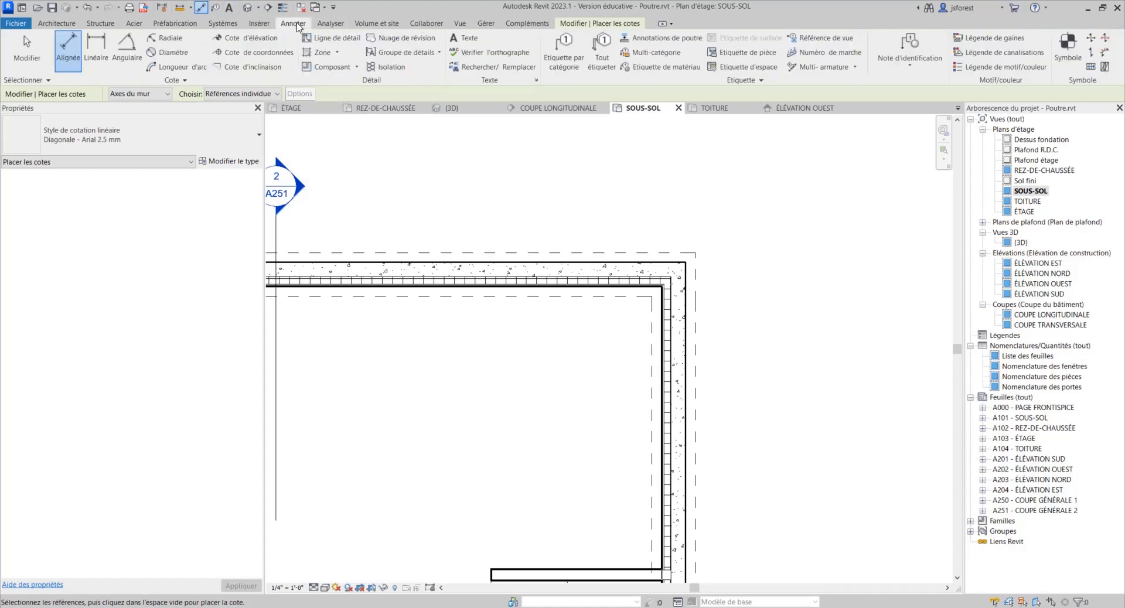
left_click(464, 40)
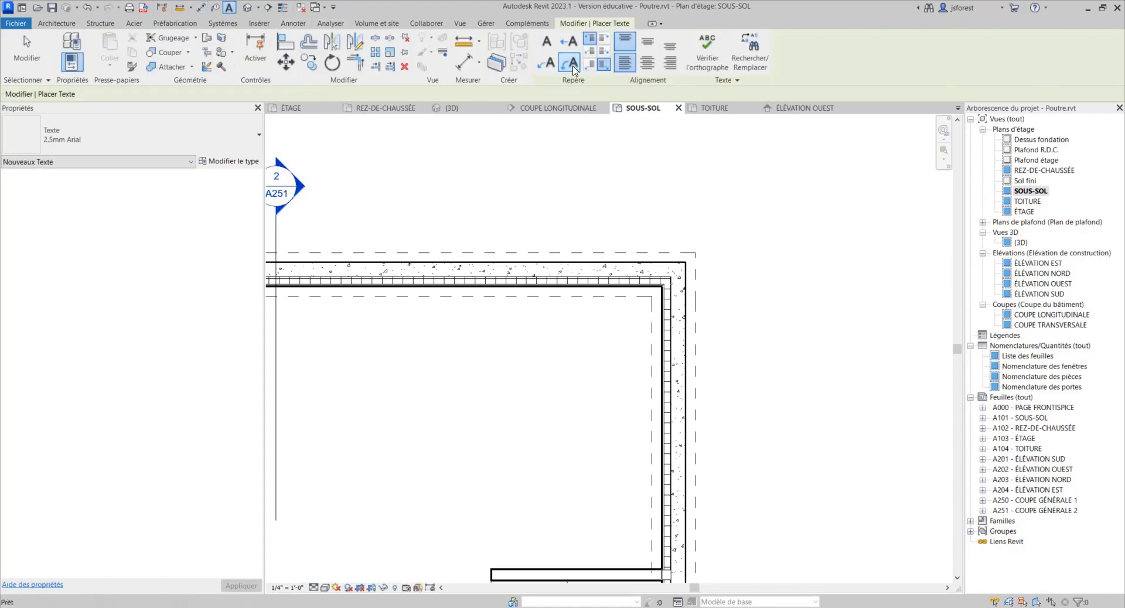
left_click(446, 253)
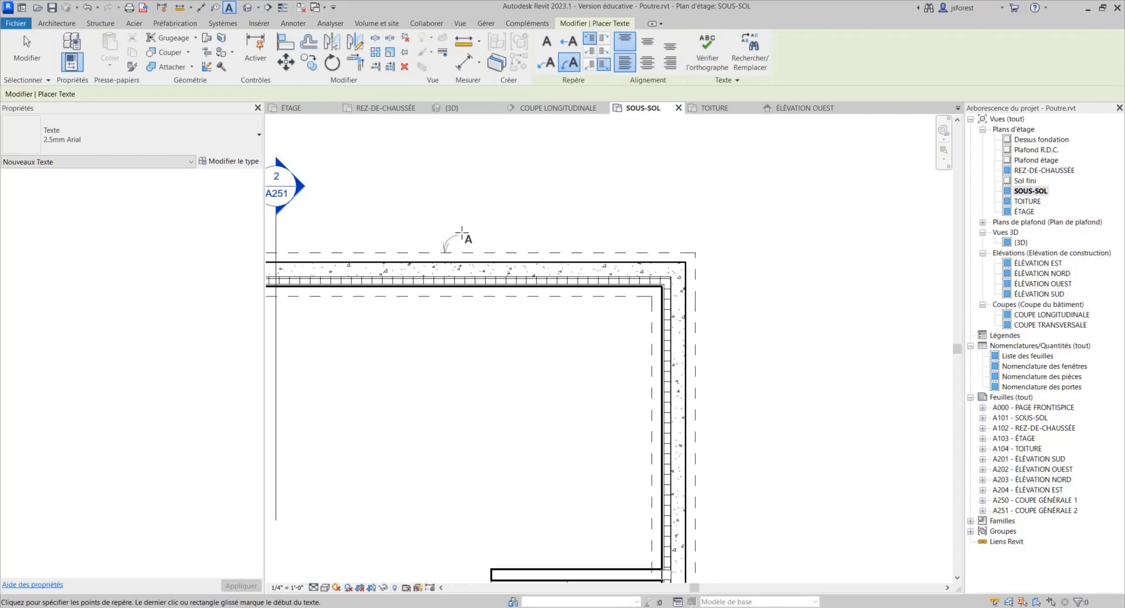
left_click(473, 215)
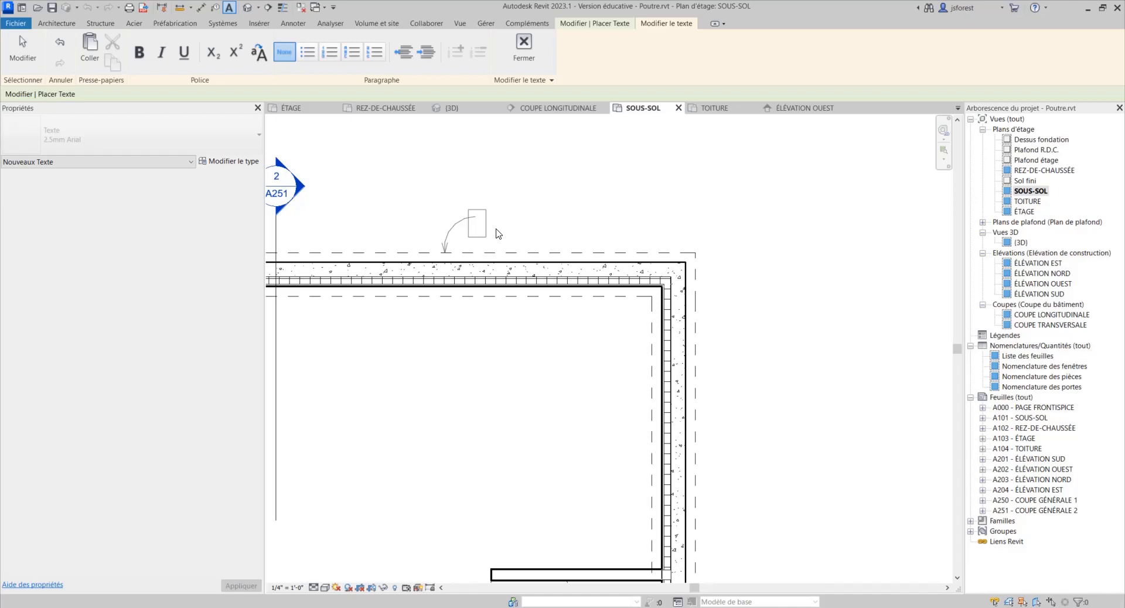
type("SEMELLE FILANTE")
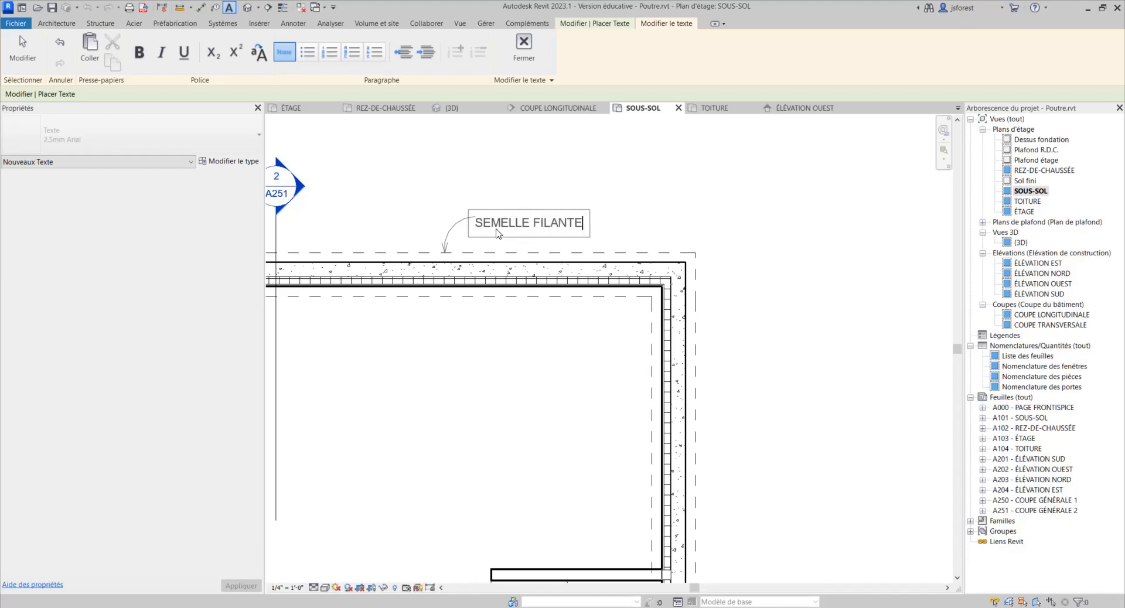
left_click(430, 174)
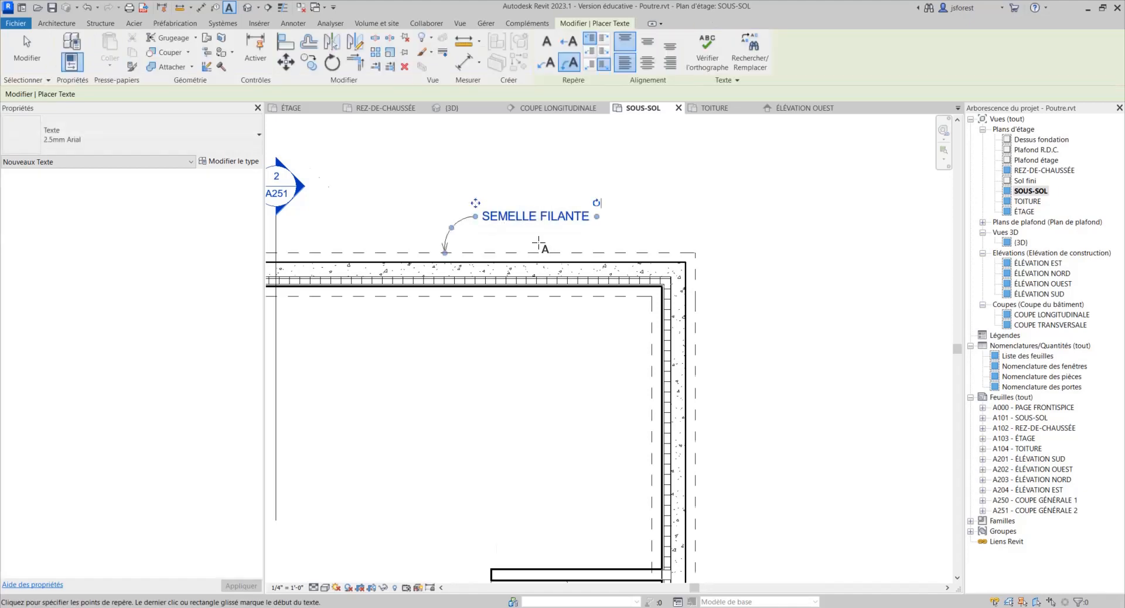
Add an aligned dimension across the north strip footing, between its outer and inner dashed edges.
scroll(545, 264, "down", 2)
scroll(457, 266, "up", 3)
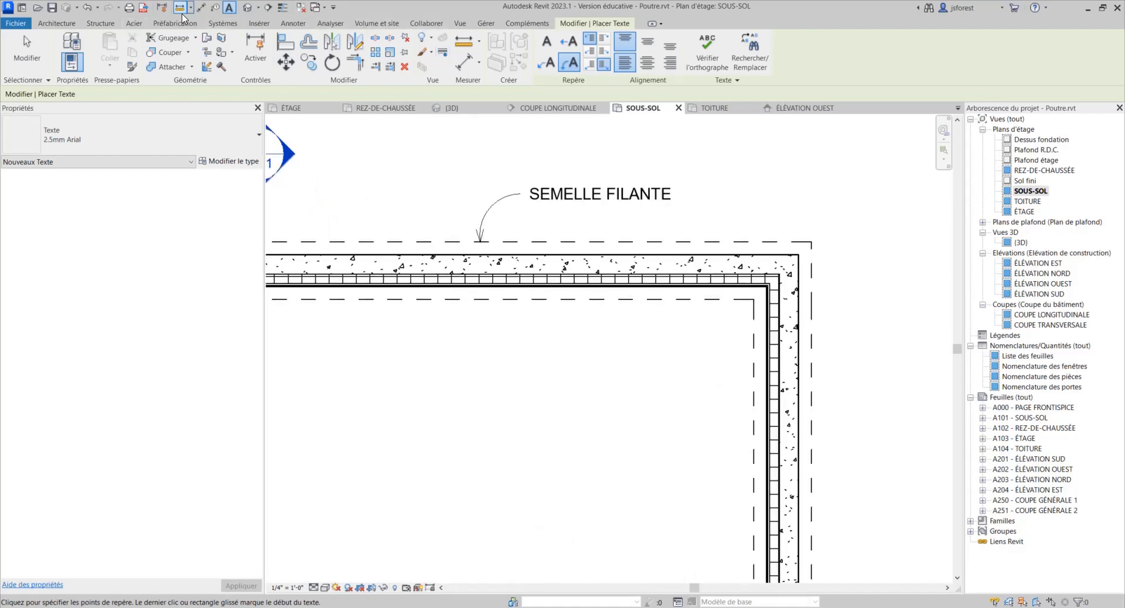
left_click(297, 23)
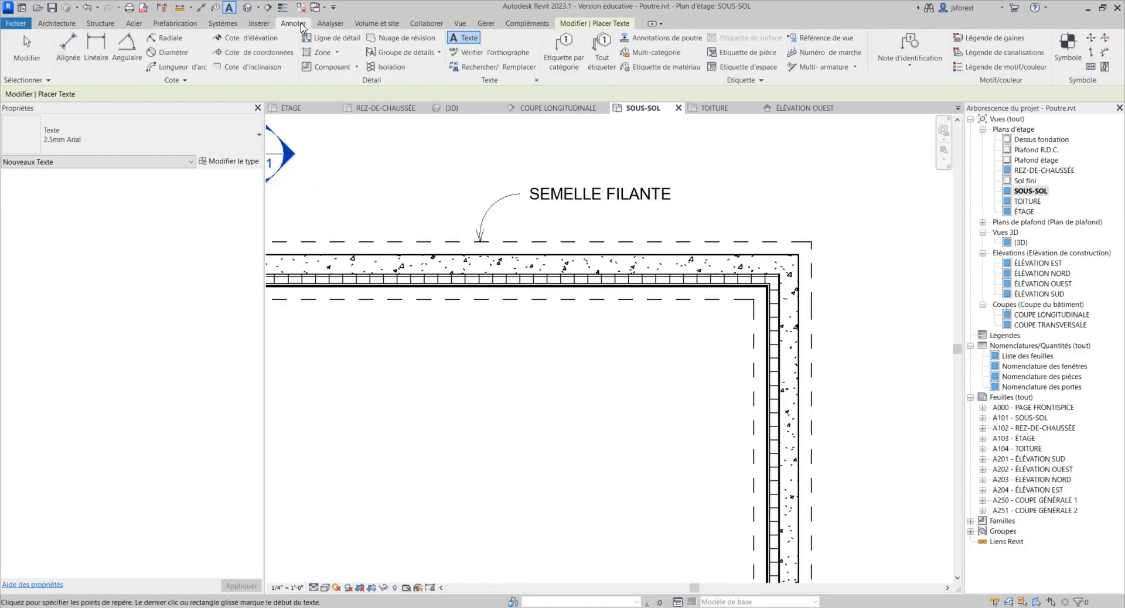
left_click(68, 50)
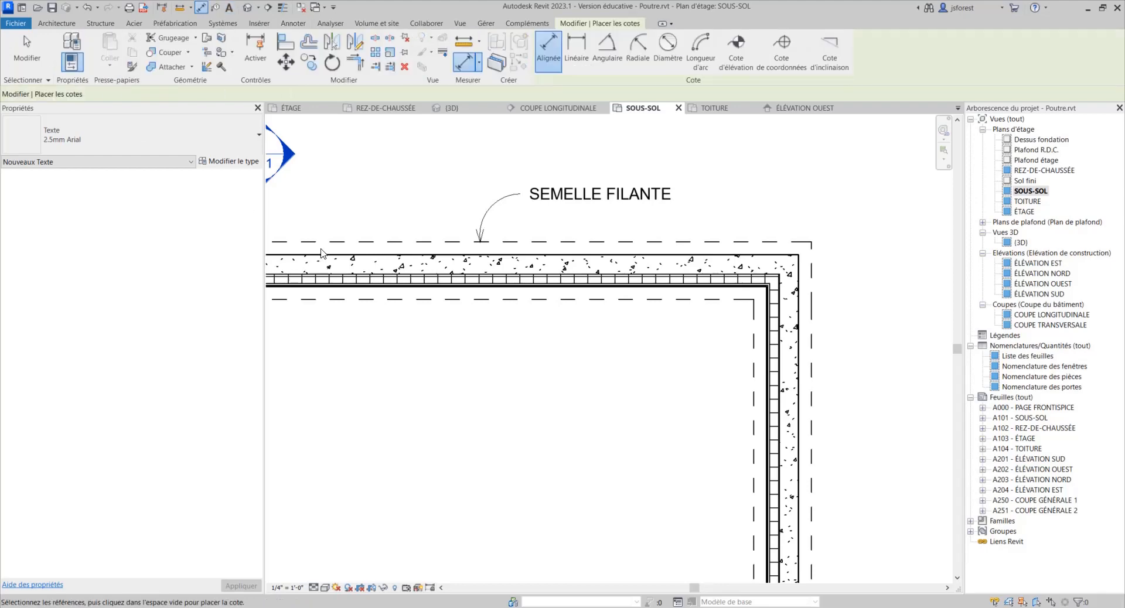
left_click(399, 240)
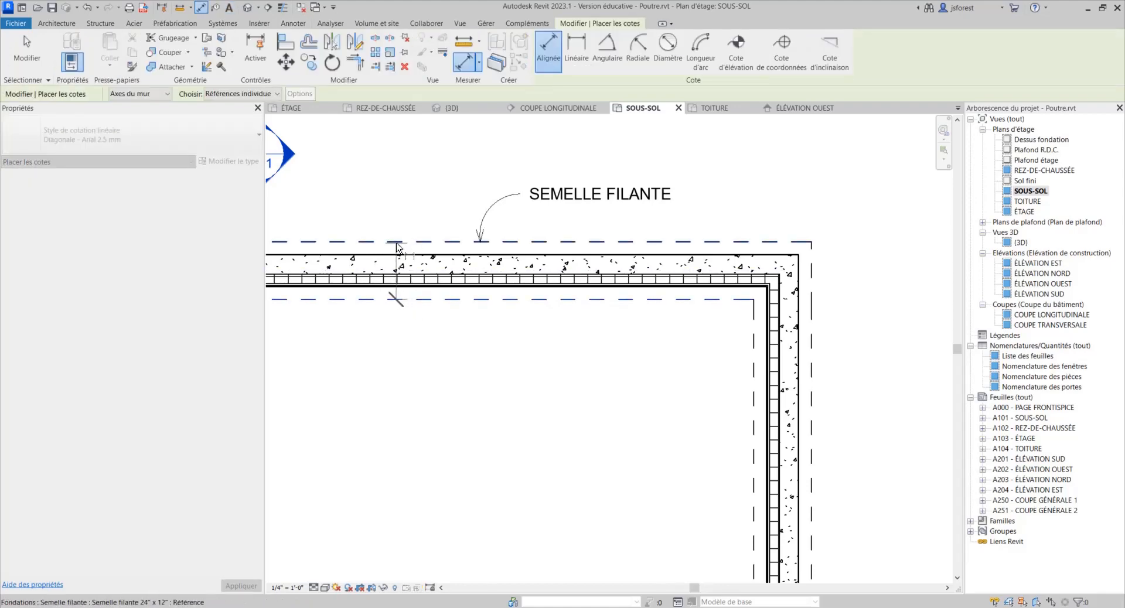
left_click(417, 235)
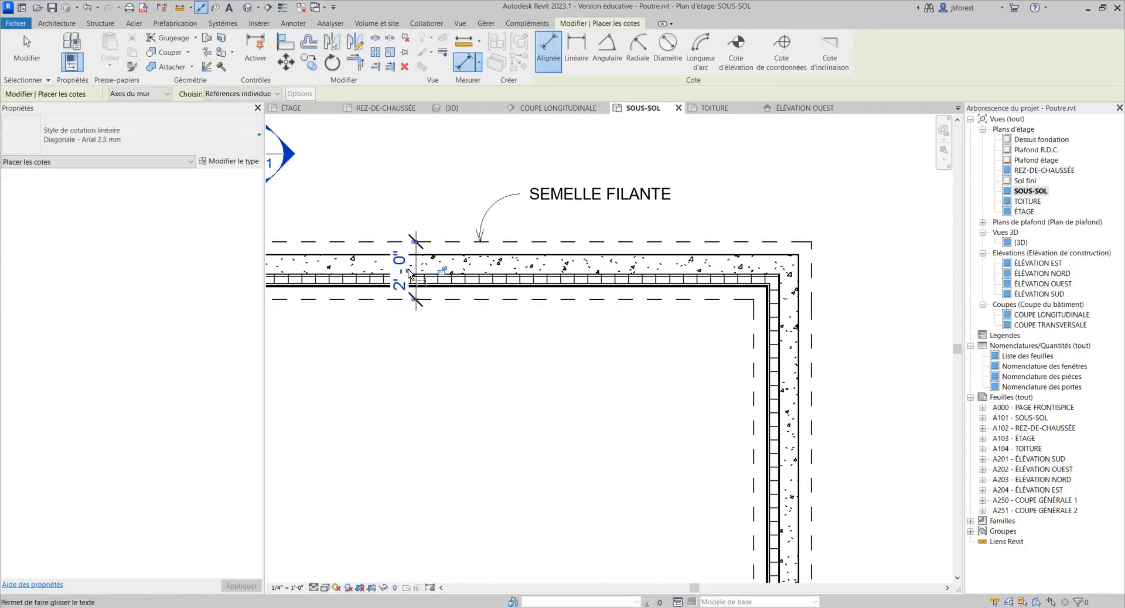
Move the footing width dimension's text outside the dashed outer footing edge and finish dimensioning.
left_click_drag(408, 271, 381, 212)
scroll(440, 253, "down", 5)
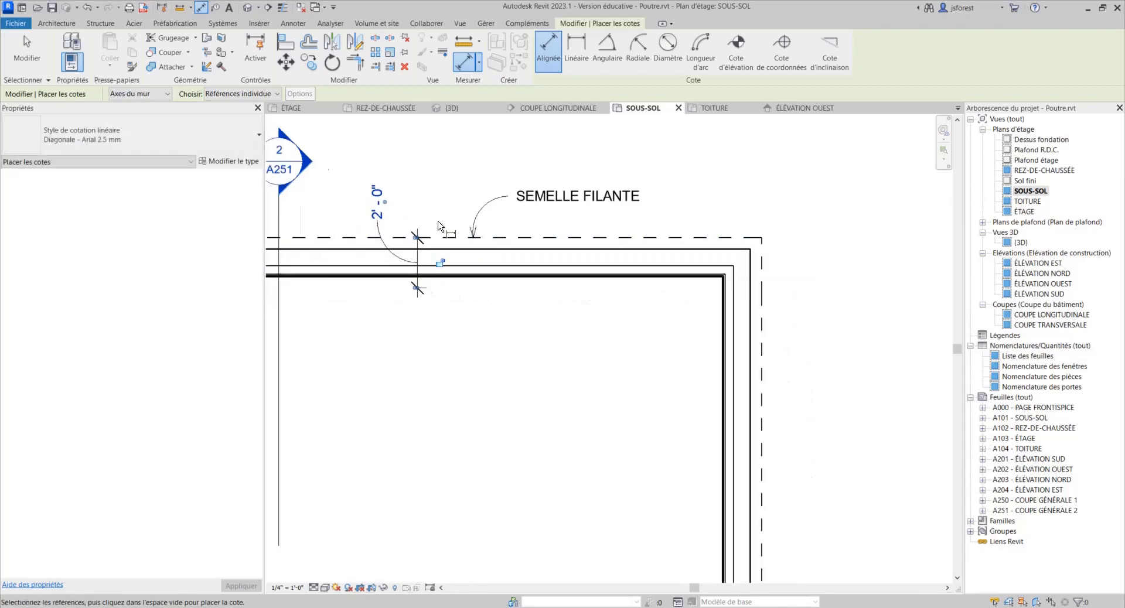
scroll(543, 312, "down", 3)
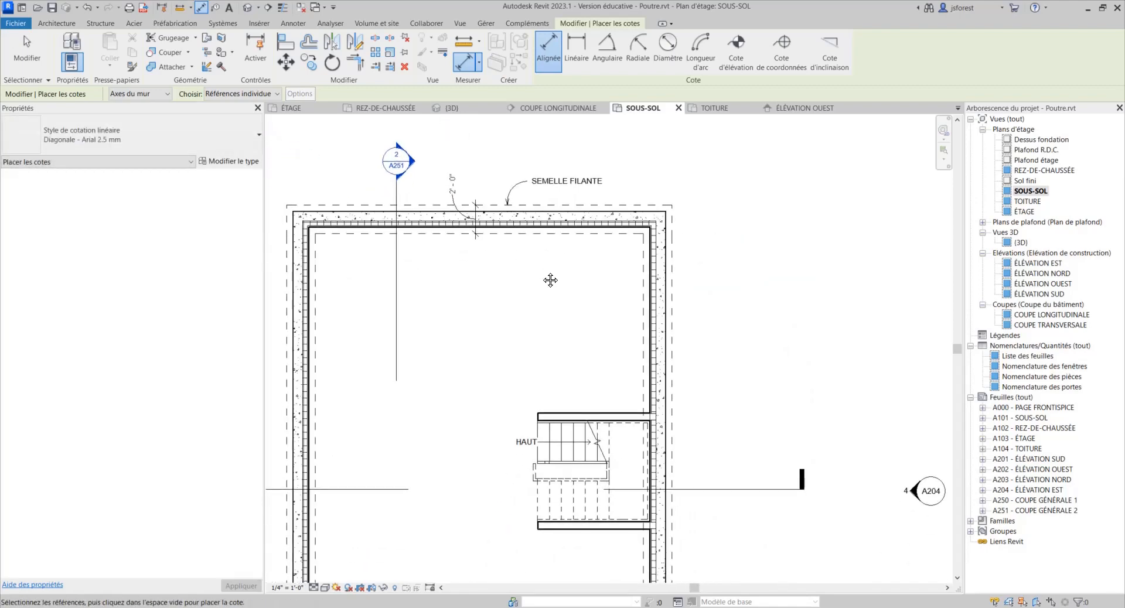
scroll(542, 287, "down", 2)
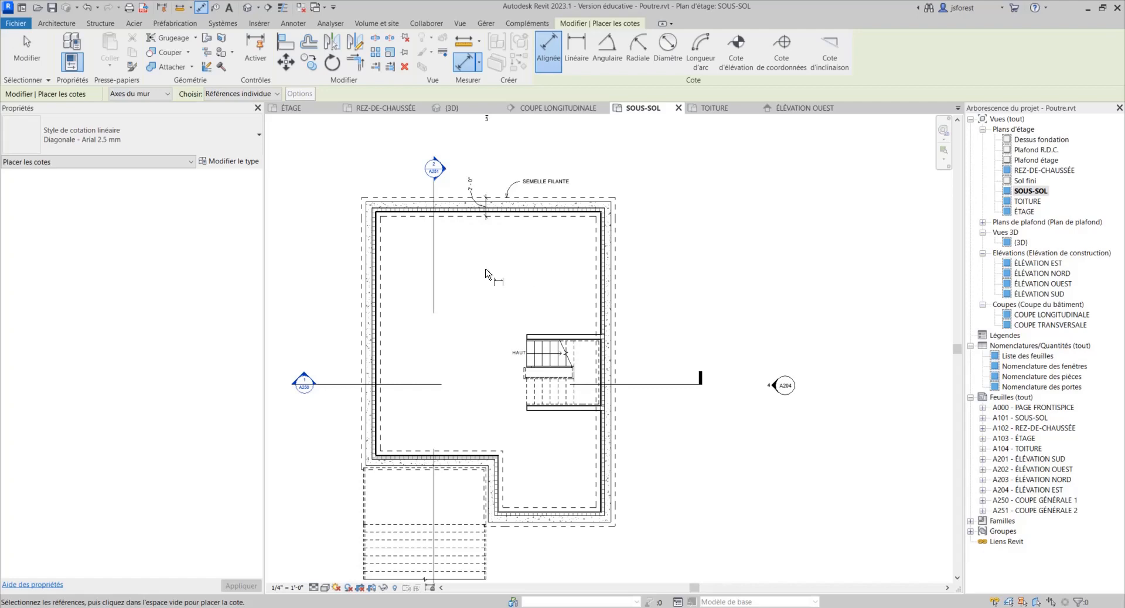
left_click(16, 47)
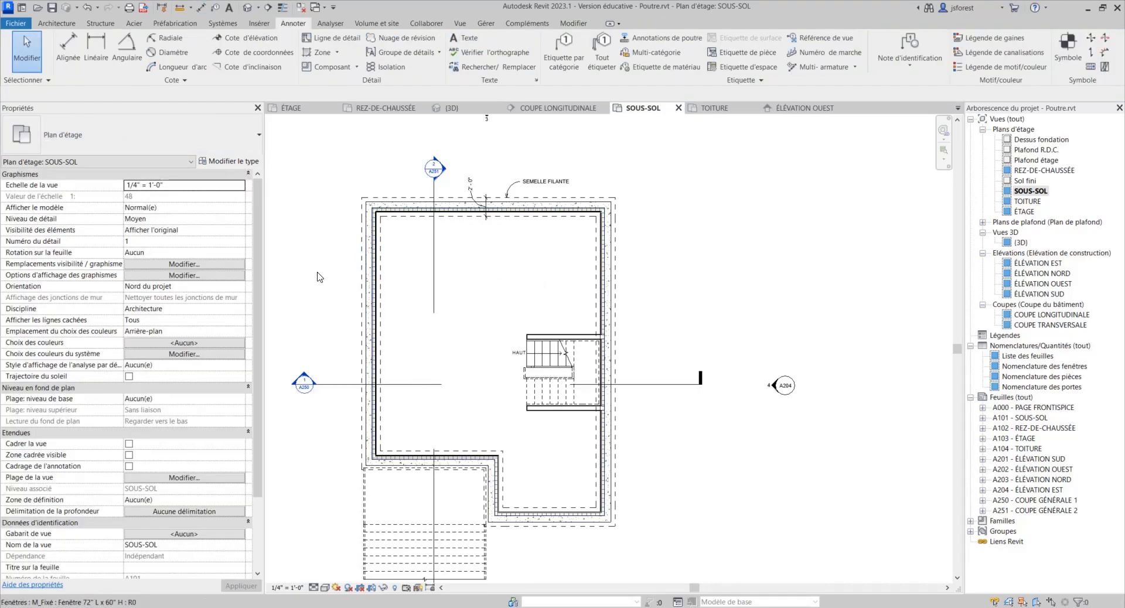
Examine the top and cut plane offsets in the SOUS-SOL plan's view range without changing them.
left_click(180, 479)
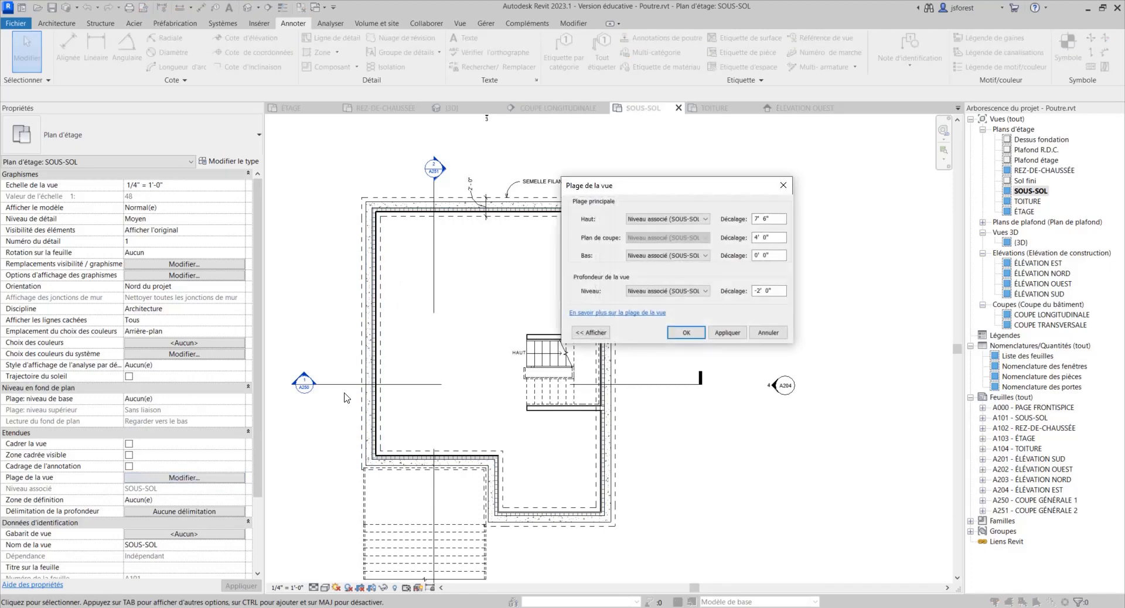
left_click(762, 218)
left_click(759, 237)
left_click(773, 218)
double_click(772, 218)
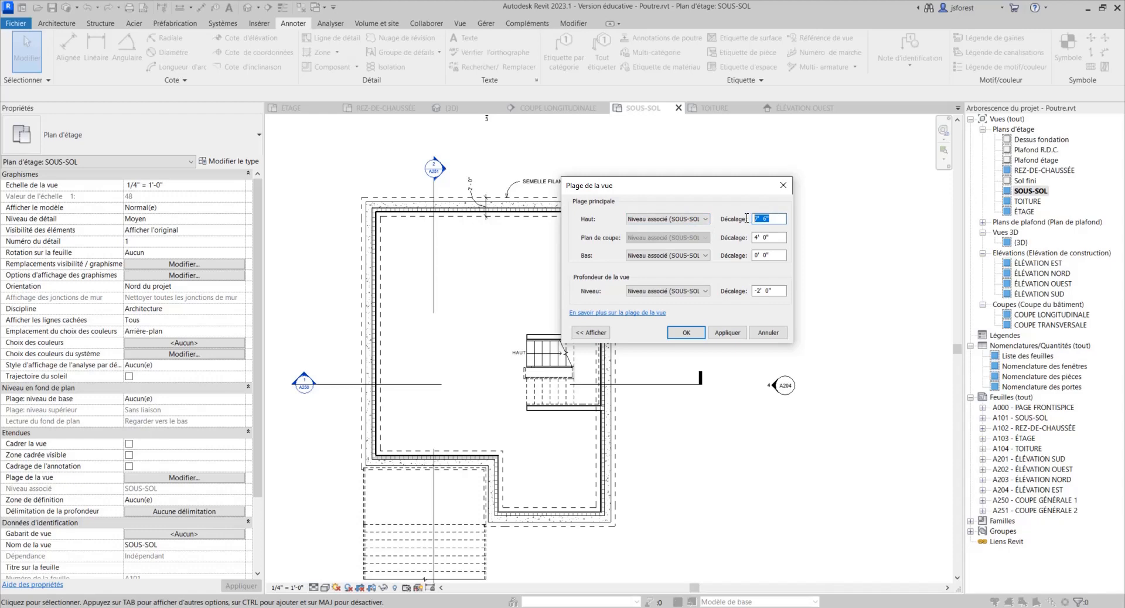
left_click(767, 333)
scroll(418, 352, "up", 2)
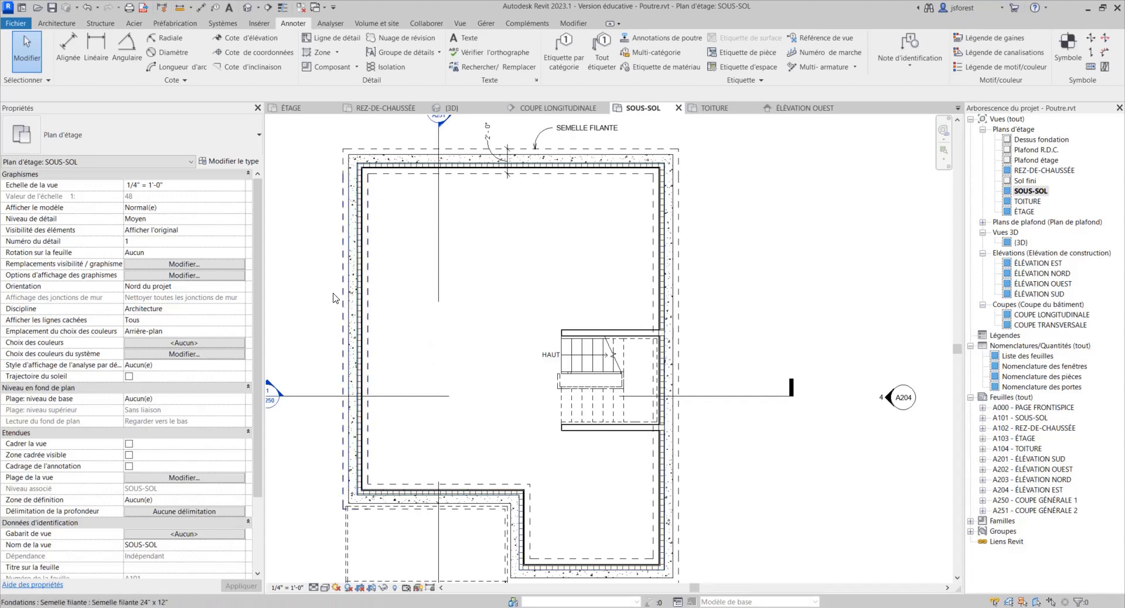
left_click(179, 478)
double_click(768, 238)
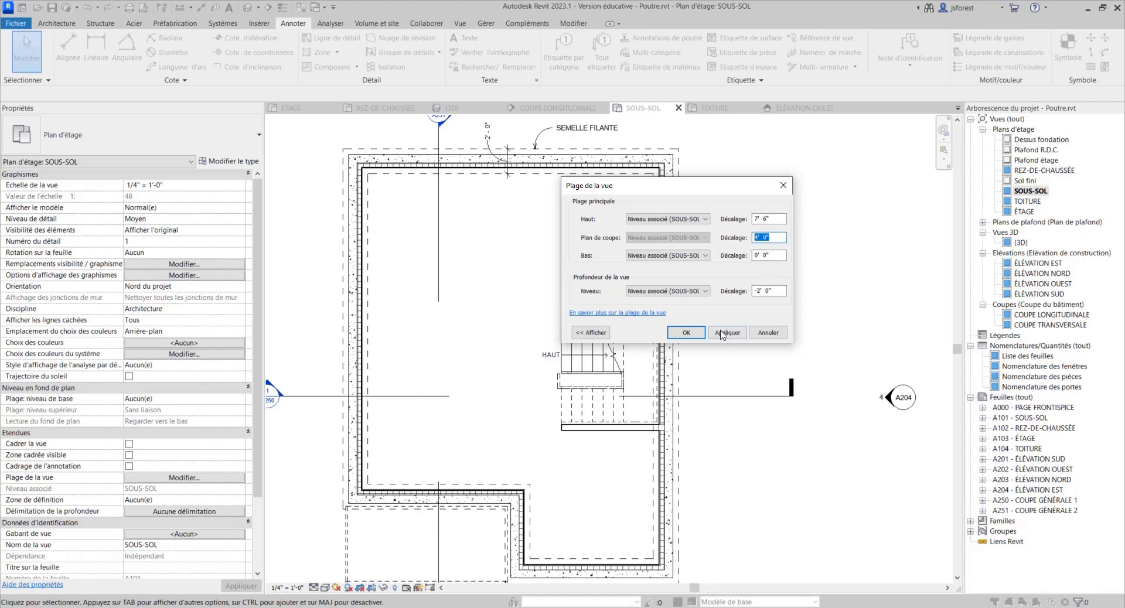
left_click(774, 333)
scroll(555, 319, "down", 2)
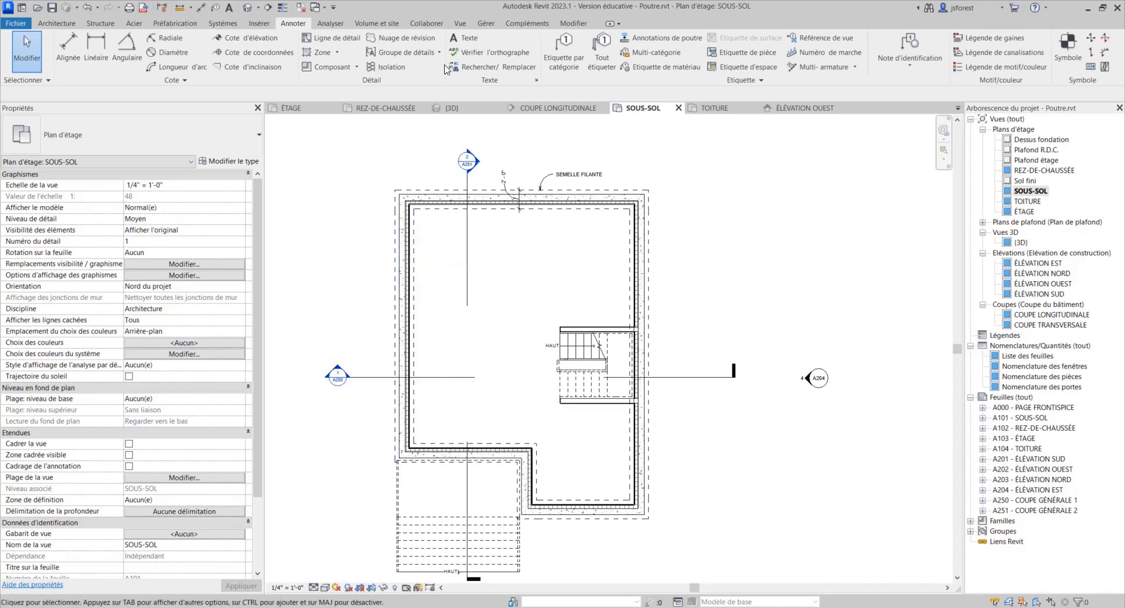
Create a rectangular plan region straddling the west basement wall, in its northern part where the window is located.
left_click(461, 24)
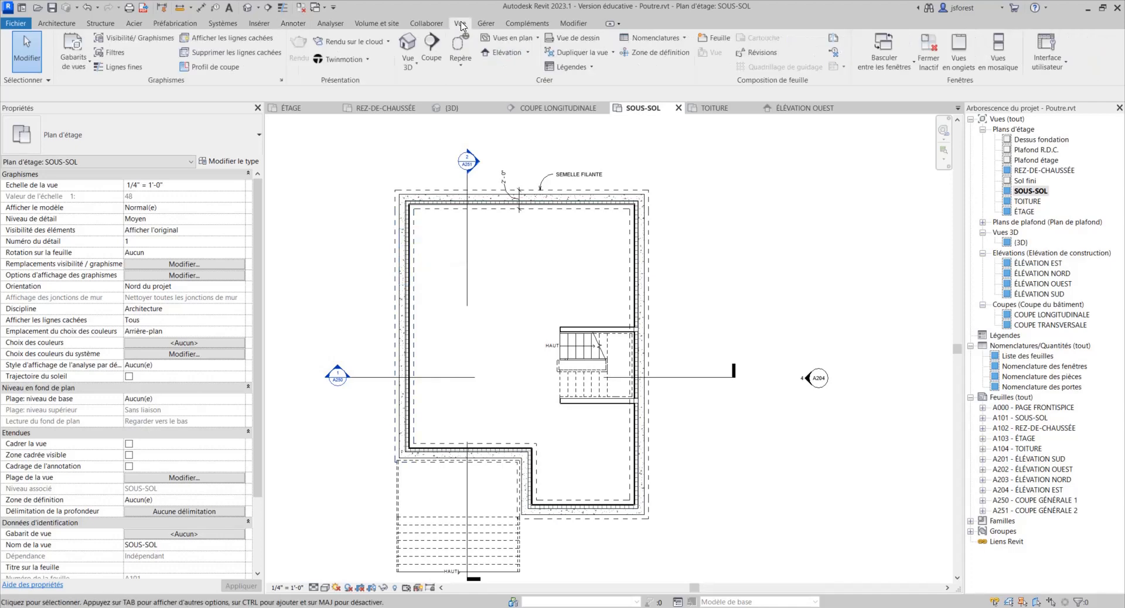
left_click(538, 40)
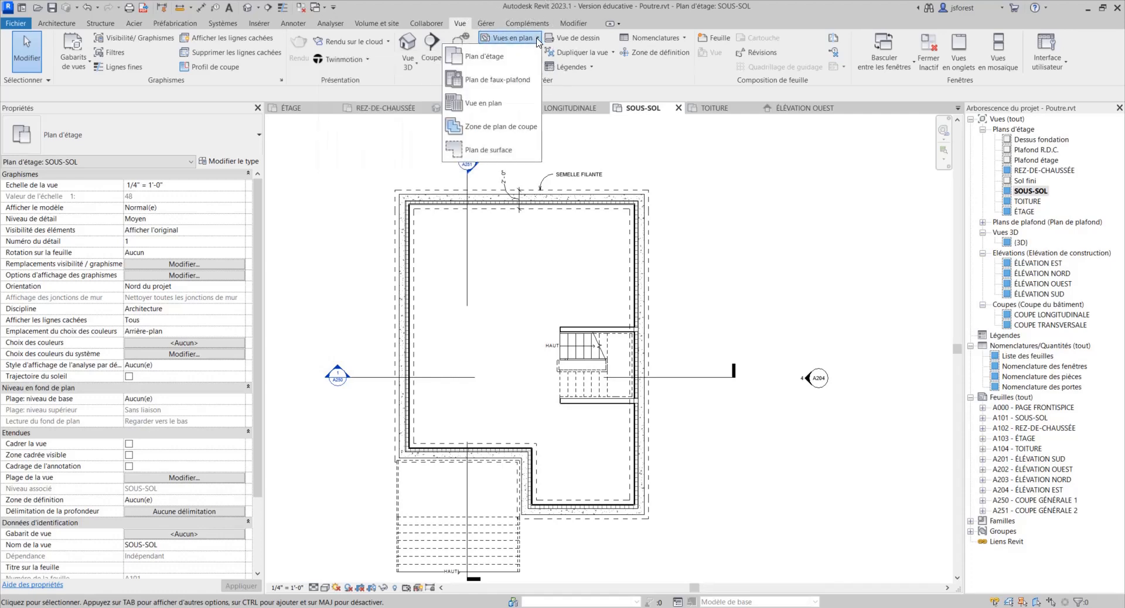
left_click(494, 131)
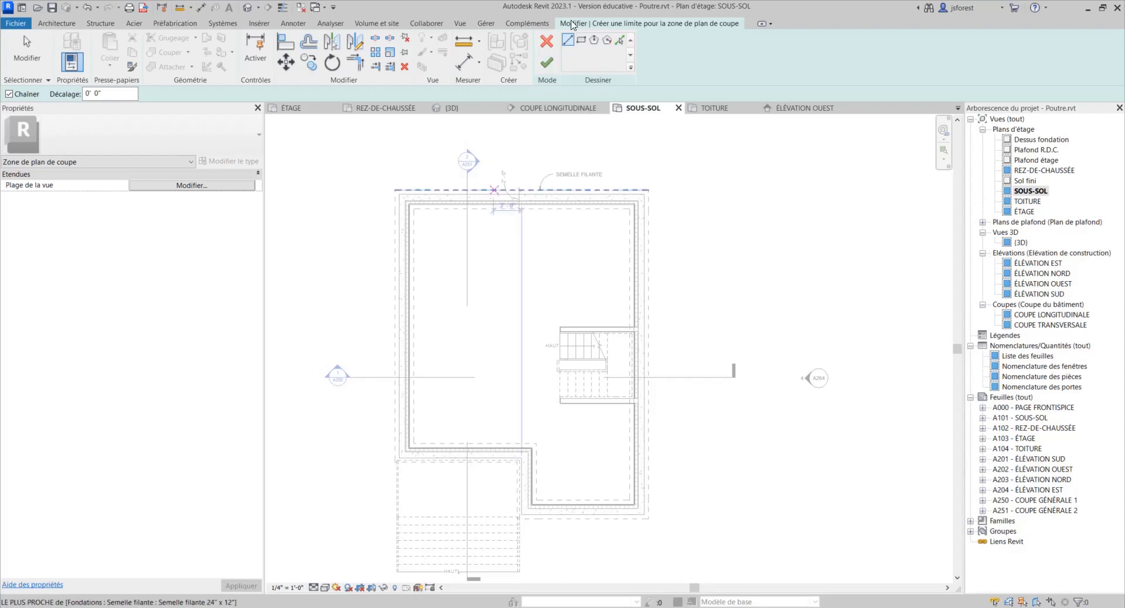
left_click(582, 41)
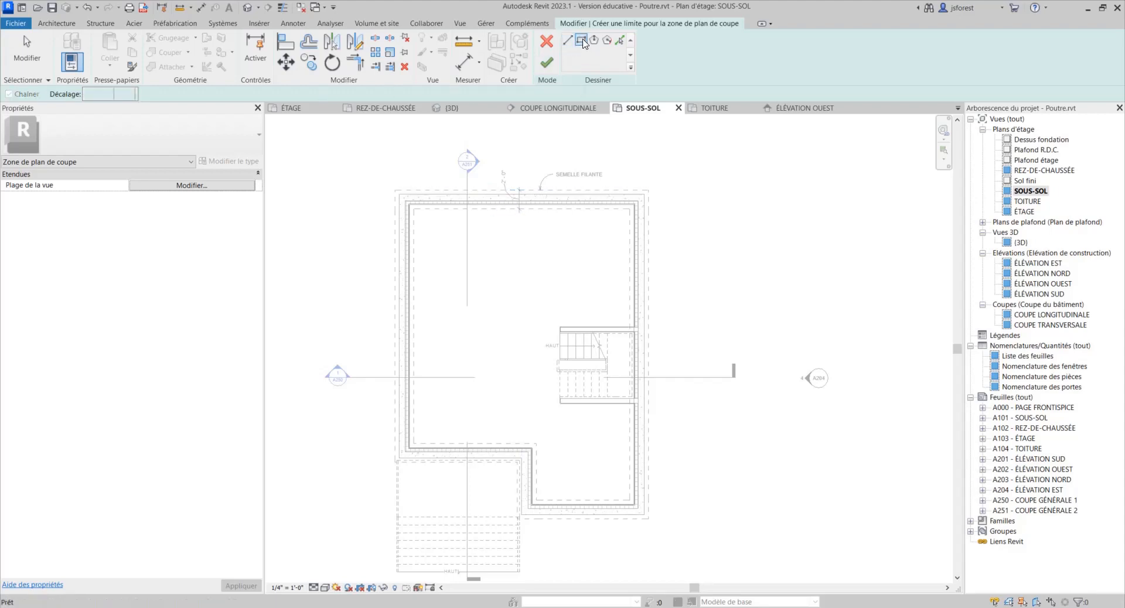
scroll(417, 278, "up", 3)
left_click(365, 190)
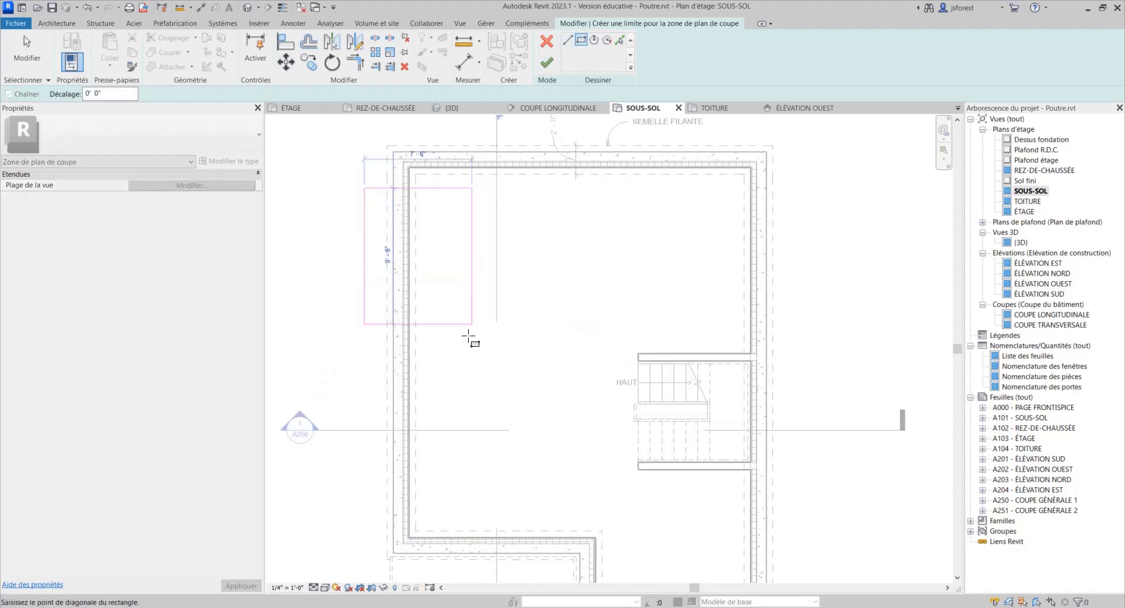
left_click(448, 361)
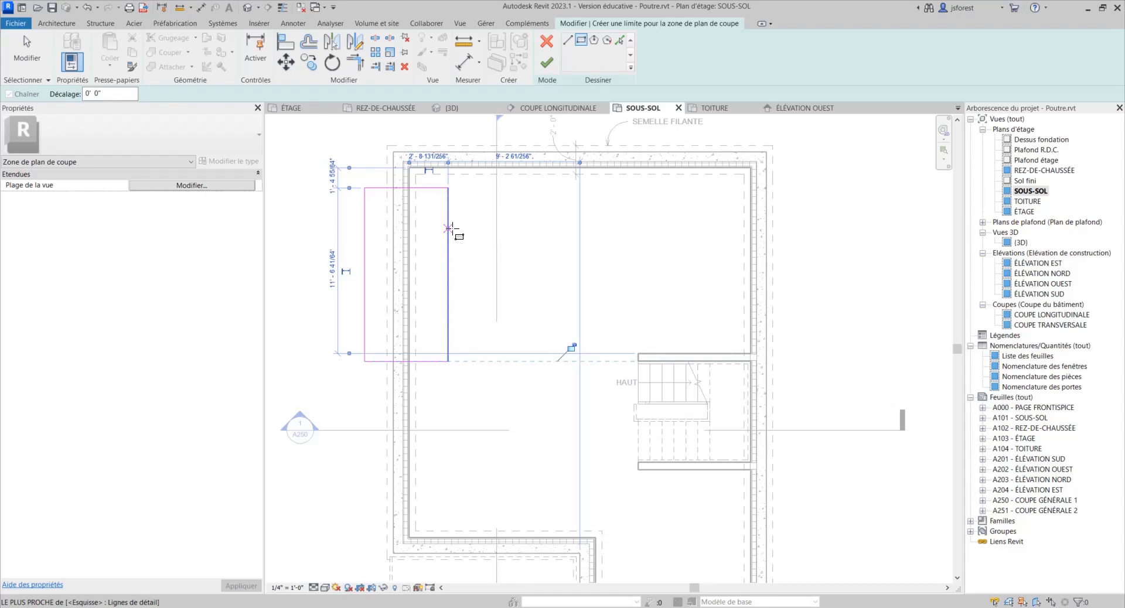
left_click(545, 64)
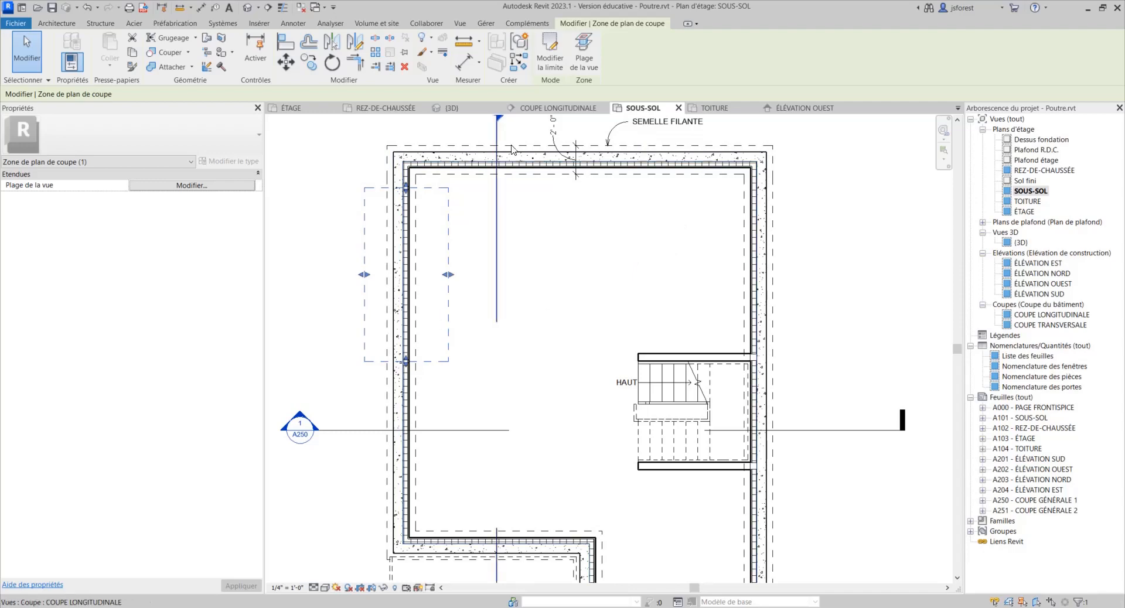
Set the plan region's cut plane offset to 6' 0" in its view range.
left_click(586, 52)
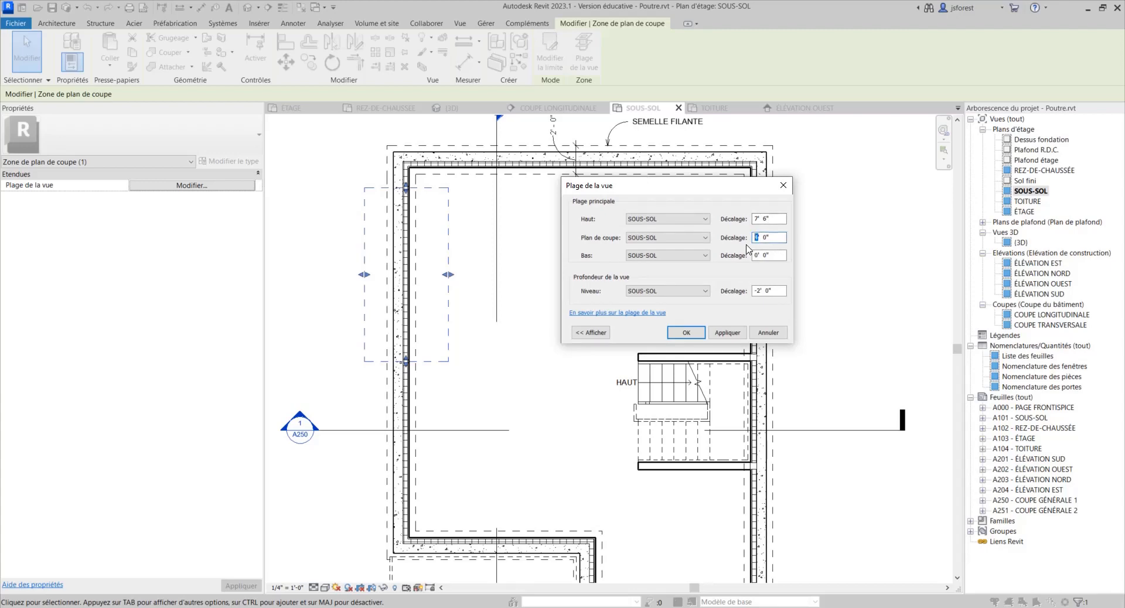
left_click(725, 333)
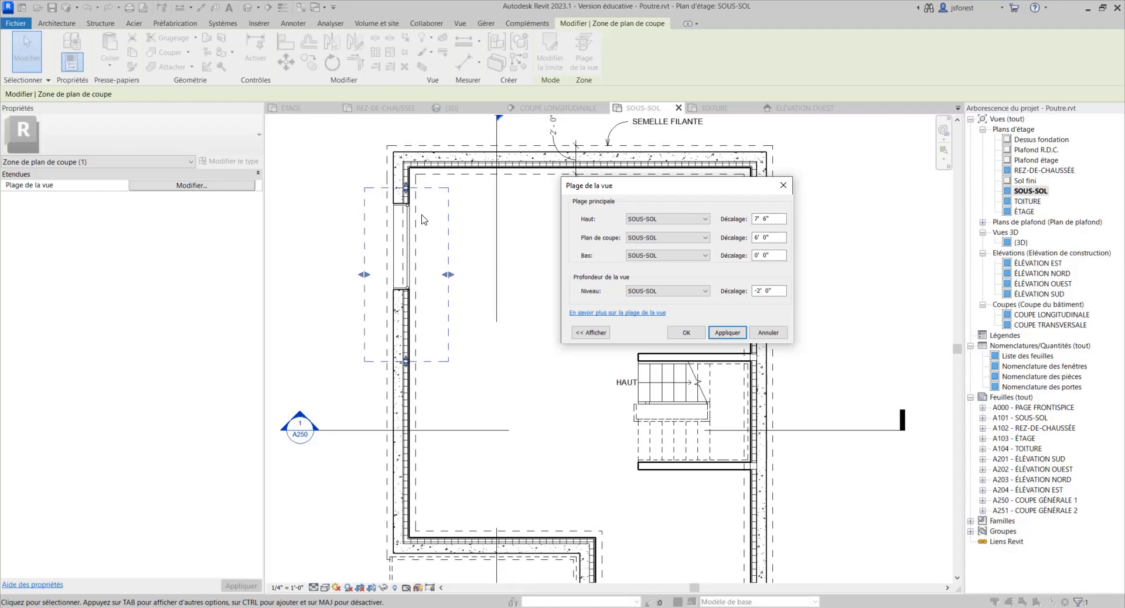
left_click(686, 332)
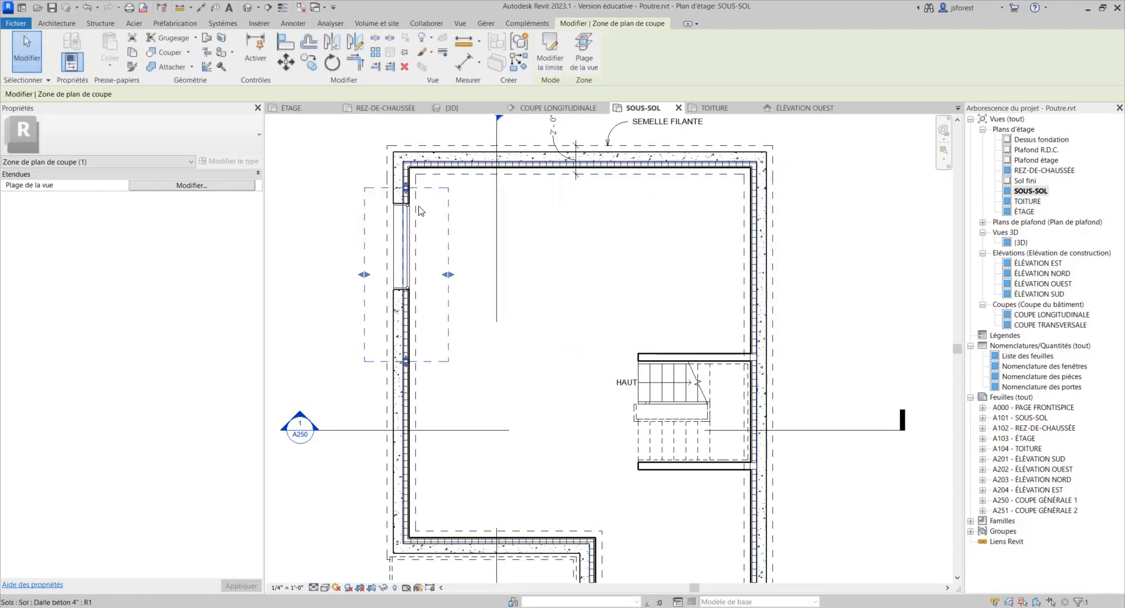
Shrink all four sides of the plan region so it closely surrounds the window opening in the west wall.
scroll(413, 199, "up", 2)
left_click_drag(400, 184, 400, 201)
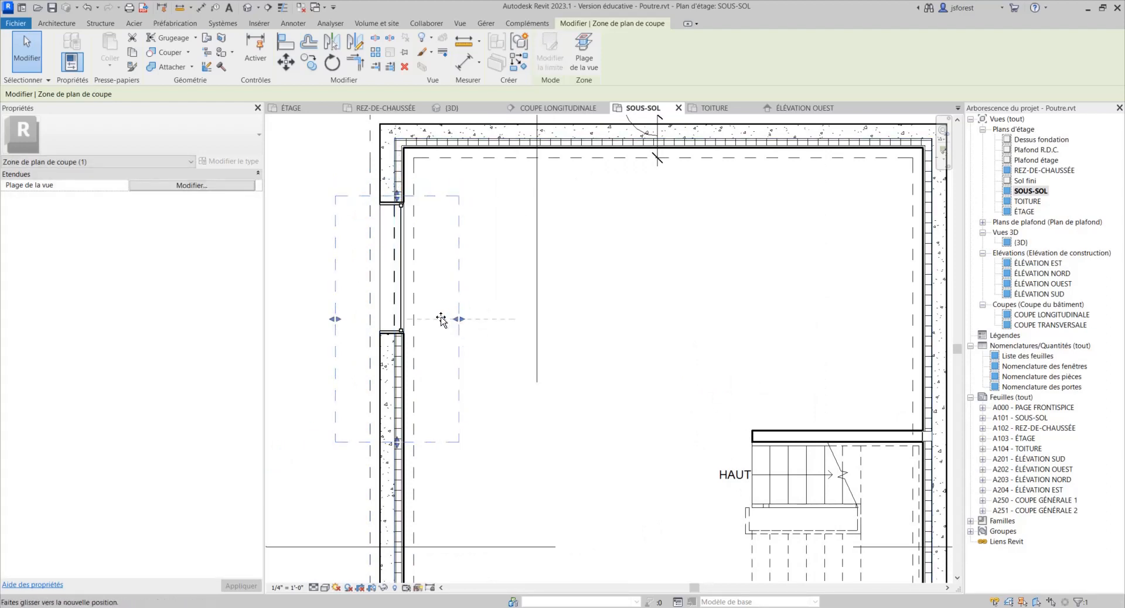
left_click_drag(462, 318, 409, 321)
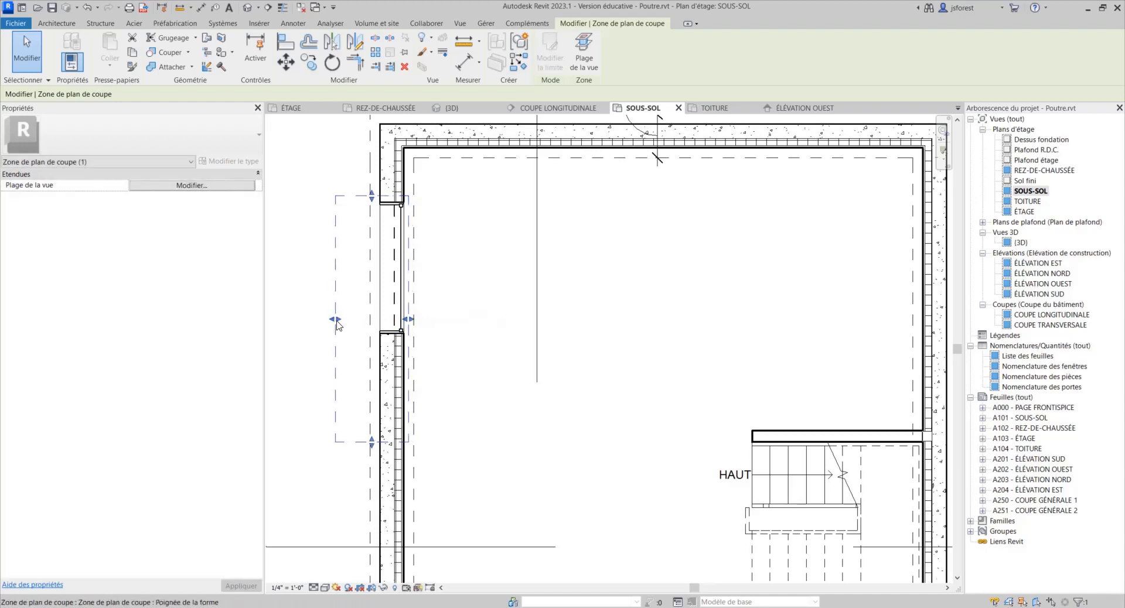
left_click_drag(335, 318, 372, 319)
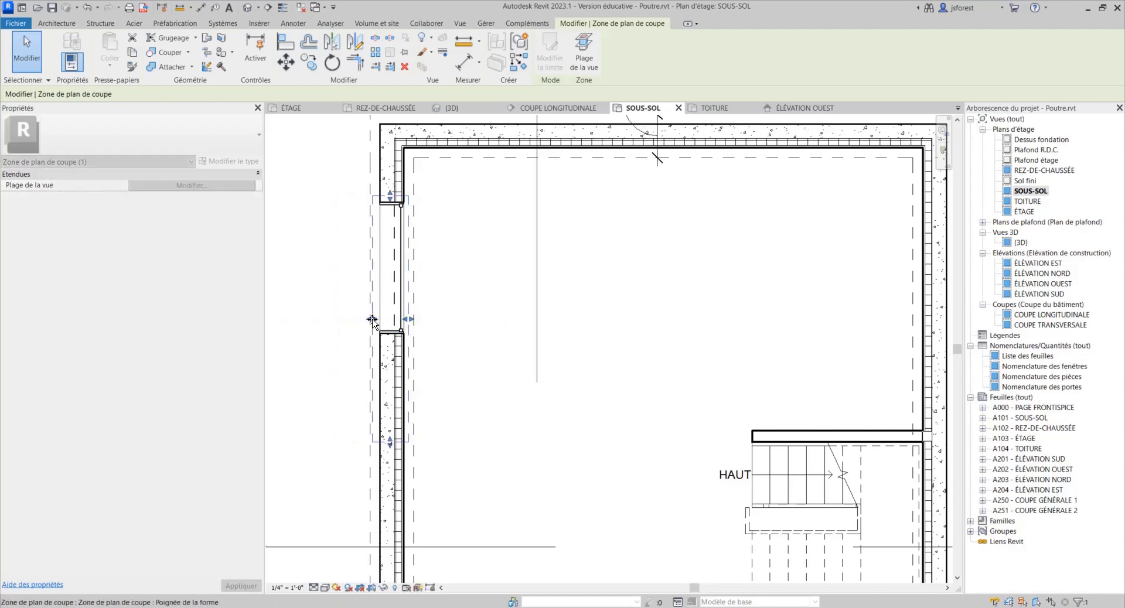
left_click_drag(391, 442, 390, 345)
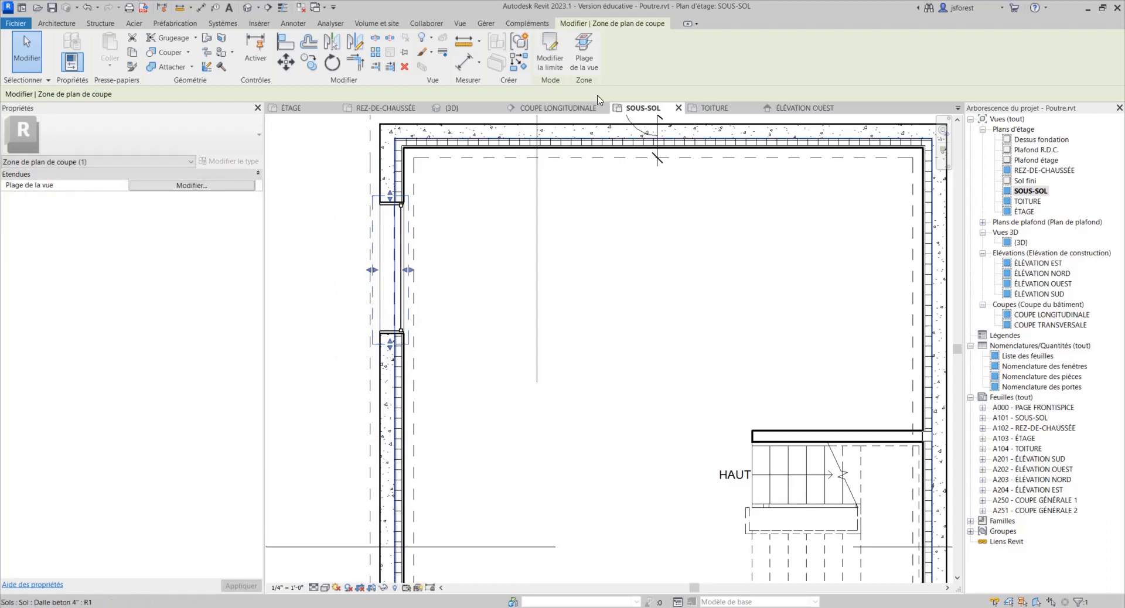
In the ÉLÉVATION OUEST view, measure the height from the SOUS-SOL level up to the basement window.
left_click(779, 109)
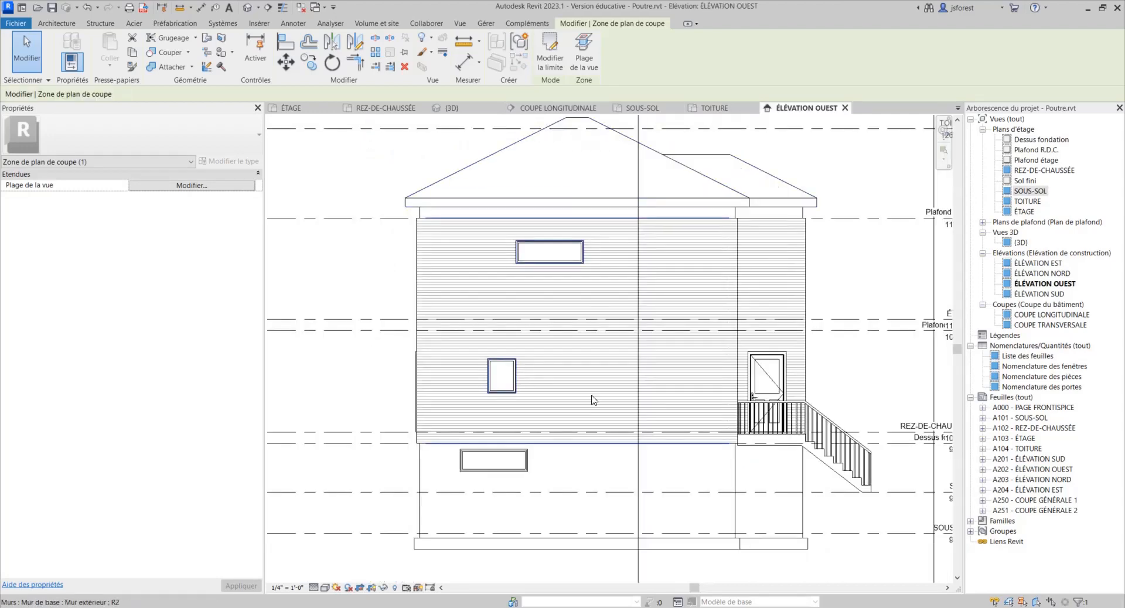
left_click(463, 40)
left_click(502, 533)
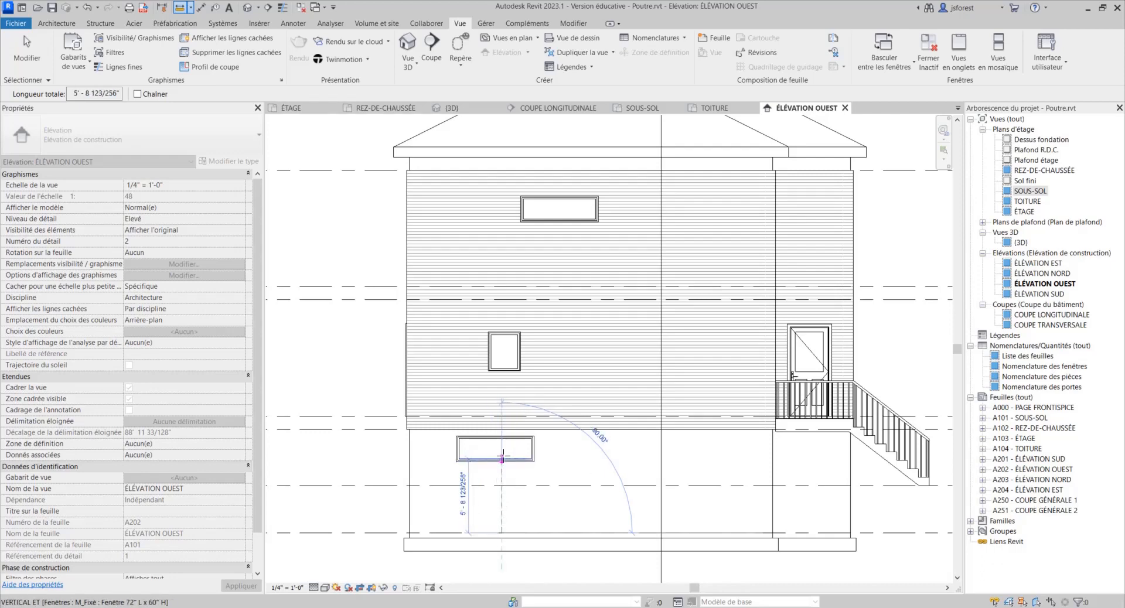
scroll(503, 456, "up", 2)
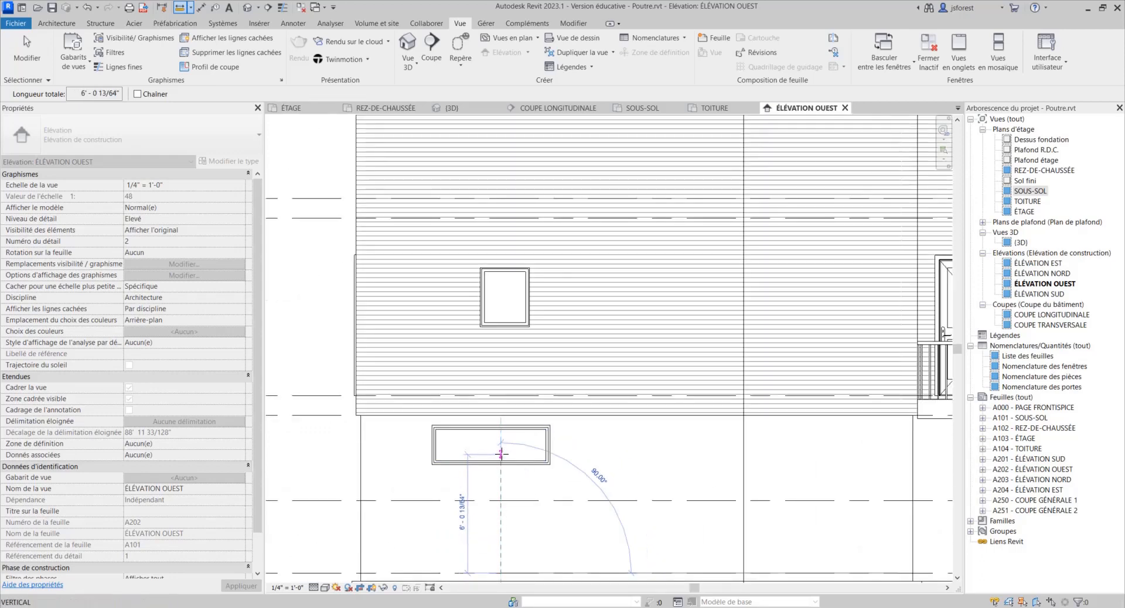
key("Escape")
scroll(500, 453, "down", 2)
key("Escape")
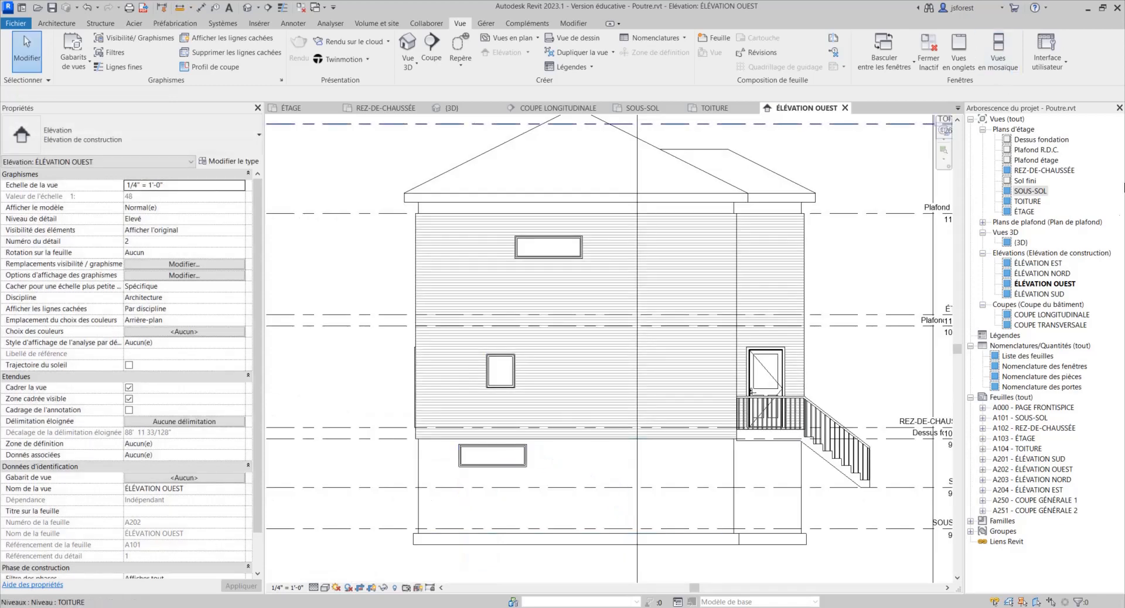
Return to the SOUS-SOL plan to review the window opening, and switch to the ÉTAGE plan.
double_click(1032, 192)
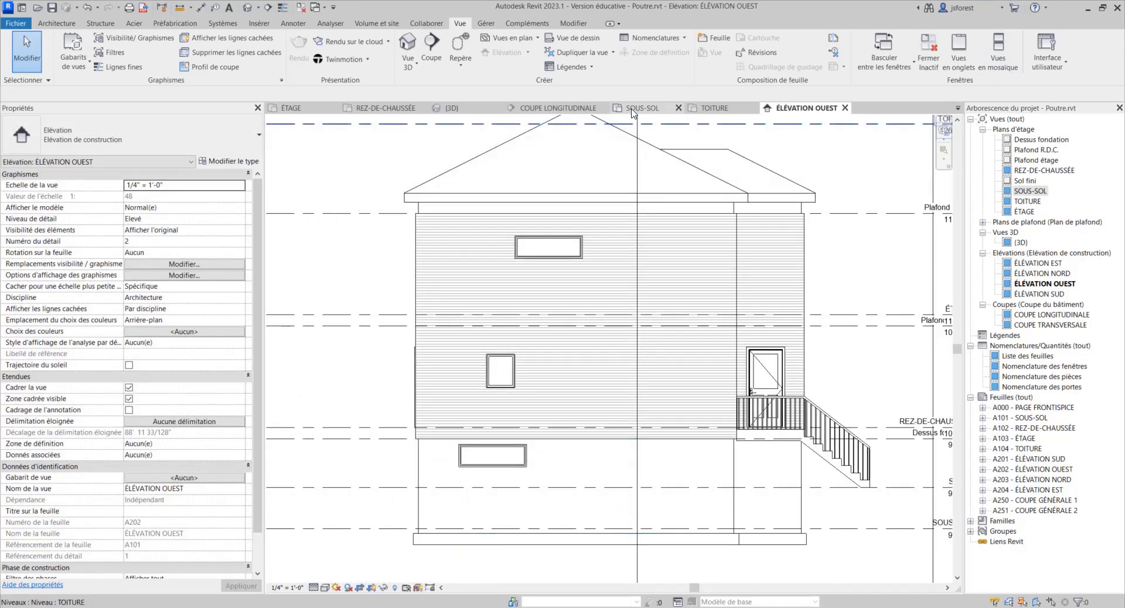
scroll(352, 355, "down", 2)
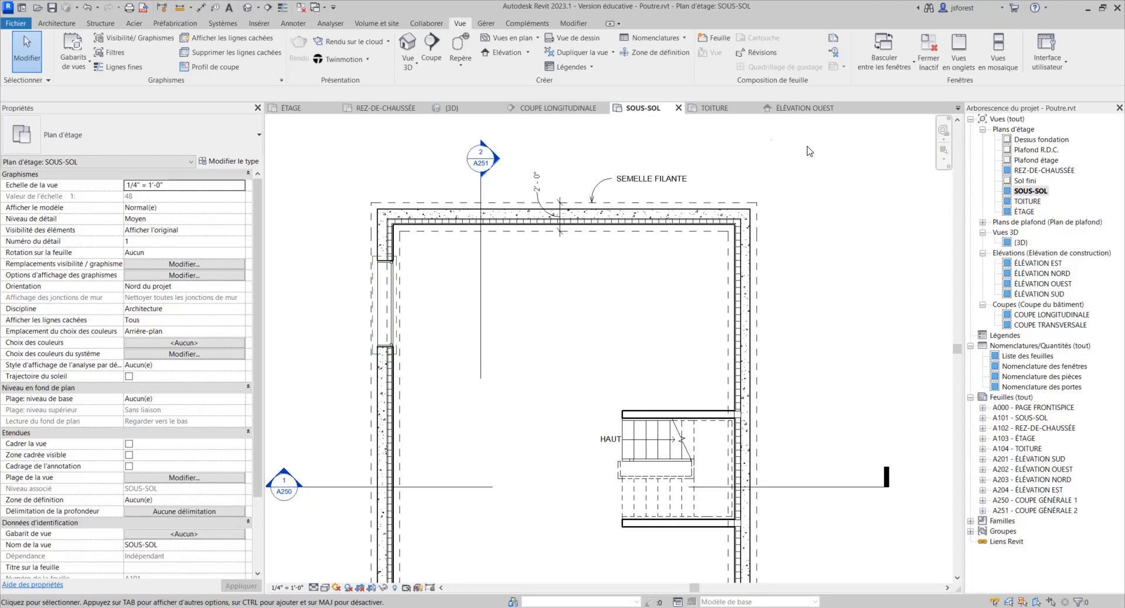
left_click(290, 107)
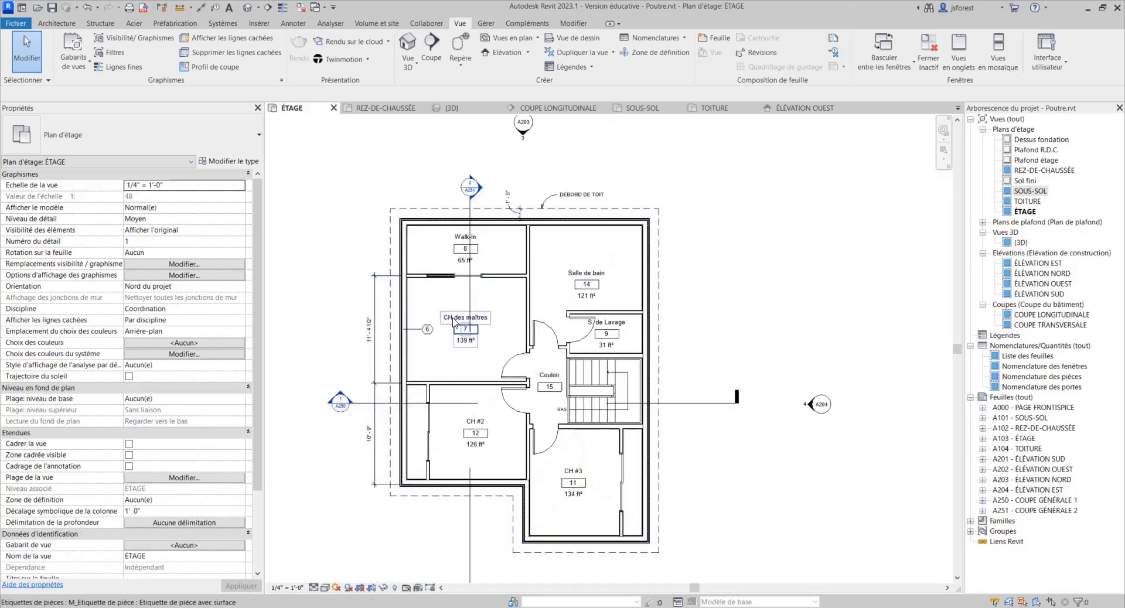
Create a rectangular plan region in the ÉTAGE plan across the west exterior wall beside the CH des maîtres window tag.
left_click(511, 37)
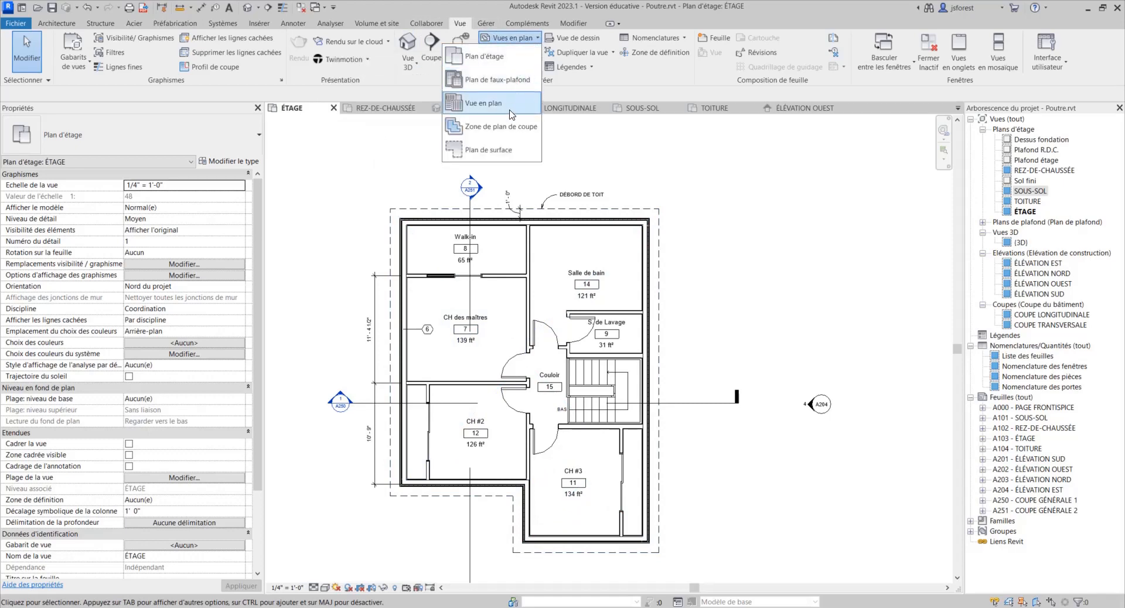
left_click(499, 126)
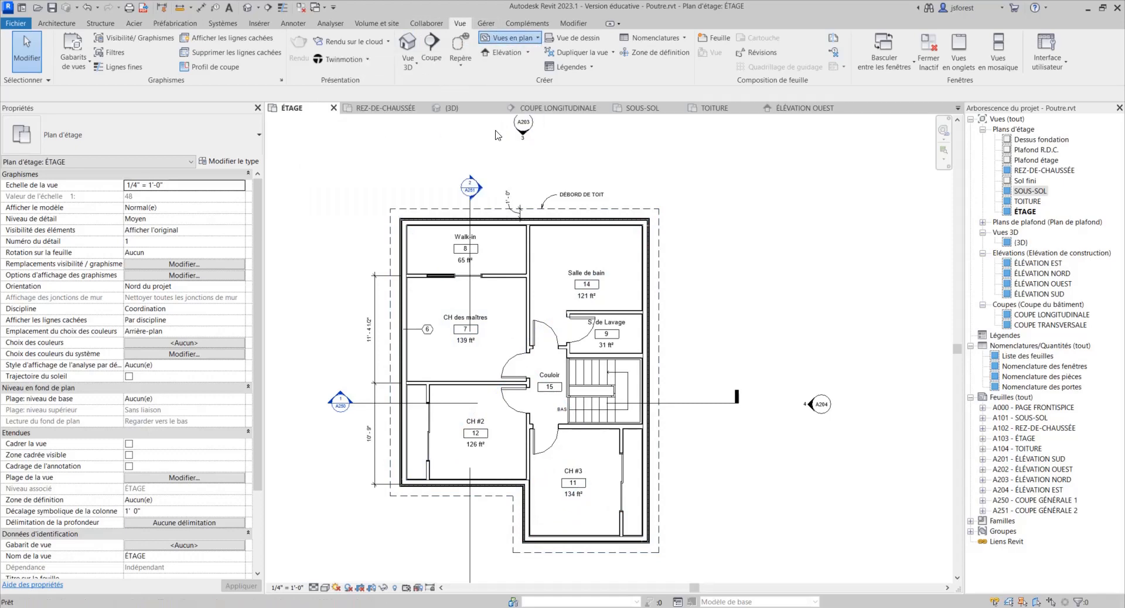
scroll(402, 244, "up", 2)
left_click(581, 40)
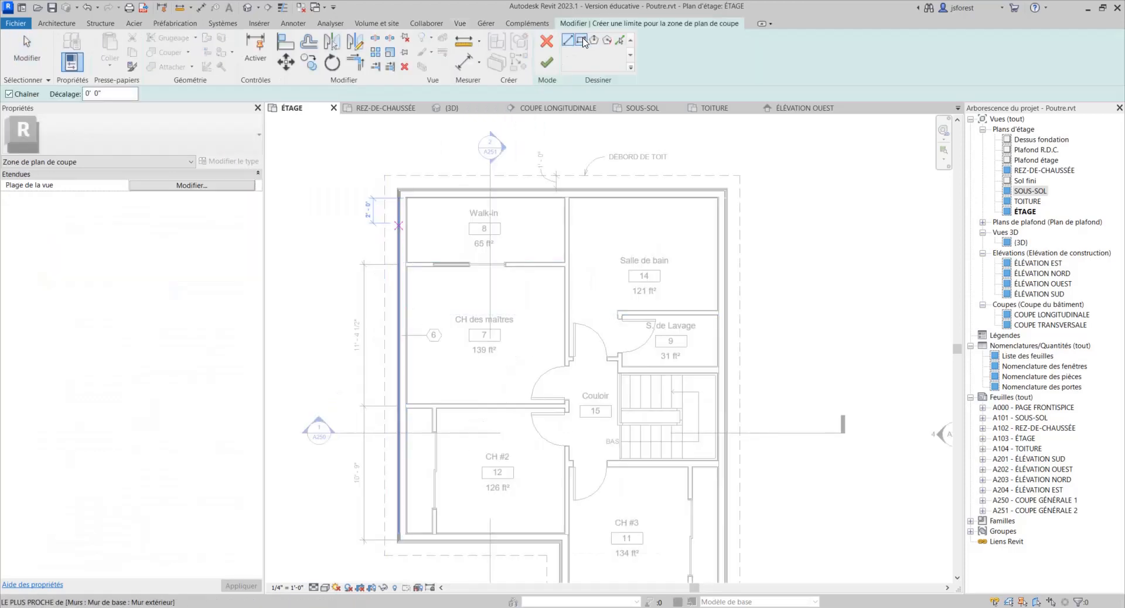
left_click(384, 252)
left_click(419, 372)
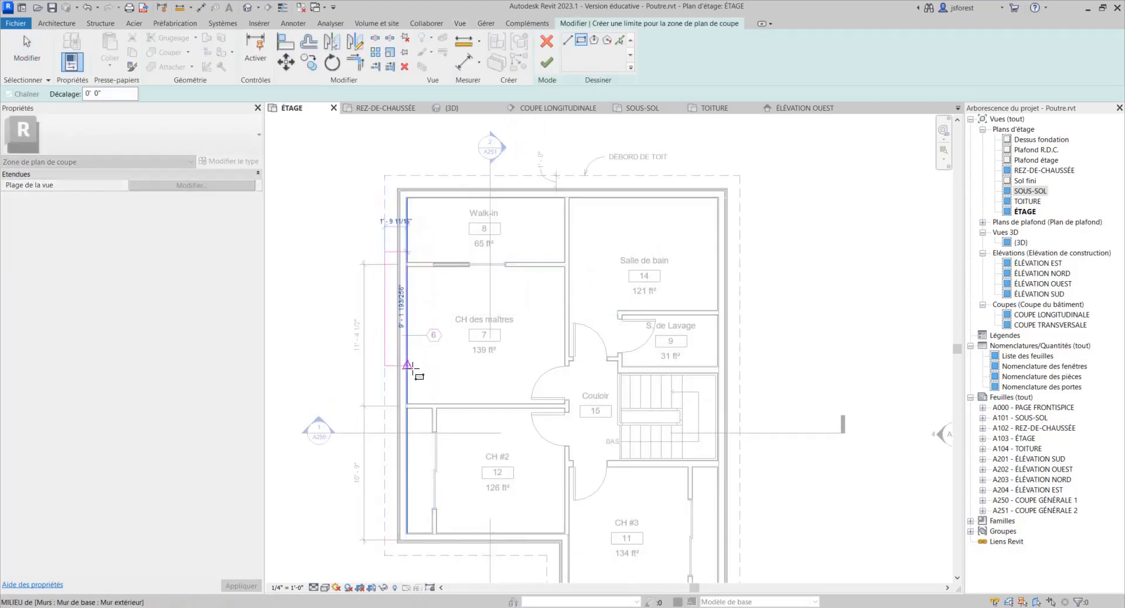
left_click(546, 62)
Set the new plan region's cut plane offset to 6' in its view range and apply it.
left_click(593, 57)
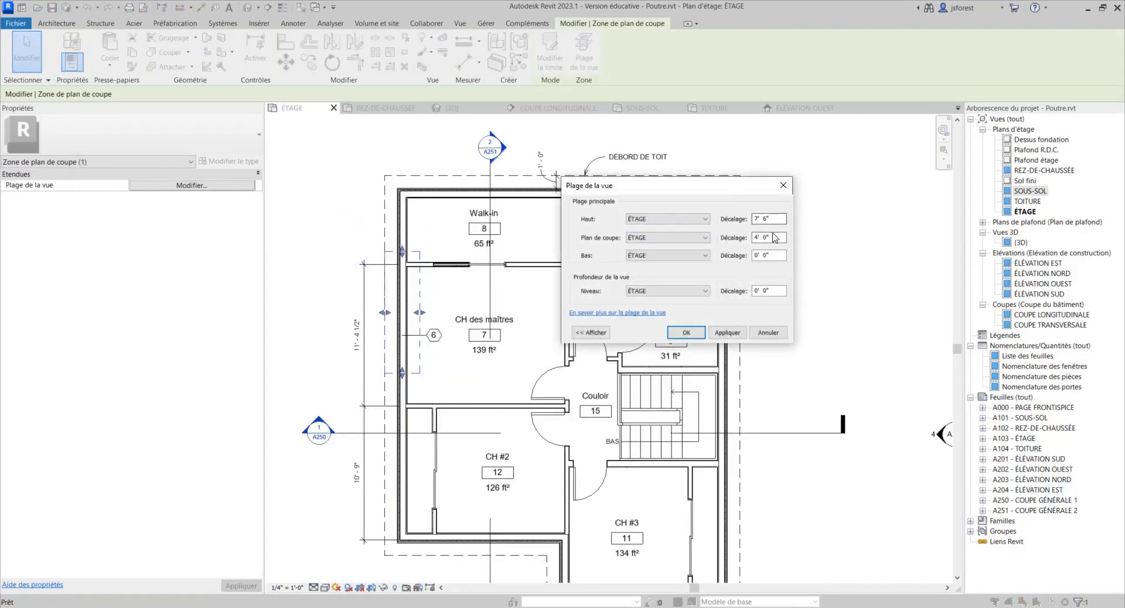
left_click(759, 237)
type("6")
left_click(727, 333)
left_click(682, 339)
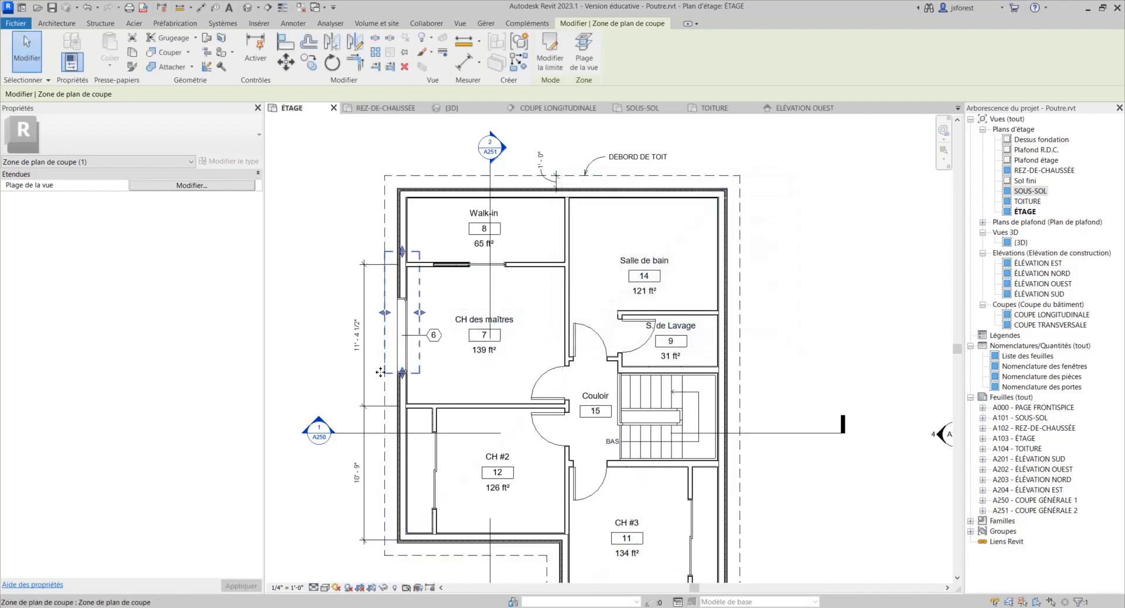
Pull the plan region's north, east and west sides in close around the CH des maîtres window opening.
scroll(375, 377, "up", 2)
left_click_drag(423, 383, 422, 382)
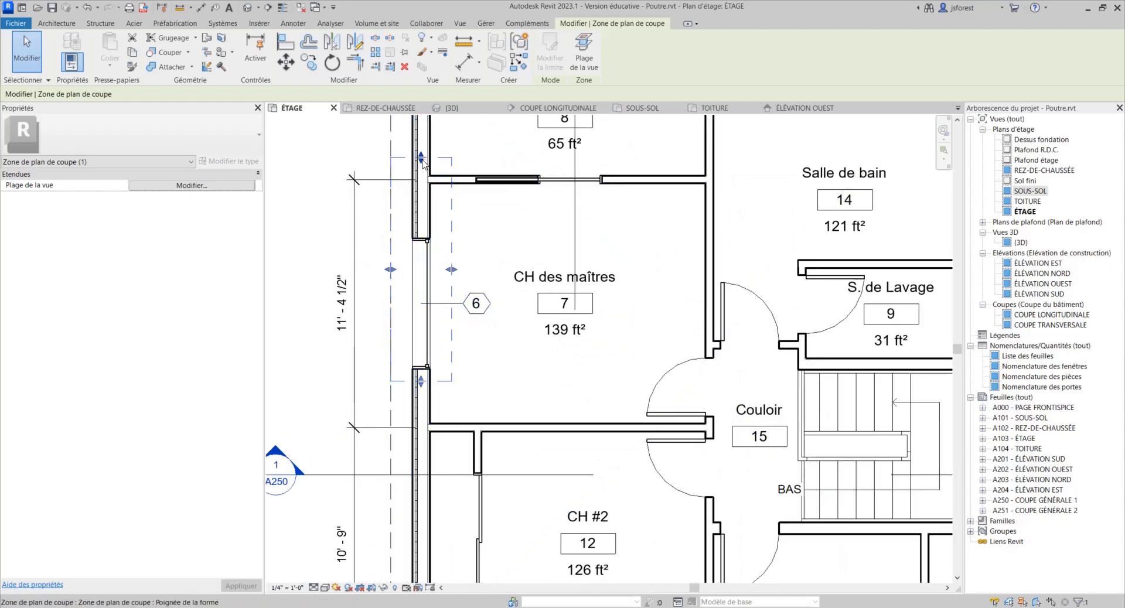
left_click_drag(422, 157, 422, 229)
left_click_drag(444, 310, 437, 307)
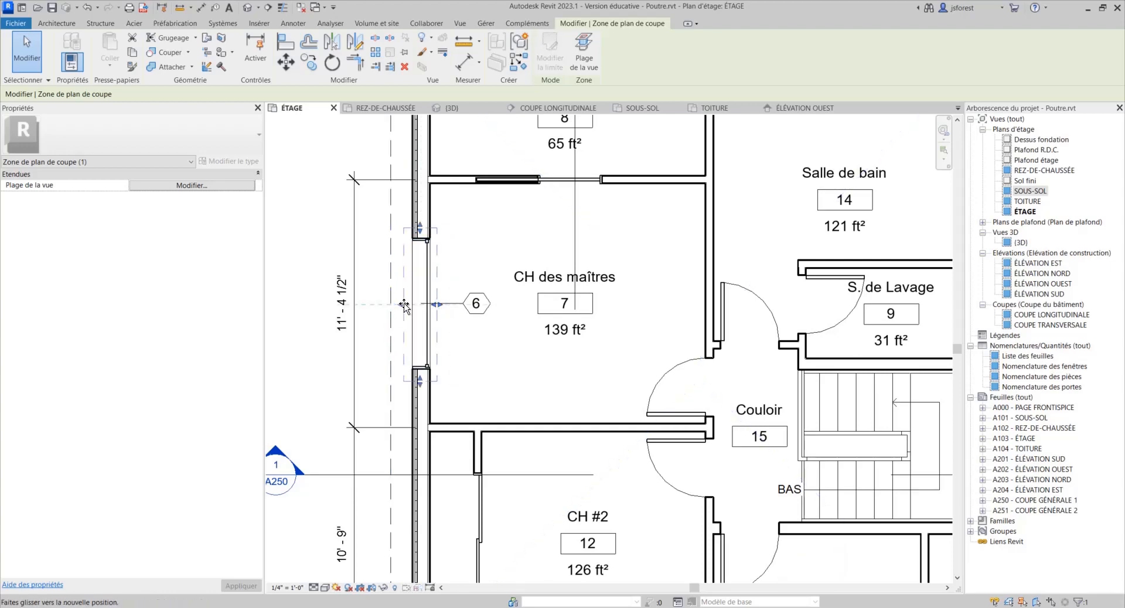
scroll(393, 309, "down", 3)
scroll(402, 309, "down", 2)
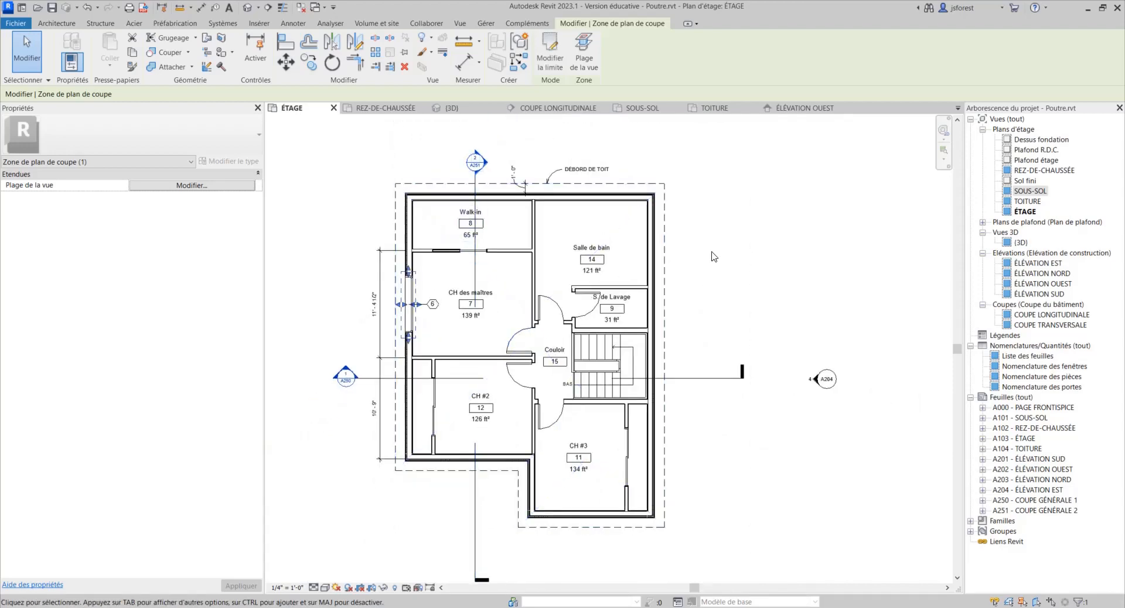
middle_click_drag(717, 272, 705, 247)
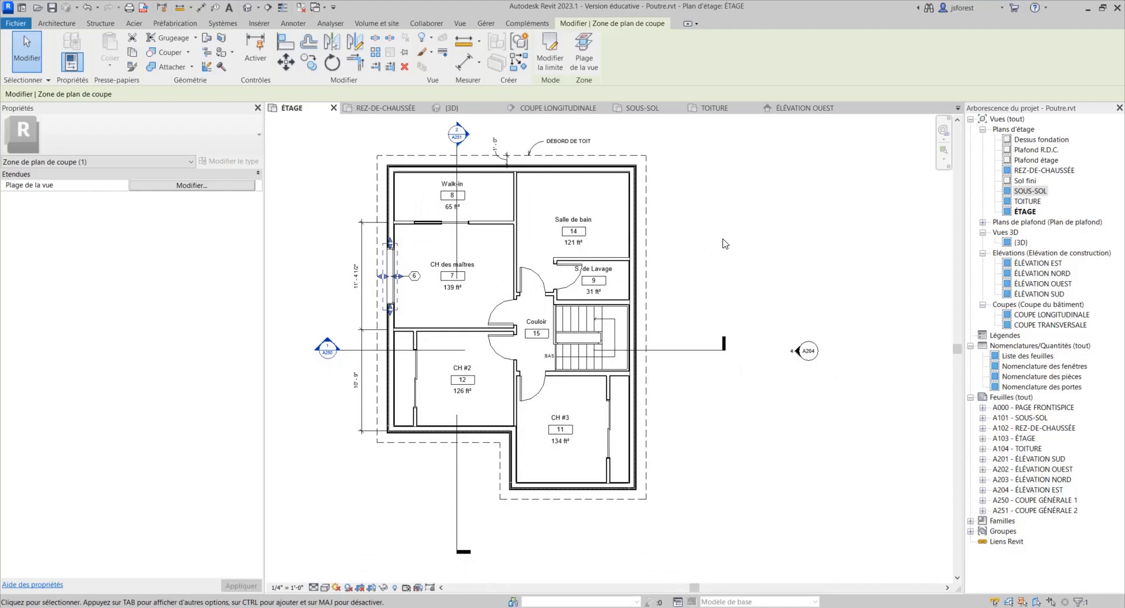
scroll(725, 244, "down", 2)
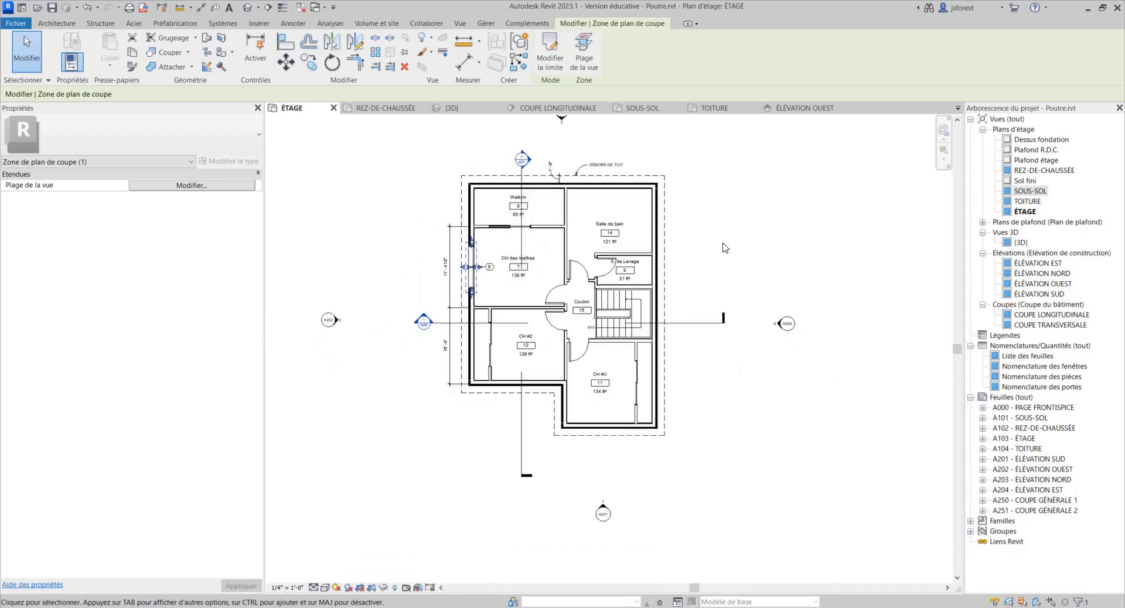